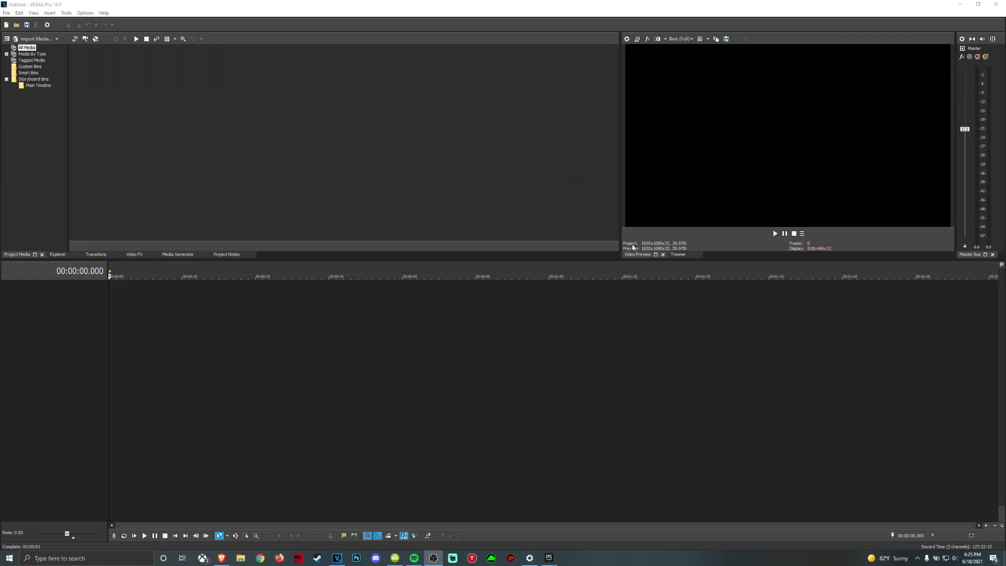
Open Hitman 3 Part 5 from the Finished Projects folder on the extra (T:) drive and return the playhead to the timeline start.
{"action": "left_click", "coordinate": [6, 12]}
{"action": "left_click", "coordinate": [14, 31]}
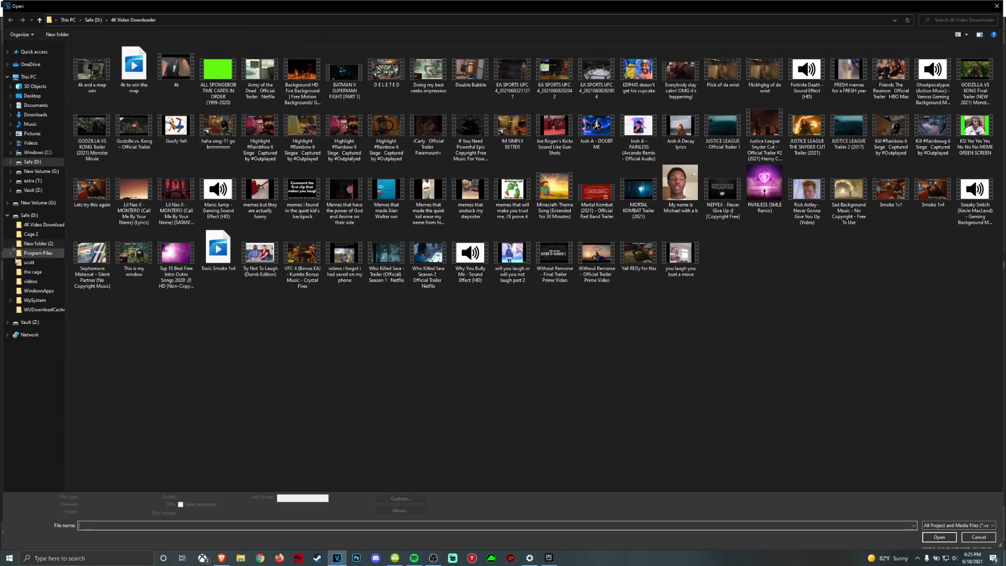
{"action": "left_click", "coordinate": [31, 173]}
{"action": "left_click", "coordinate": [32, 182]}
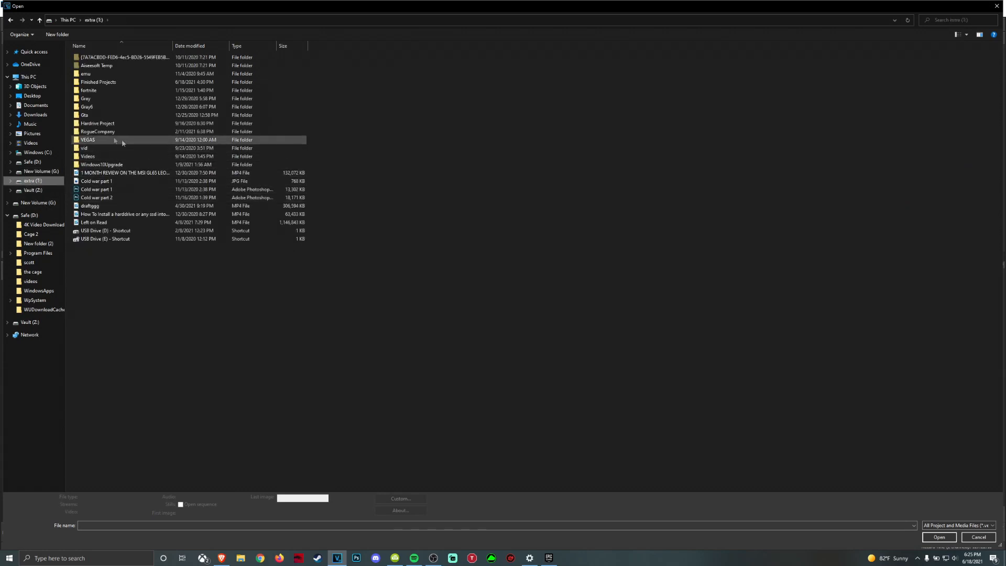
{"action": "double_click", "coordinate": [111, 87]}
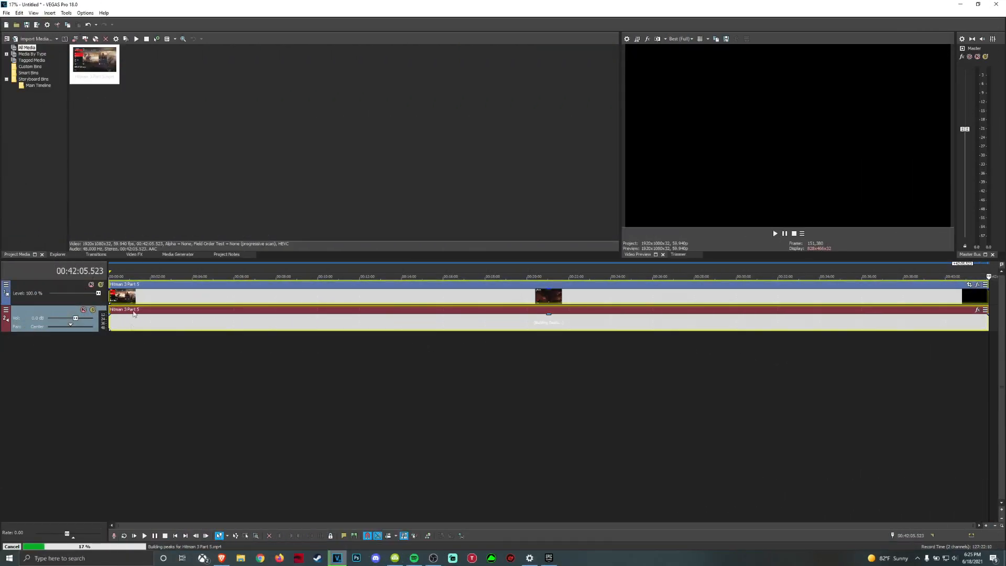
{"action": "left_click", "coordinate": [111, 348]}
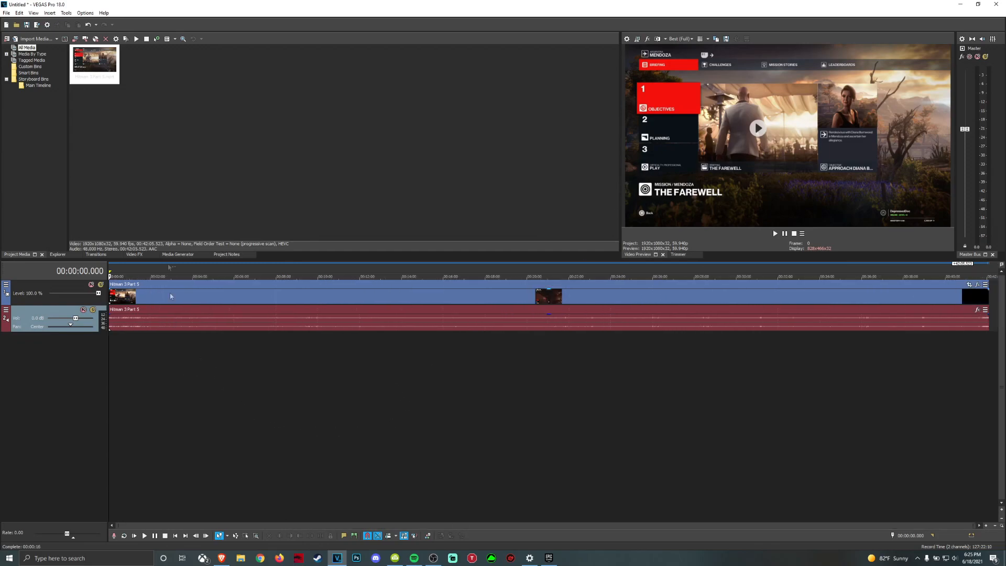
{"action": "left_click", "coordinate": [308, 290]}
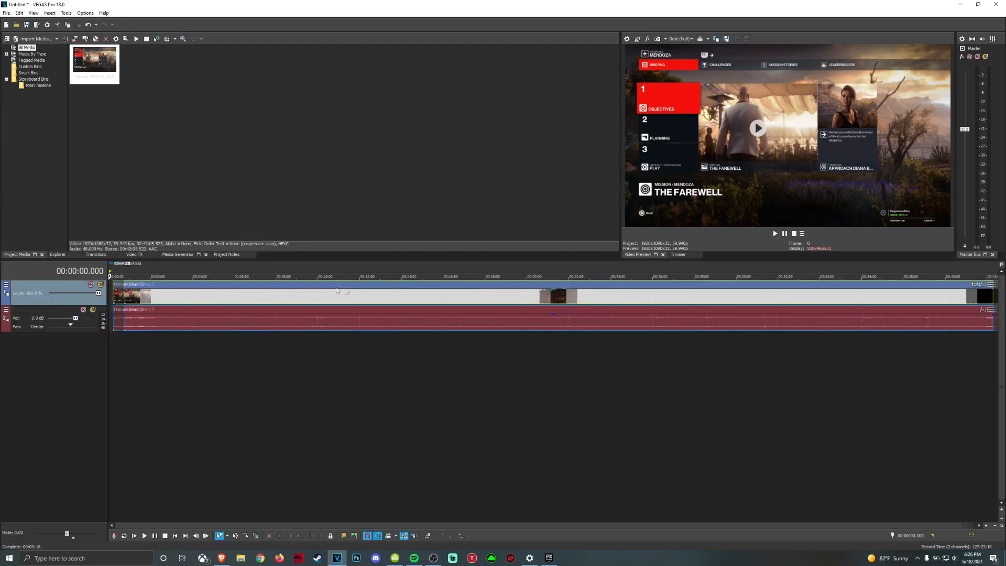
{"action": "left_click", "coordinate": [6, 13]}
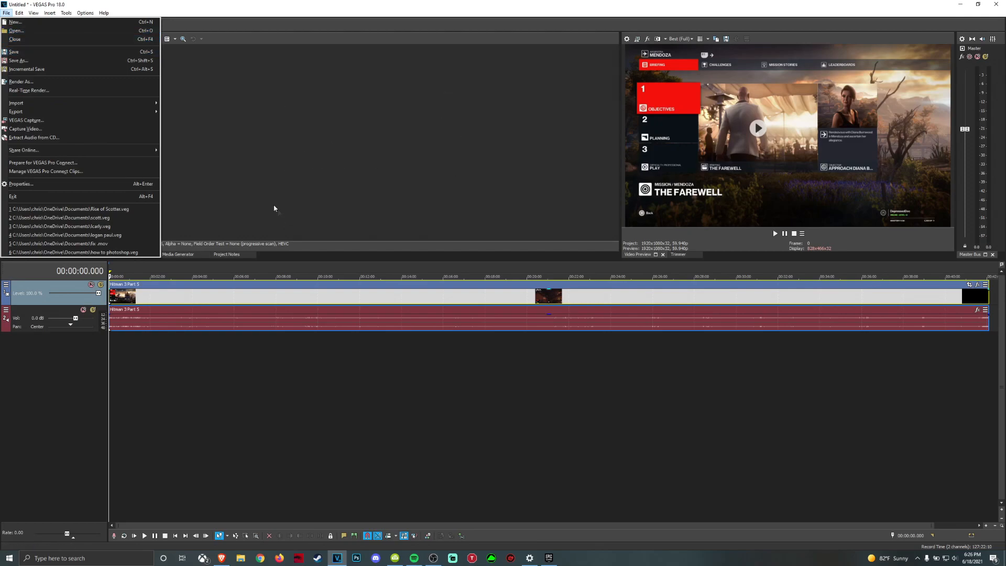
{"action": "left_click", "coordinate": [244, 146]}
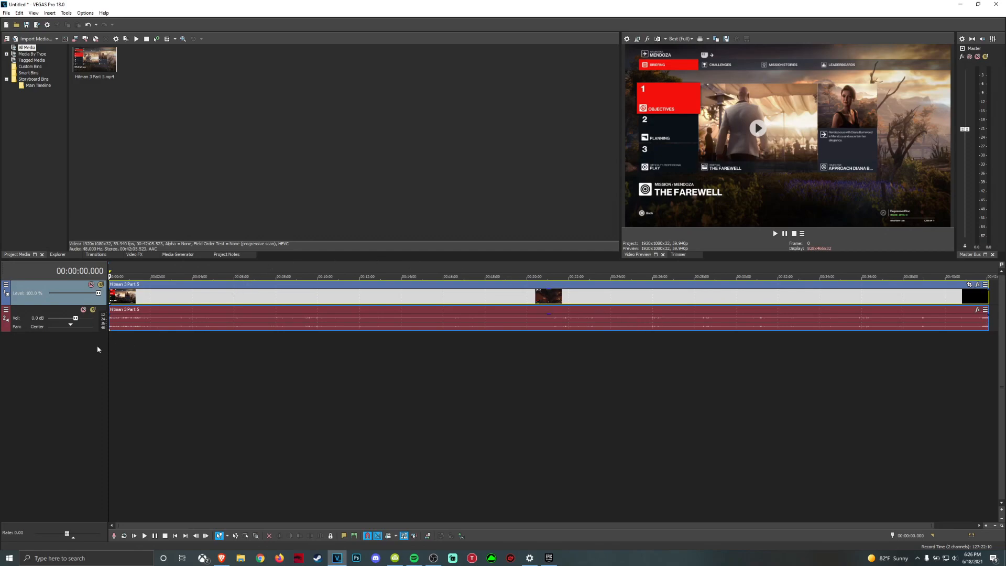
Insert an empty video track and an empty audio track above the Hitman 3 Part 5 video and audio tracks.
{"action": "right_click", "coordinate": [43, 294]}
{"action": "left_click", "coordinate": [63, 303]}
{"action": "right_click", "coordinate": [50, 331]}
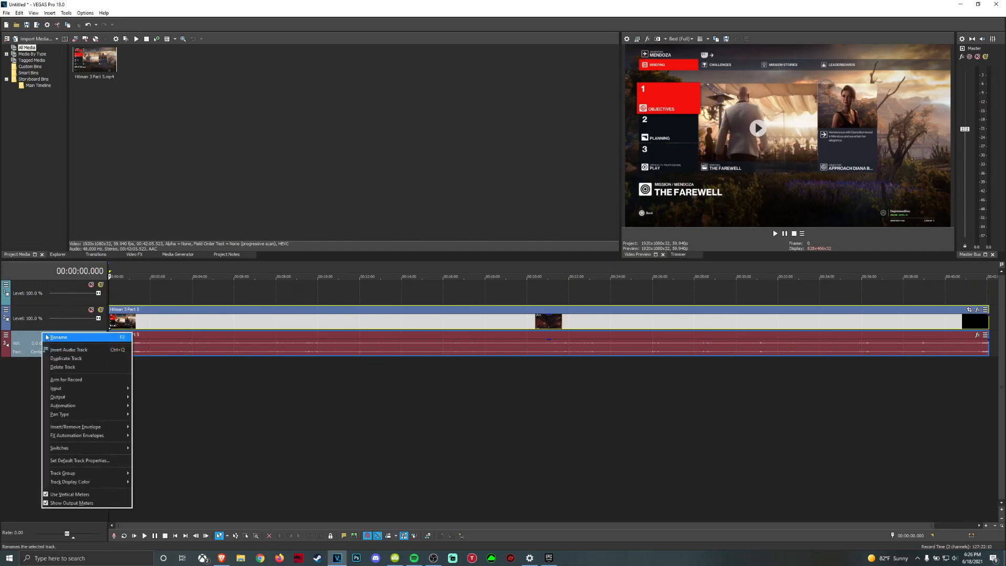
{"action": "left_click", "coordinate": [53, 351]}
{"action": "left_click_drag", "start_coordinate": [26, 313], "coordinate": [26, 311]}
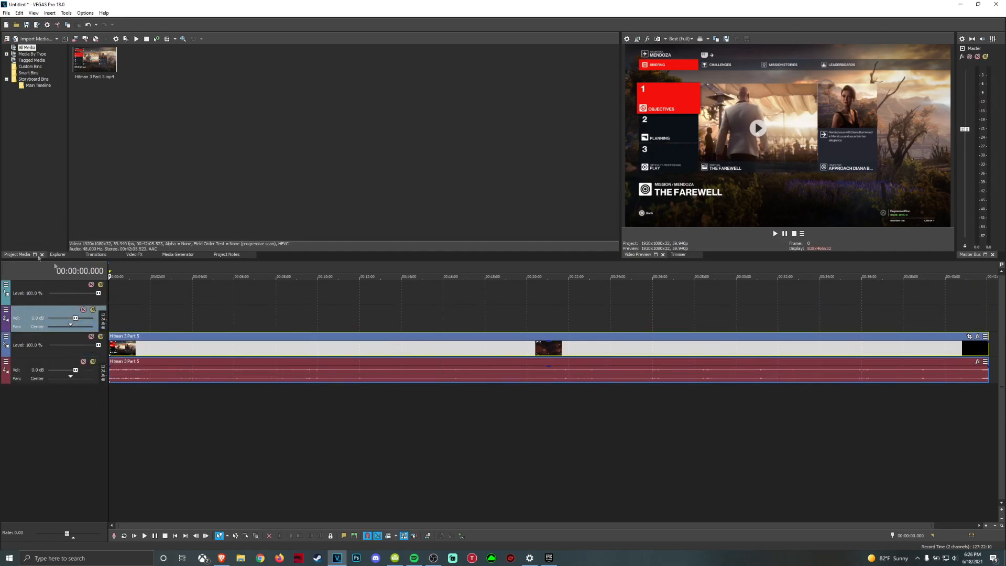
{"action": "right_click", "coordinate": [25, 352]}
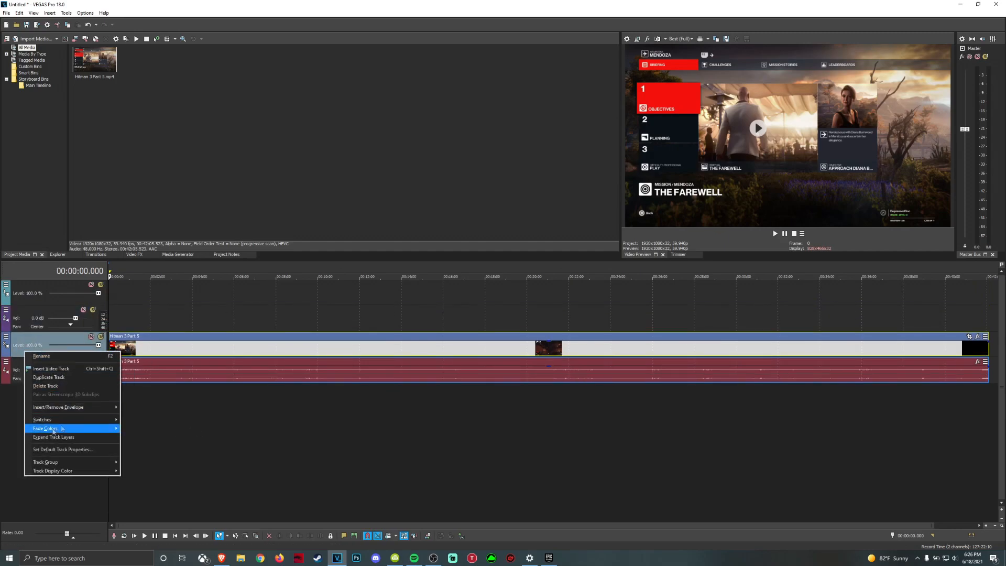
{"action": "left_click", "coordinate": [10, 399]}
{"action": "right_click", "coordinate": [20, 370]}
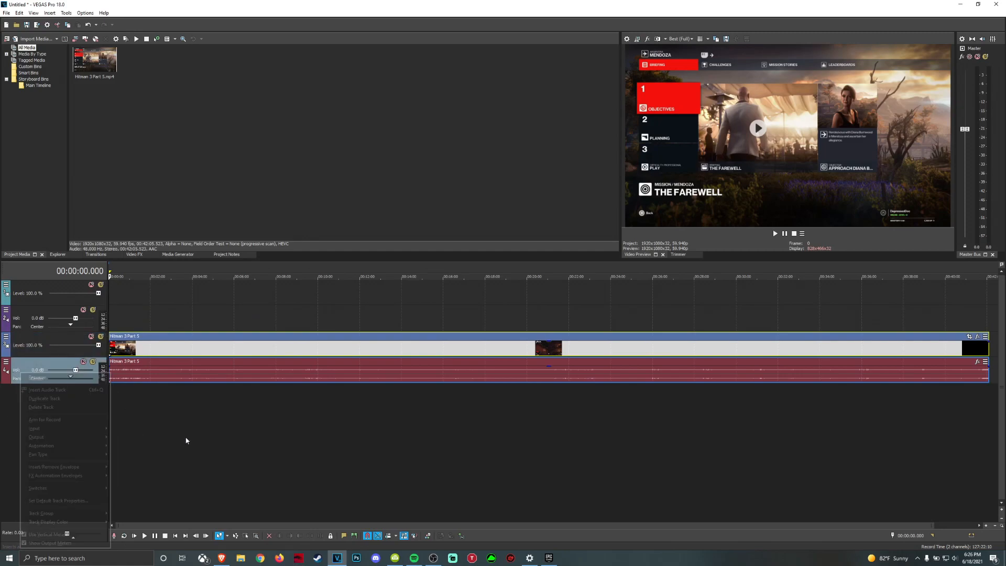
{"action": "left_click_drag", "start_coordinate": [185, 440], "coordinate": [183, 440]}
{"action": "right_click", "coordinate": [25, 409]}
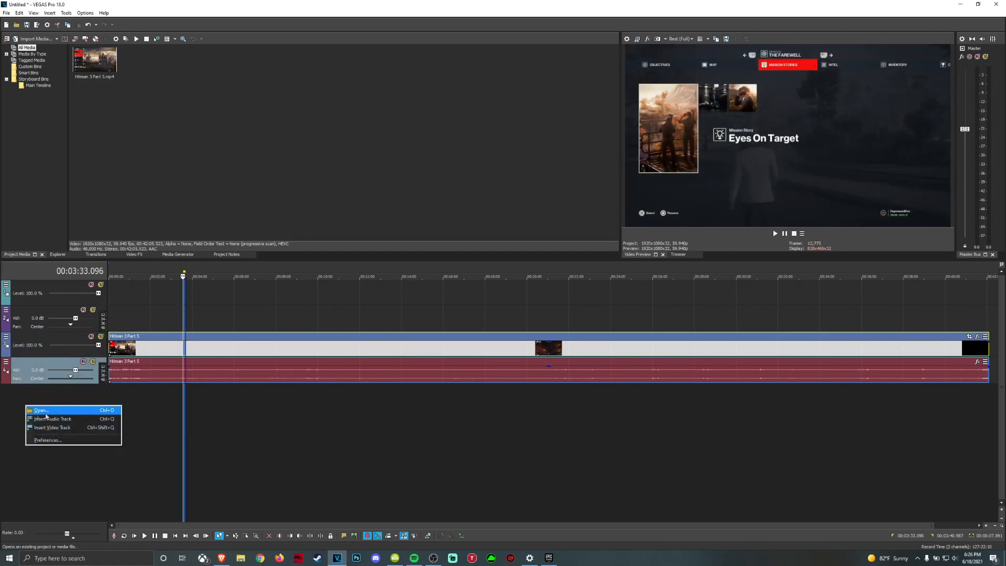
{"action": "left_click", "coordinate": [219, 444]}
{"action": "left_click", "coordinate": [219, 444]}
{"action": "right_click", "coordinate": [72, 422]}
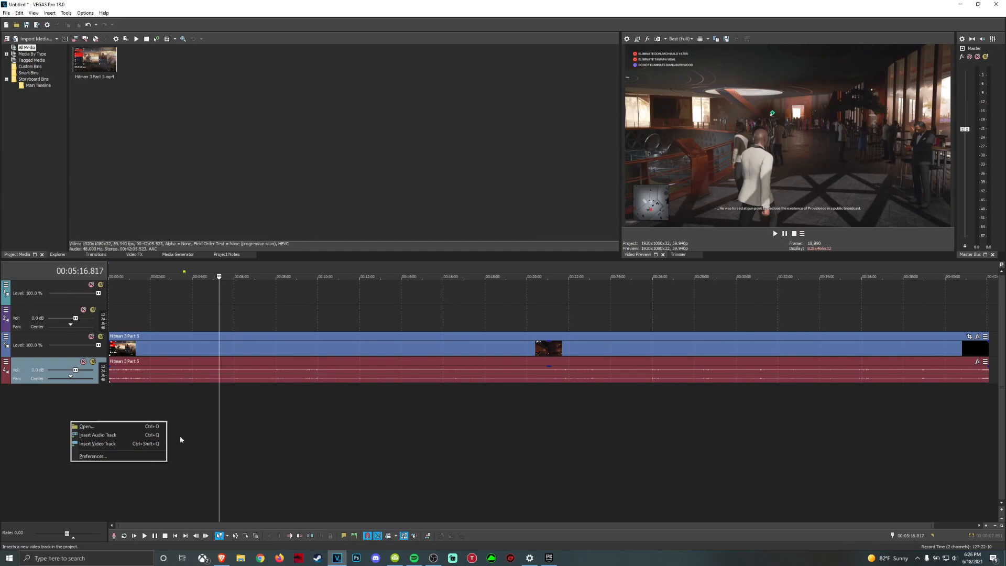
{"action": "left_click", "coordinate": [38, 399]}
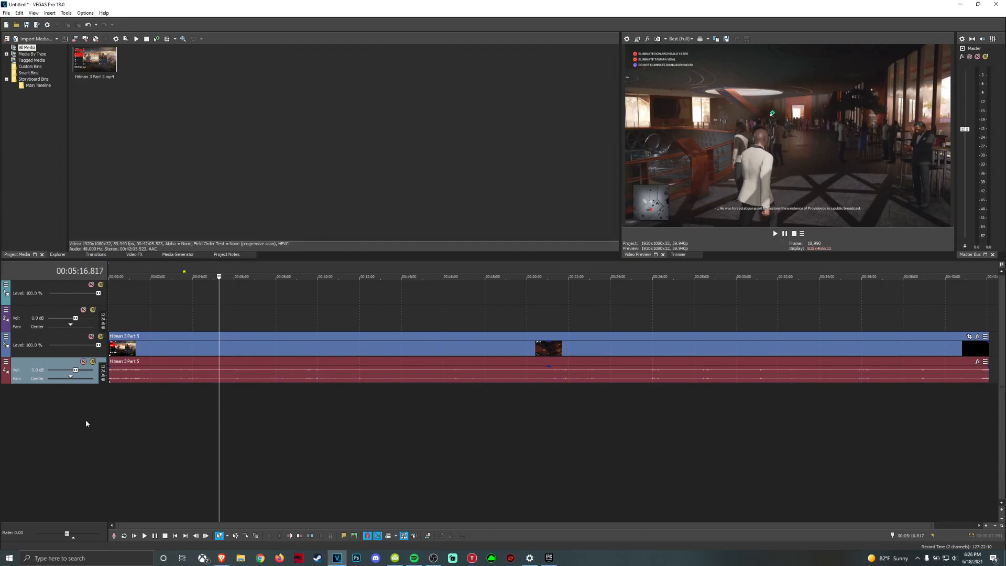
Try adding one more audio track and one more video track, and undo both insertions.
{"action": "key", "text": "ctrl+q"}
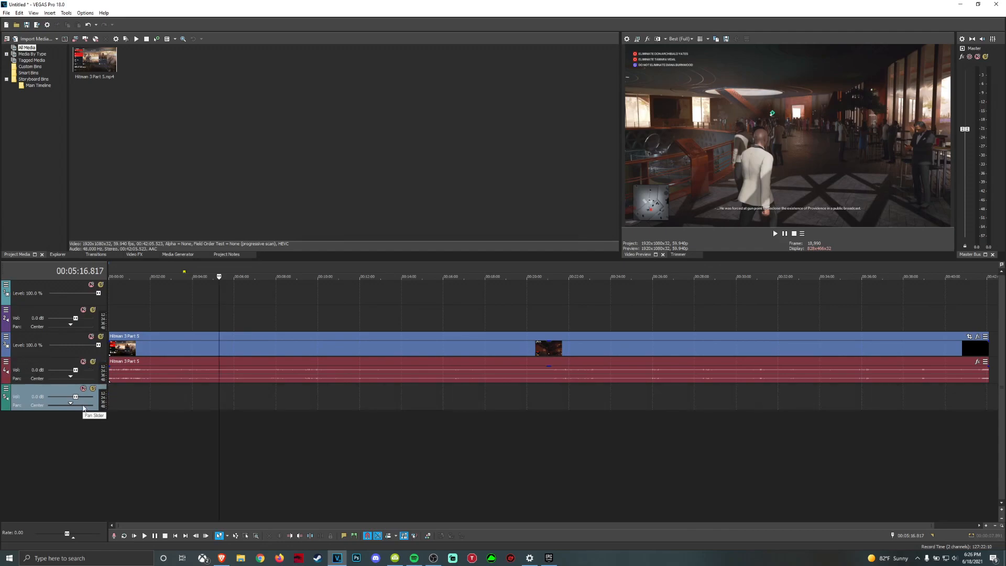
{"action": "key", "text": "ctrl+shift+q"}
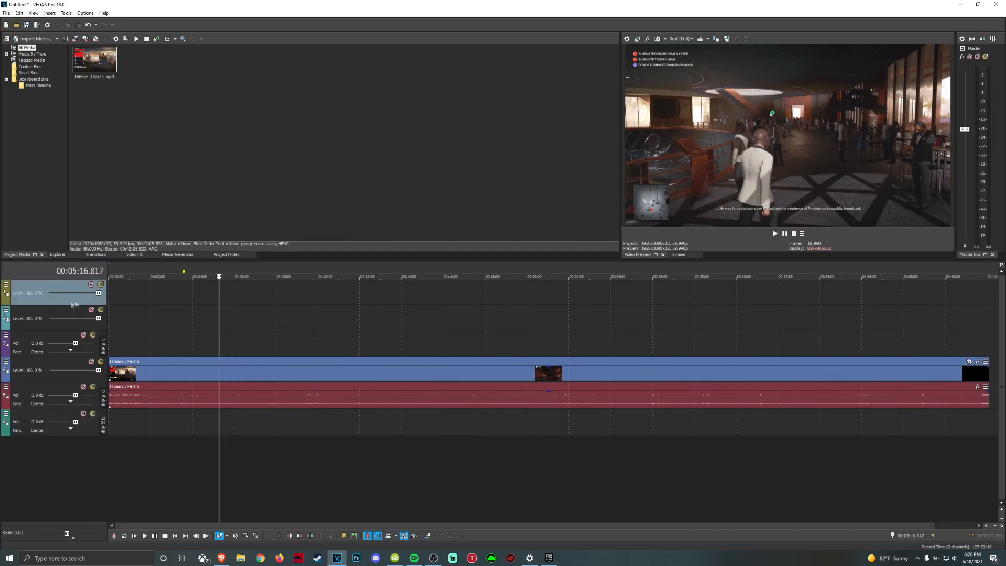
{"action": "key", "text": "ctrl+z"}
{"action": "key", "text": "ctrl+z"}
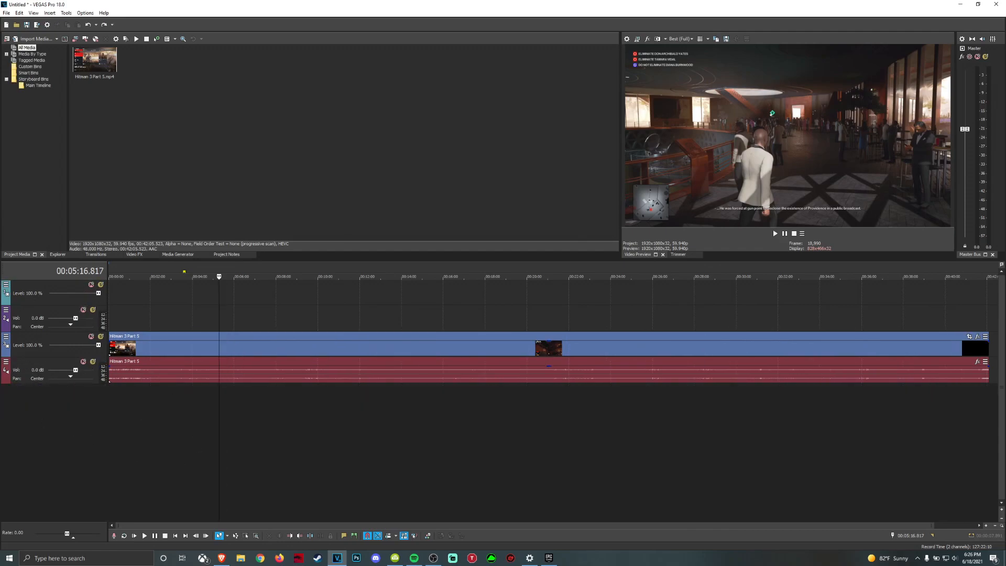
Import the recent image from the scott folder onto the uppermost video track at 00:05:16.817.
{"action": "scroll", "coordinate": [151, 419], "scroll_direction": "down", "scroll_amount": 2}
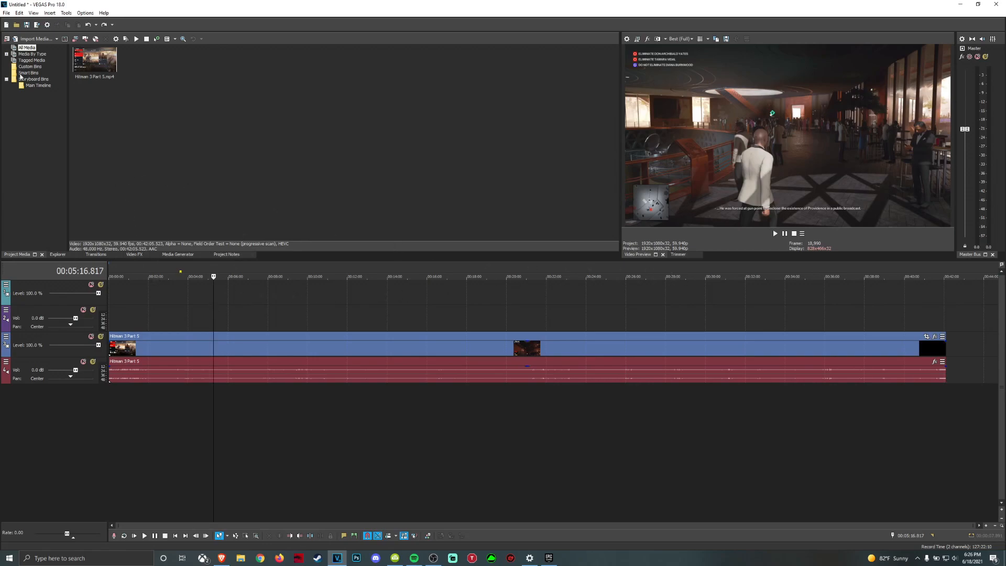
{"action": "left_click", "coordinate": [7, 13]}
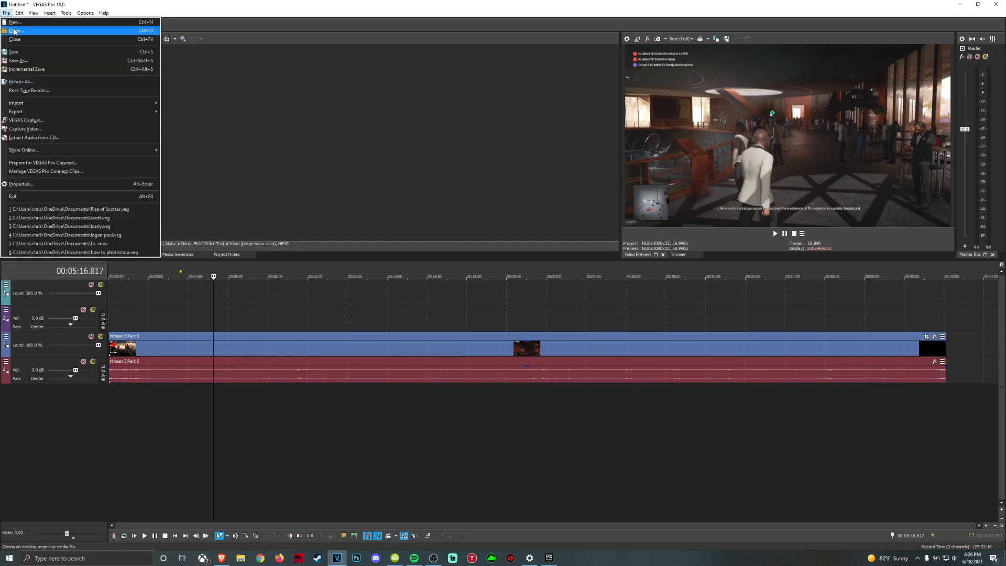
{"action": "left_click", "coordinate": [21, 30]}
{"action": "left_click", "coordinate": [33, 52]}
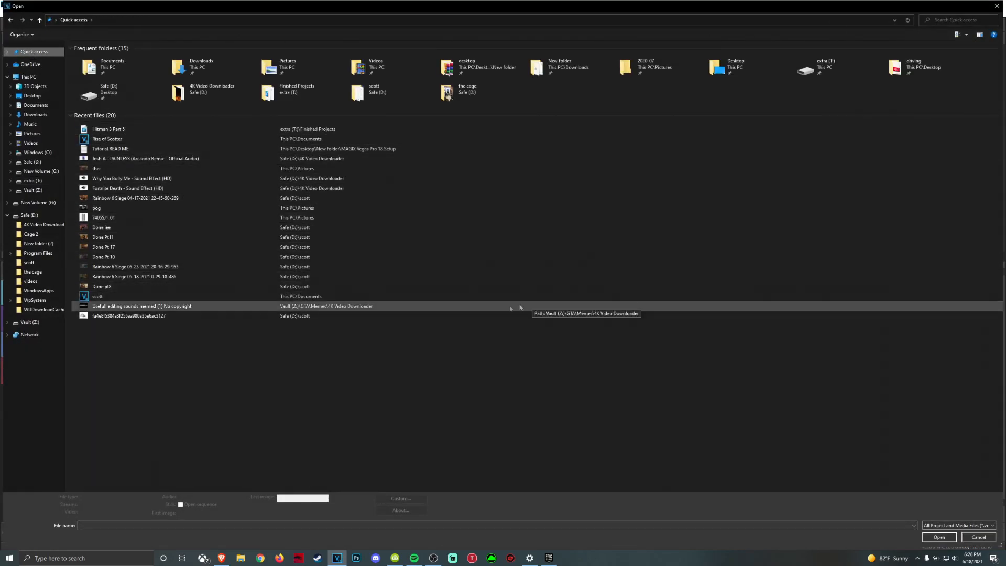
{"action": "double_click", "coordinate": [126, 316]}
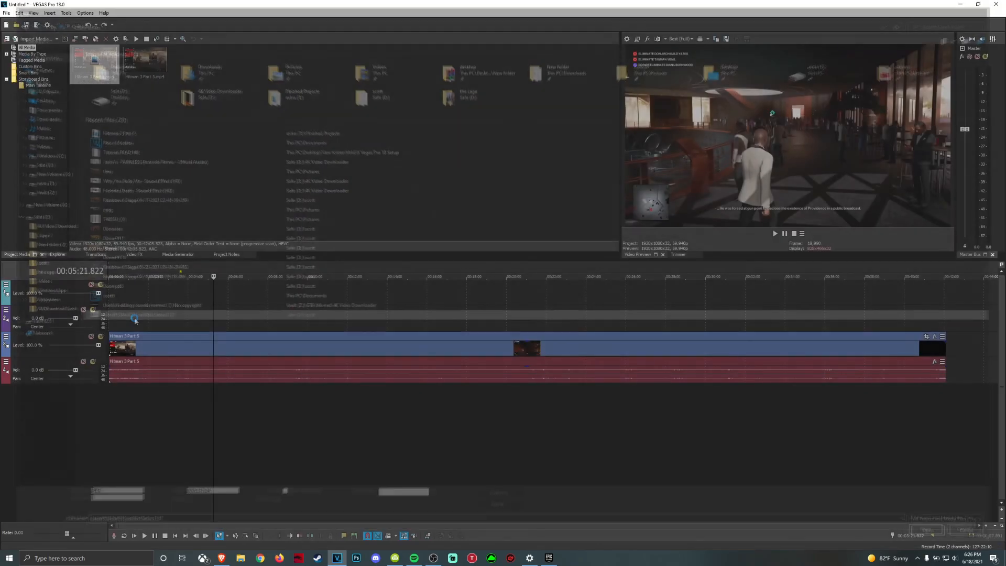
{"action": "left_click", "coordinate": [211, 403]}
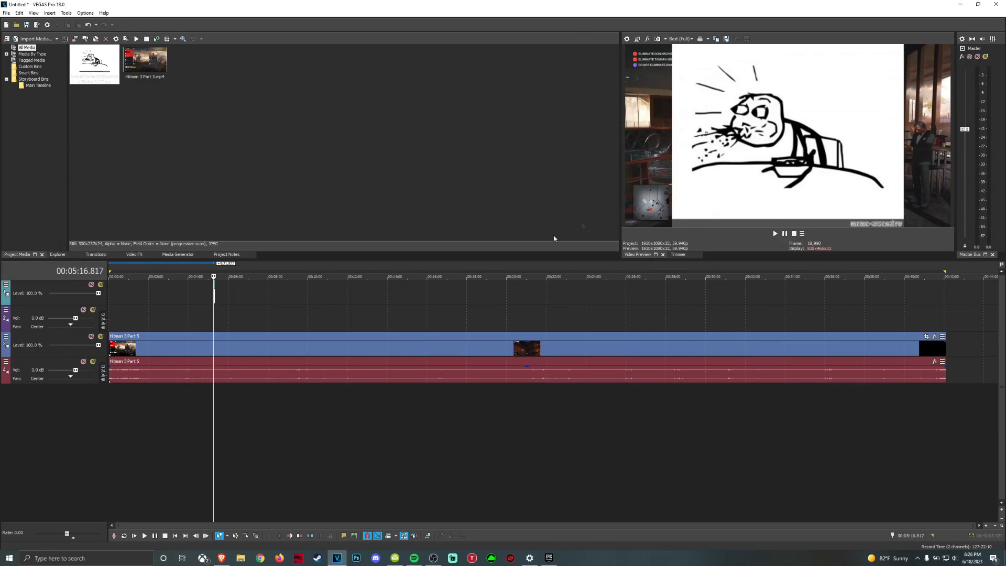
Delete the imported image from the uppermost video track.
{"action": "scroll", "coordinate": [326, 341], "scroll_direction": "up", "scroll_amount": 5}
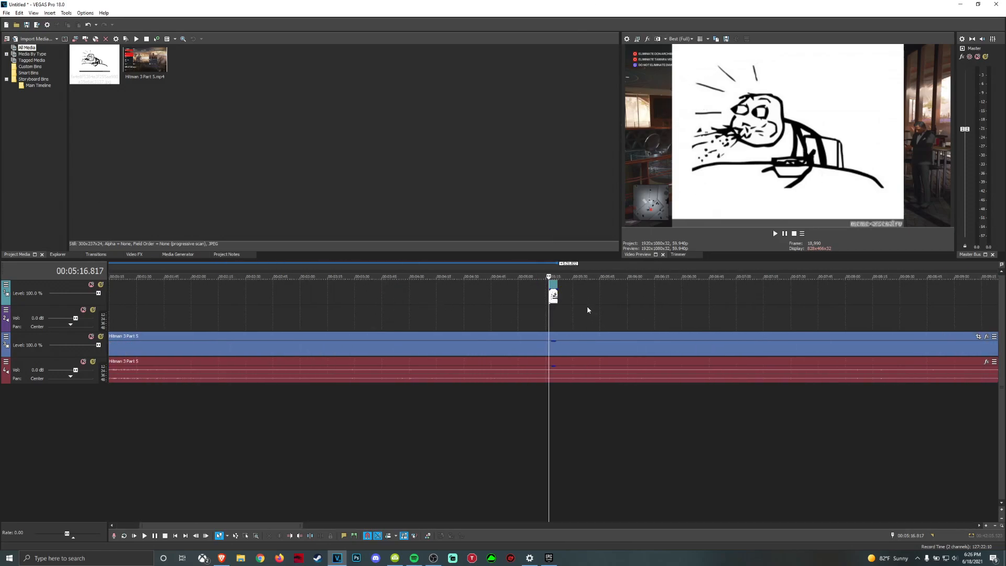
{"action": "right_click", "coordinate": [553, 296]}
{"action": "left_click", "coordinate": [567, 338]}
{"action": "scroll", "coordinate": [567, 332], "scroll_direction": "down", "scroll_amount": 4}
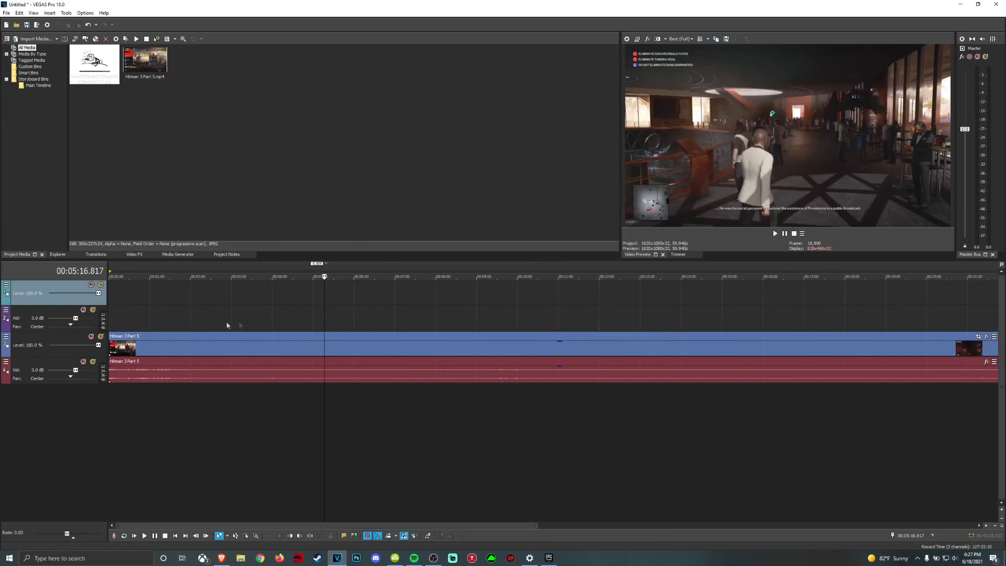
{"action": "left_click", "coordinate": [6, 13]}
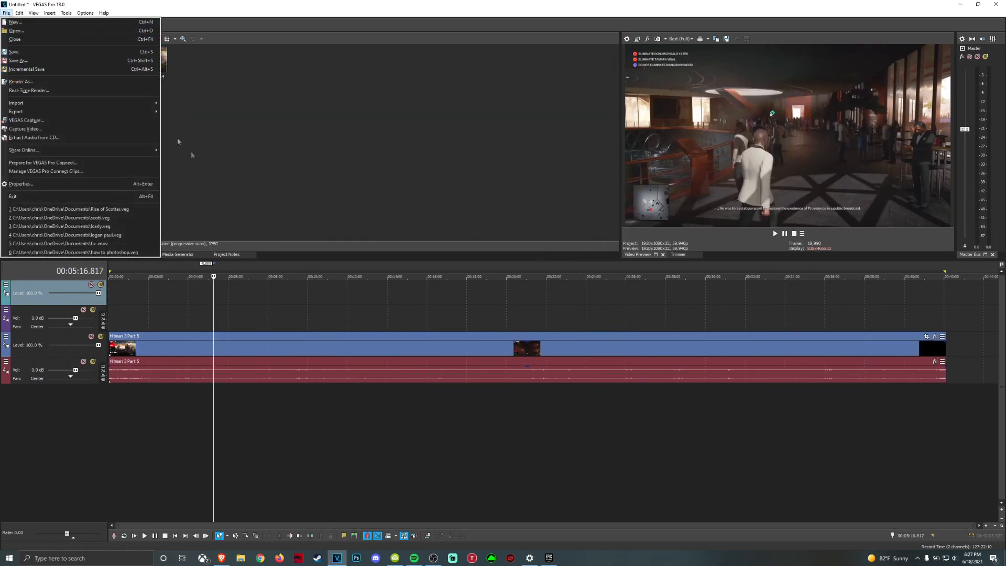
{"action": "left_click", "coordinate": [212, 428]}
{"action": "left_click", "coordinate": [113, 407]}
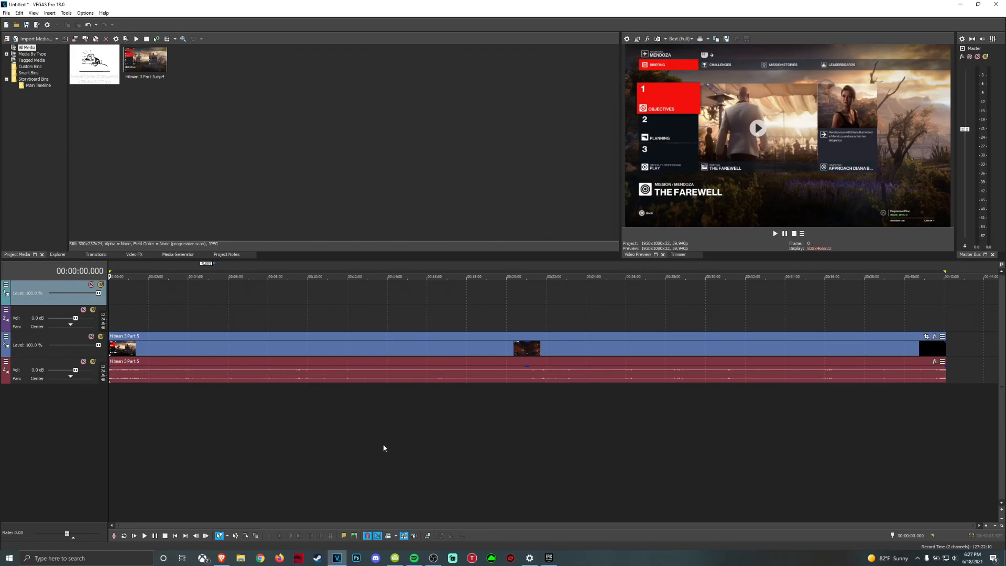
{"action": "scroll", "coordinate": [384, 467], "scroll_direction": "up", "scroll_amount": 5}
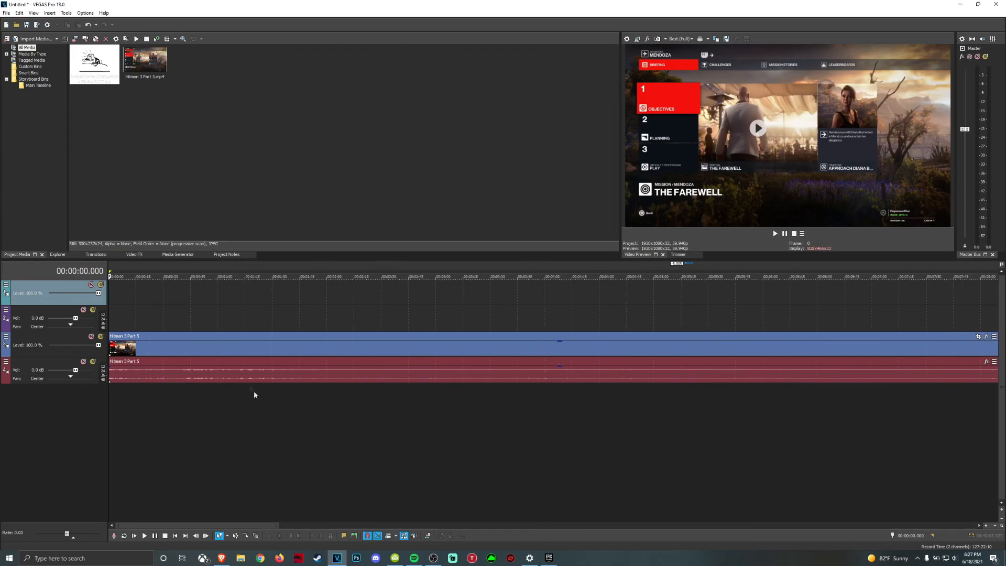
{"action": "scroll", "coordinate": [256, 396], "scroll_direction": "down", "scroll_amount": 6}
{"action": "scroll", "coordinate": [285, 372], "scroll_direction": "up", "scroll_amount": 6}
Scrub and play through the first minute of the Hitman 3 Part 5 clip to examine its footage.
{"action": "left_click_drag", "start_coordinate": [181, 404], "coordinate": [598, 433]}
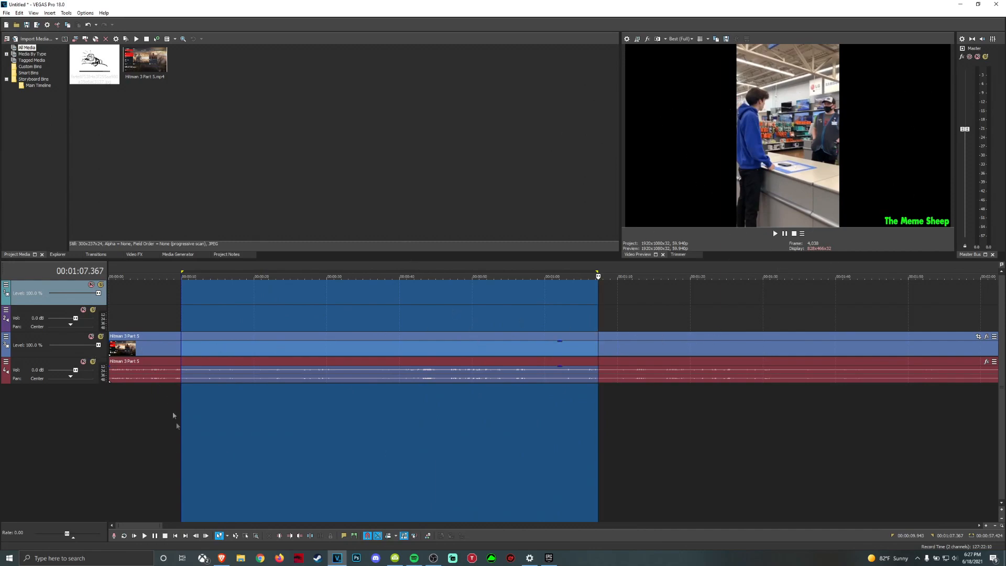
{"action": "left_click", "coordinate": [383, 442]}
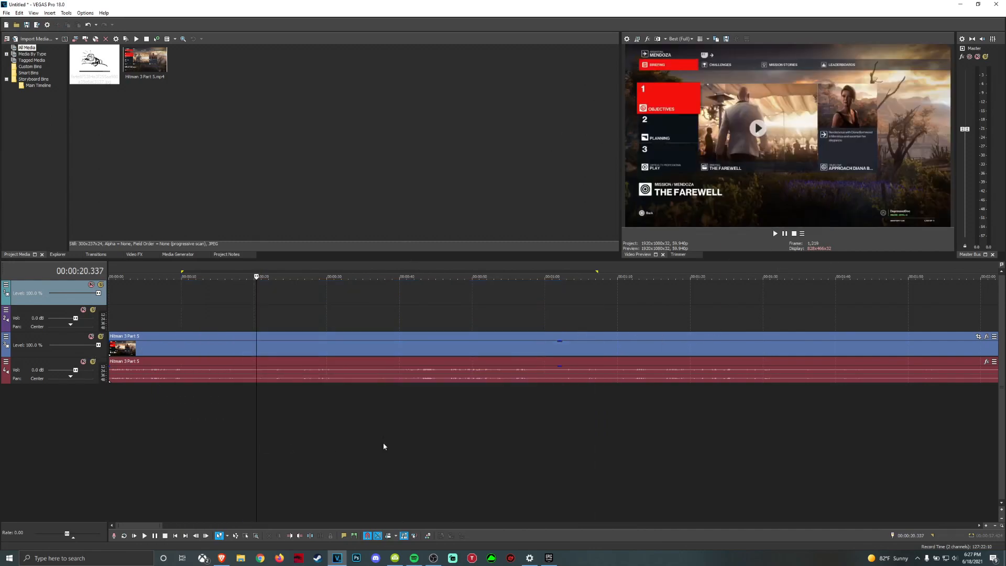
{"action": "left_click", "coordinate": [395, 414]}
{"action": "left_click", "coordinate": [462, 413]}
{"action": "left_click", "coordinate": [516, 408]}
{"action": "left_click_drag", "start_coordinate": [448, 414], "coordinate": [445, 414]}
{"action": "left_click", "coordinate": [368, 414]}
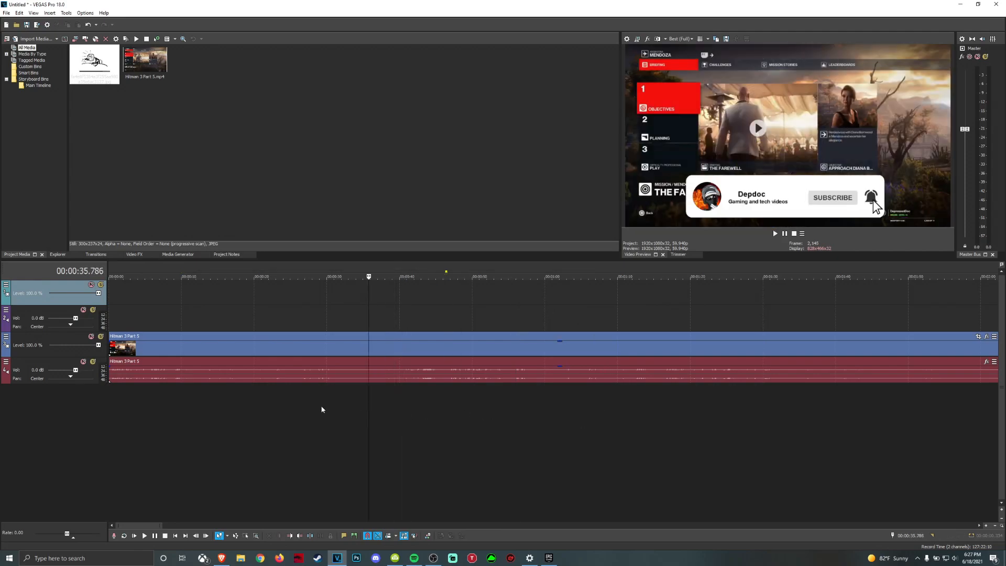
{"action": "key", "text": "space"}
{"action": "key", "text": "space"}
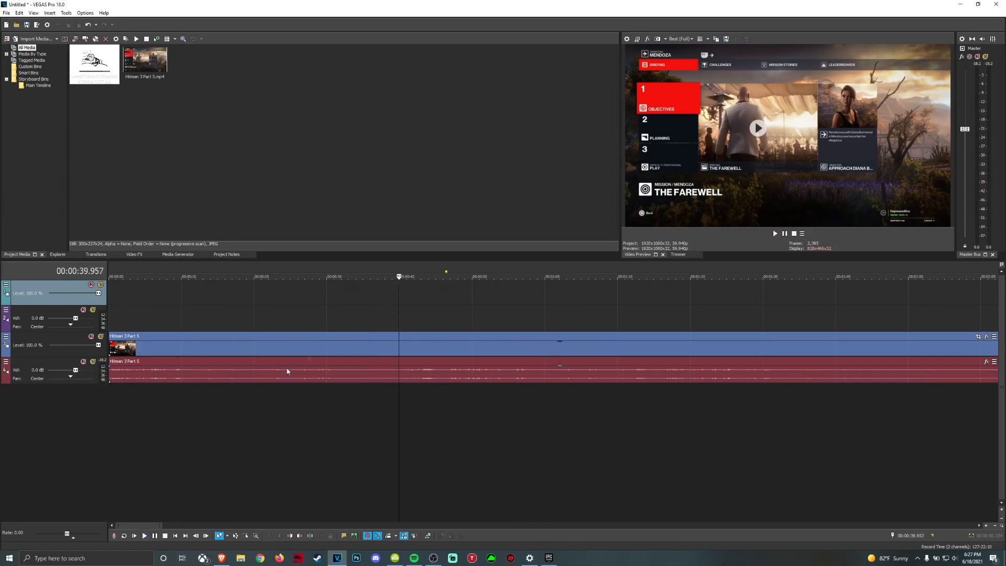
{"action": "left_click", "coordinate": [479, 416]}
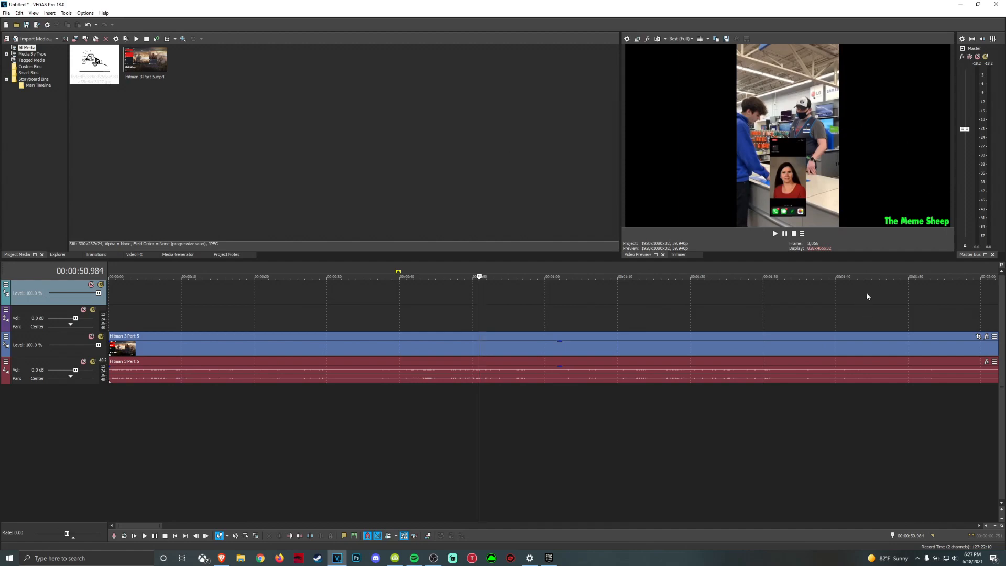
Try a time selection from about 00:00:45.345 to 00:01:06.900, and place the playhead at about 00:00:45.062.
{"action": "scroll", "coordinate": [488, 425], "scroll_direction": "up", "scroll_amount": 6}
{"action": "left_click_drag", "start_coordinate": [427, 429], "coordinate": [785, 426]}
{"action": "scroll", "coordinate": [274, 413], "scroll_direction": "down", "scroll_amount": 3}
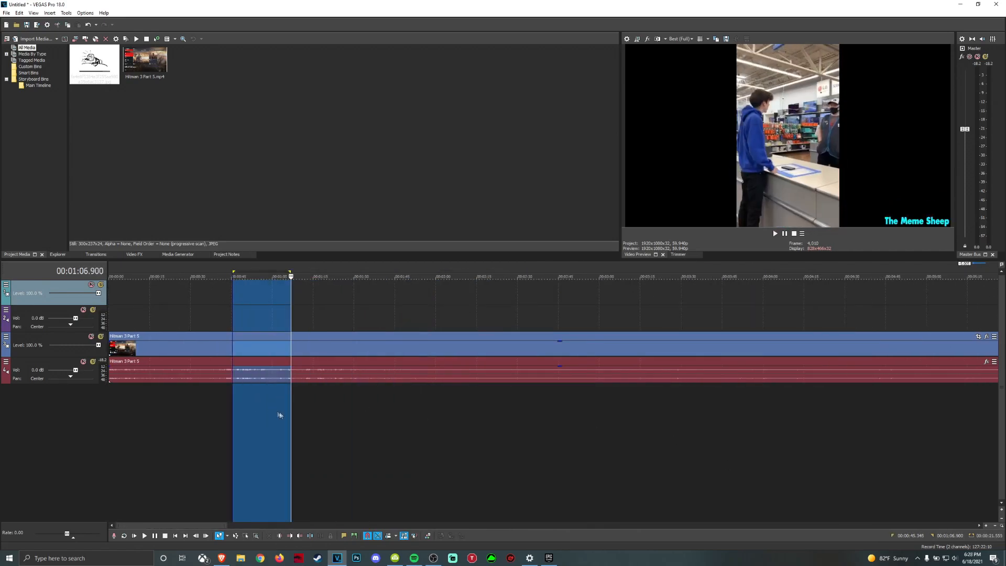
{"action": "scroll", "coordinate": [275, 413], "scroll_direction": "up", "scroll_amount": 2}
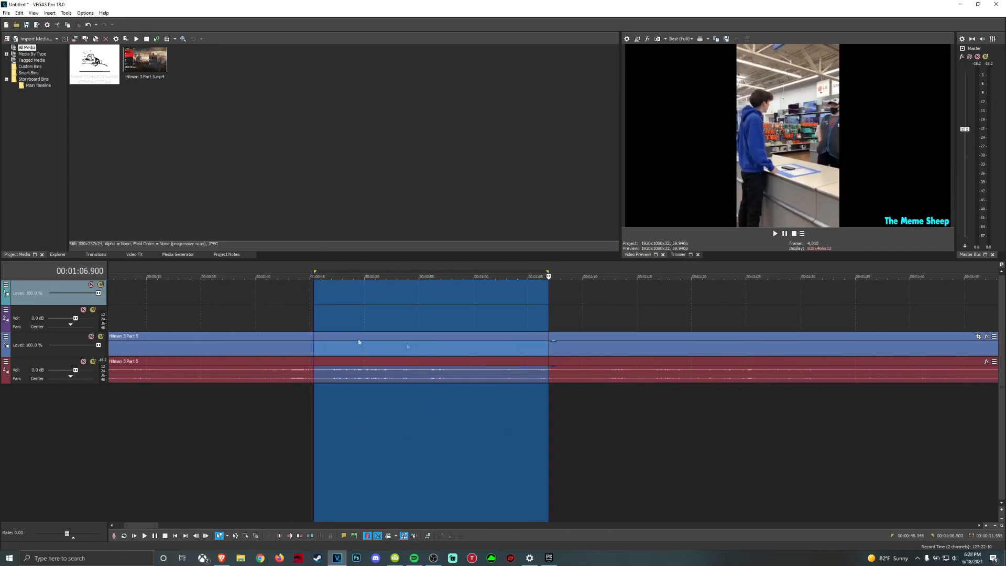
{"action": "left_click", "coordinate": [290, 411]}
{"action": "left_click_drag", "start_coordinate": [357, 408], "coordinate": [351, 407]}
{"action": "left_click", "coordinate": [311, 401]}
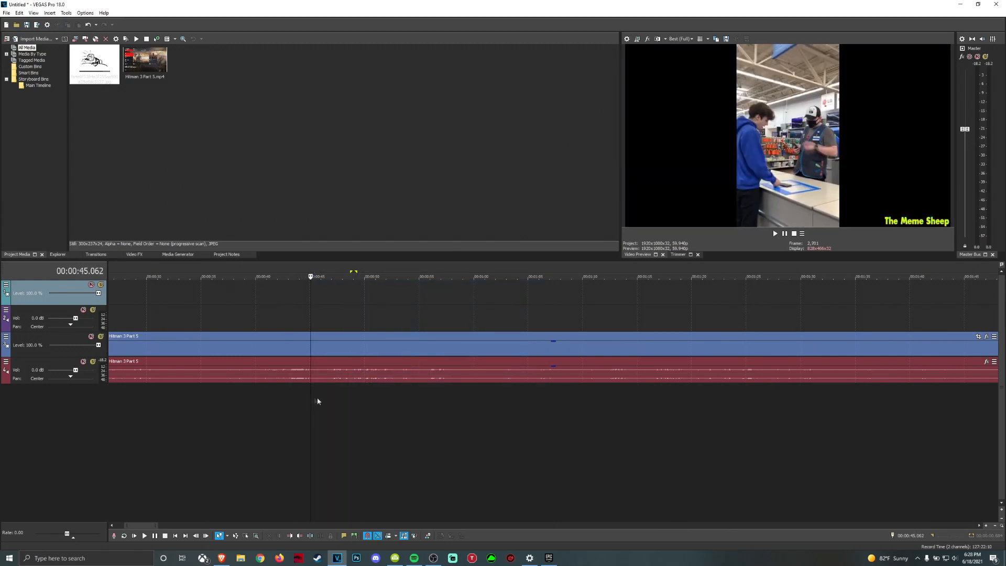
Split the Hitman 3 Part 5 clip at 00:00:45.812 and select the part after the cut.
{"action": "left_click", "coordinate": [319, 401]}
{"action": "scroll", "coordinate": [550, 402], "scroll_direction": "up", "scroll_amount": 4}
{"action": "scroll", "coordinate": [559, 451], "scroll_direction": "down", "scroll_amount": 2}
{"action": "key", "text": "s"}
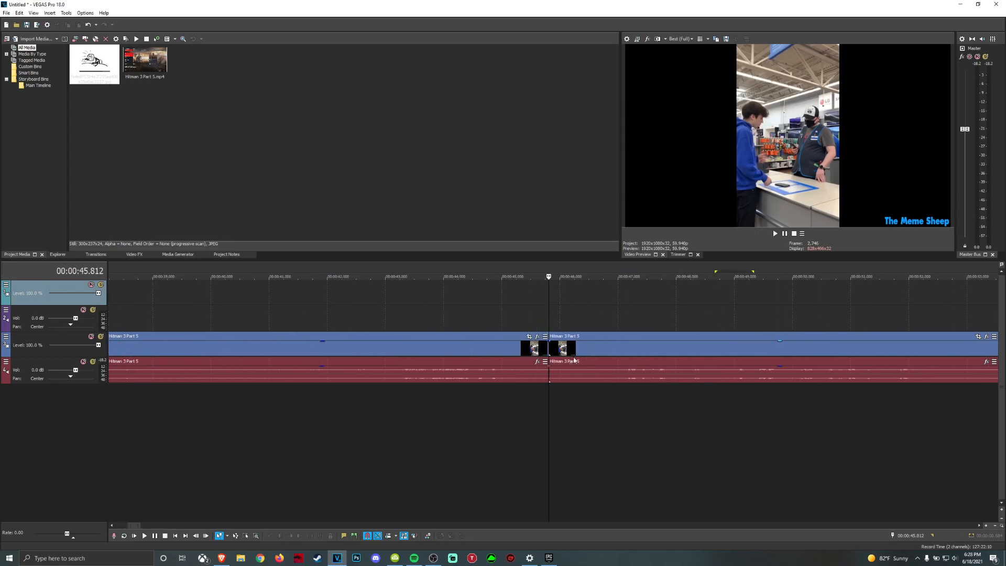
{"action": "scroll", "coordinate": [550, 348], "scroll_direction": "down", "scroll_amount": 8}
{"action": "left_click", "coordinate": [415, 354]}
{"action": "mouse_move", "coordinate": [408, 347]}
{"action": "left_mouse_down"}
{"action": "mouse_move", "coordinate": [628, 343]}
{"action": "mouse_move", "coordinate": [413, 348]}
{"action": "mouse_move", "coordinate": [508, 359]}
{"action": "mouse_move", "coordinate": [452, 341]}
{"action": "mouse_move", "coordinate": [408, 346]}
{"action": "left_mouse_up"}
Place the playhead at 00:00:29.129 and undo the split of the Hitman 3 Part 5 clip.
{"action": "left_click", "coordinate": [188, 438]}
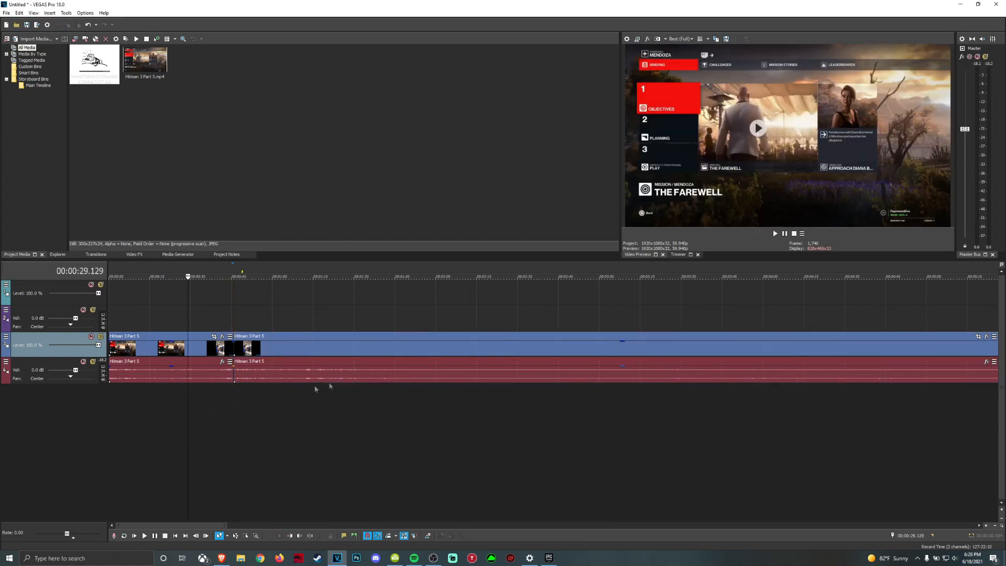
{"action": "key", "text": "ctrl+z"}
{"action": "key", "text": "ctrl+z"}
{"action": "key", "text": "ctrl+z"}
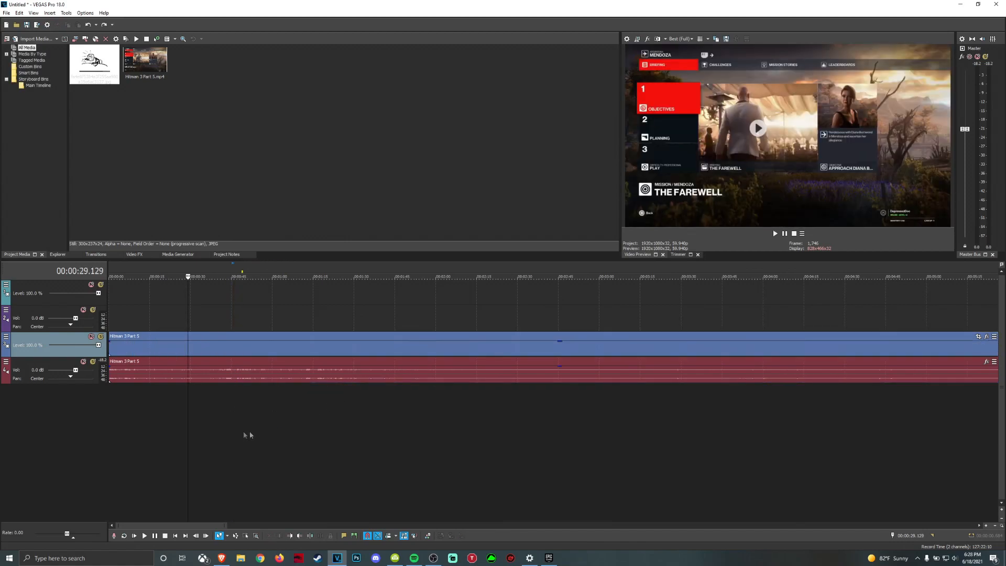
Split the Hitman 3 Part 5 clip at 00:00:29.129, at about 00:00:51, and at both ends of a 00:01:32.993 to 00:01:35.462 selection.
{"action": "left_click", "coordinate": [258, 352]}
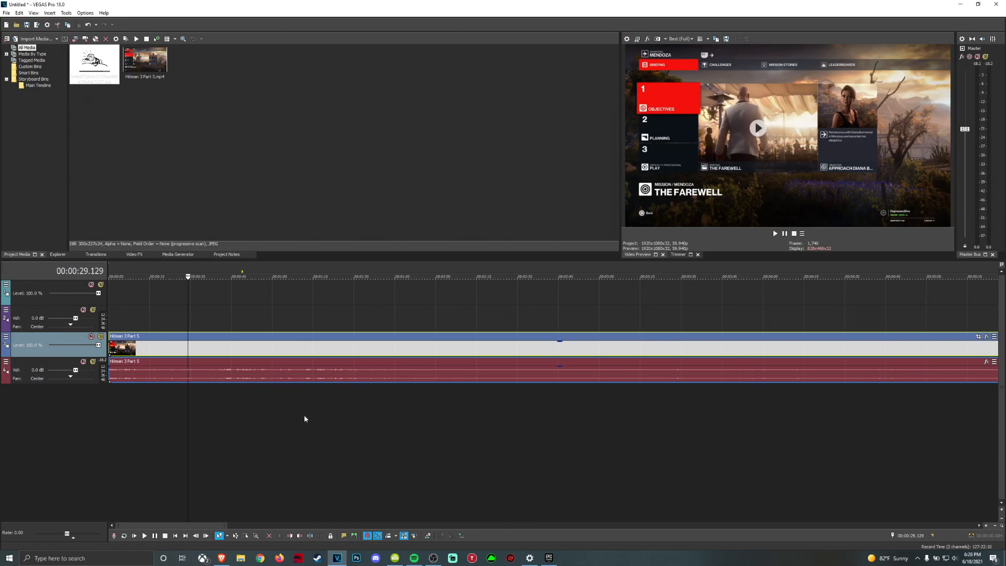
{"action": "key", "text": "s"}
{"action": "left_click", "coordinate": [248, 407]}
{"action": "key", "text": "s"}
{"action": "left_click_drag", "start_coordinate": [368, 431], "coordinate": [361, 430]}
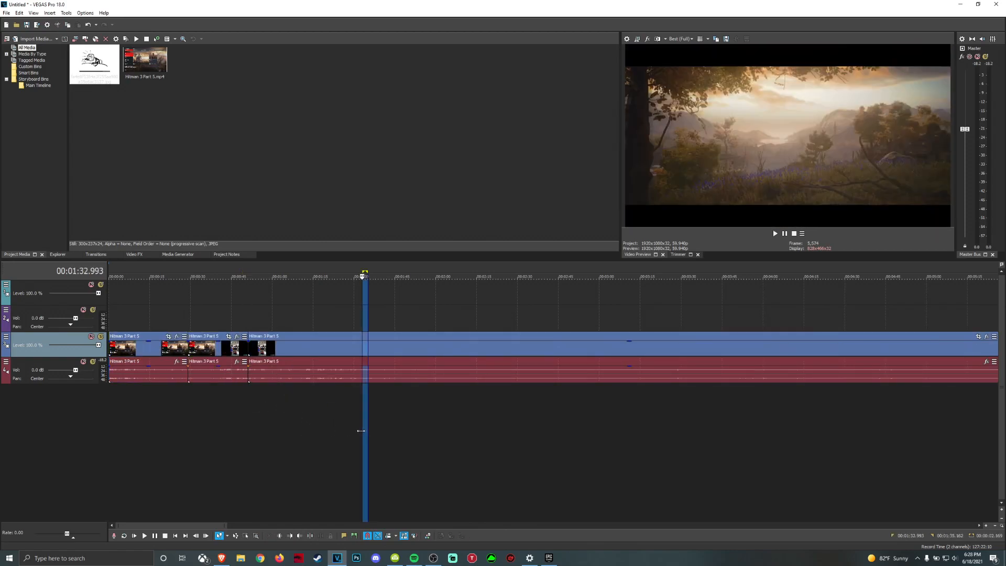
{"action": "key", "text": "s"}
{"action": "left_click", "coordinate": [403, 435]}
{"action": "left_click", "coordinate": [374, 432]}
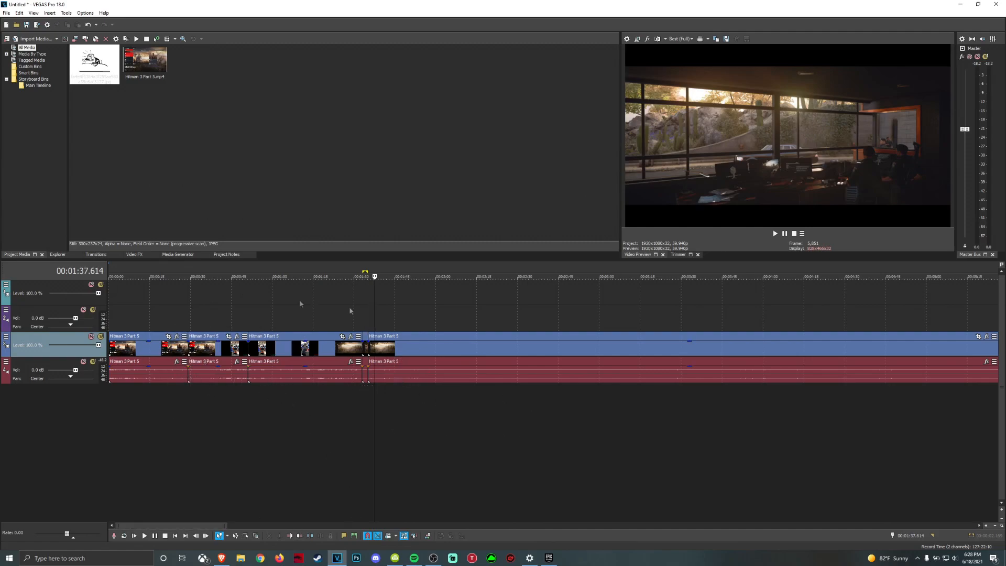
Try to group the piece starting at about 00:00:51 with the last piece, and test the result by moving the last piece.
{"action": "scroll", "coordinate": [314, 302], "scroll_direction": "up", "scroll_amount": 6}
{"action": "scroll", "coordinate": [522, 353], "scroll_direction": "down", "scroll_amount": 6}
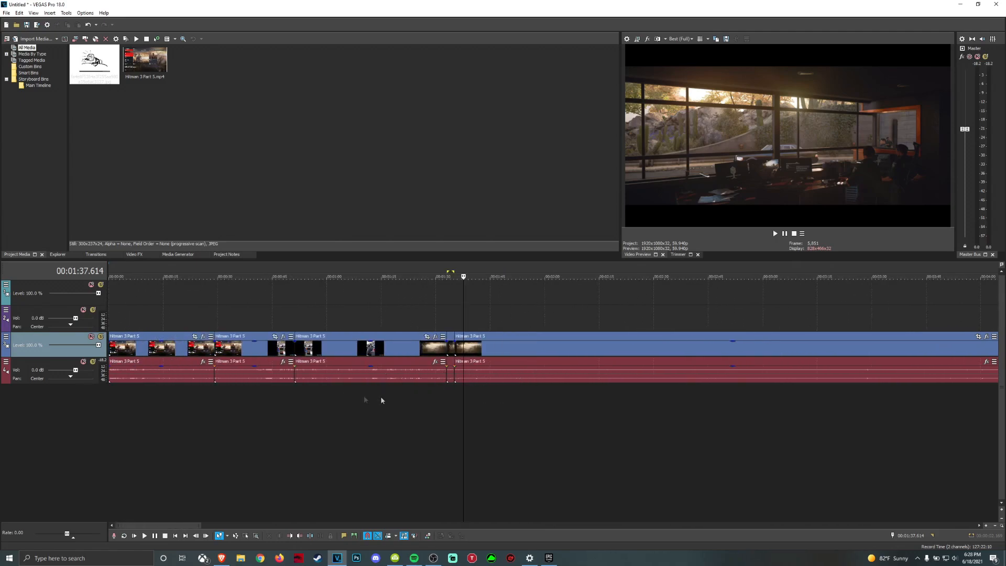
{"action": "left_click", "coordinate": [378, 374]}
{"action": "left_click", "coordinate": [517, 381], "text": "ctrl"}
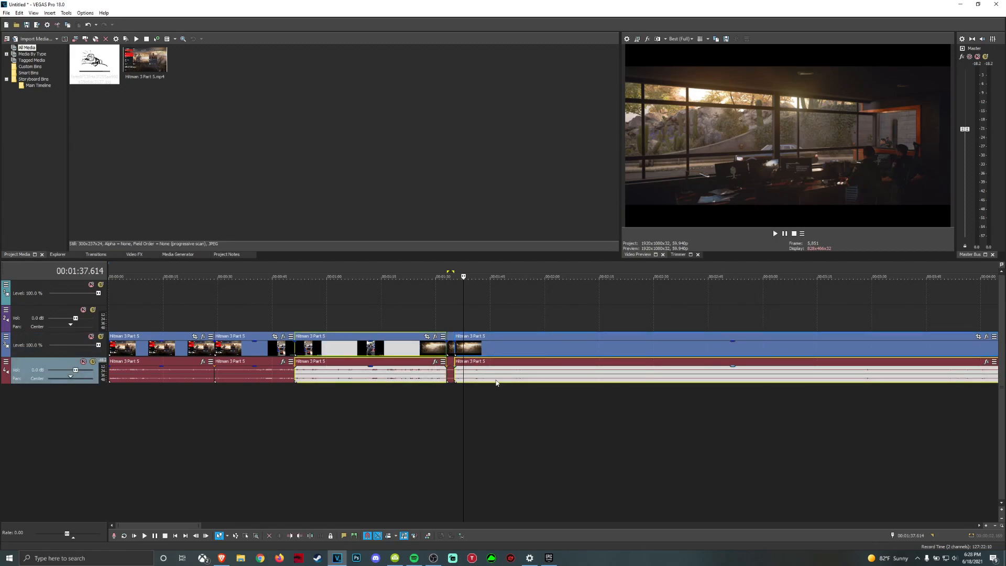
{"action": "right_click", "coordinate": [468, 348]}
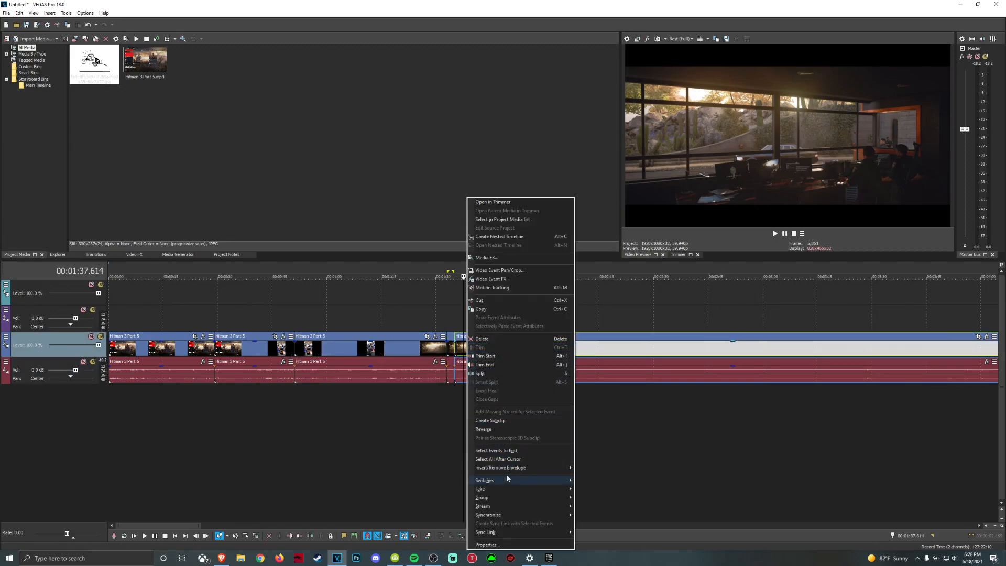
{"action": "mouse_move", "coordinate": [492, 497]}
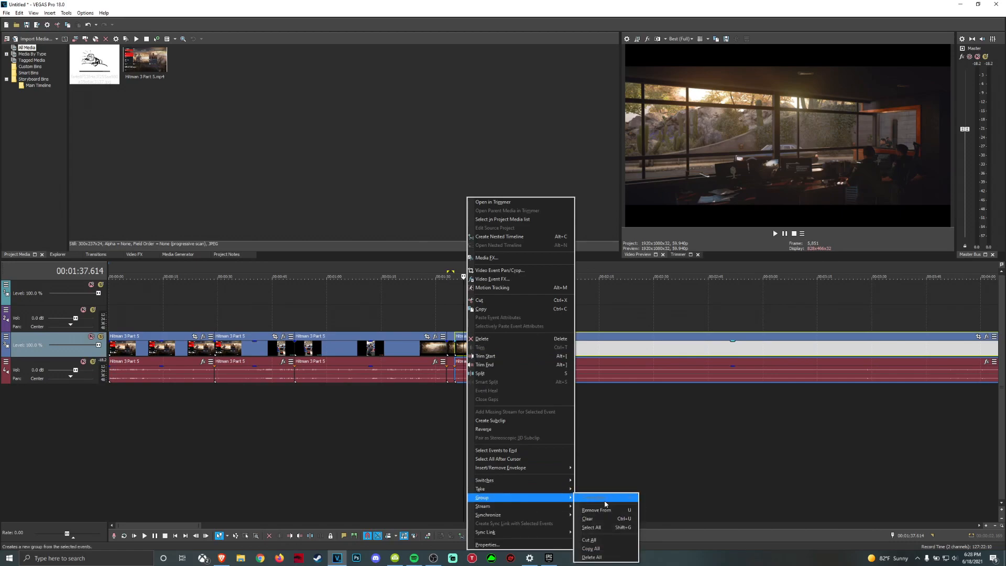
{"action": "left_click", "coordinate": [394, 437]}
{"action": "left_click_drag", "start_coordinate": [489, 341], "coordinate": [519, 354]}
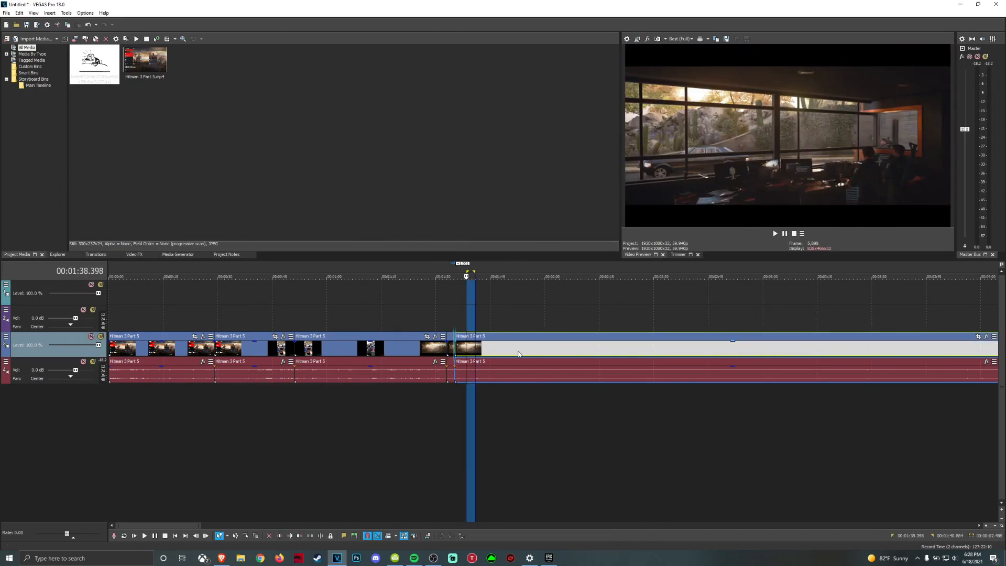
Reselect the video of the third and last Hitman 3 Part 5 pieces and bring up the event options again.
{"action": "left_click", "coordinate": [468, 426]}
{"action": "left_click", "coordinate": [371, 352], "text": "ctrl"}
{"action": "left_click", "coordinate": [516, 367], "text": "ctrl"}
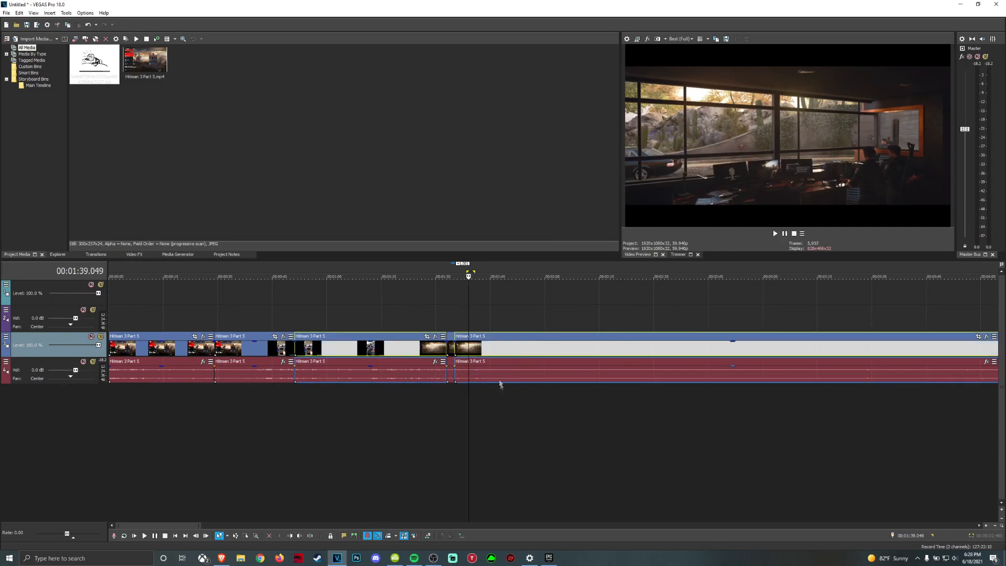
{"action": "right_click", "coordinate": [491, 361]}
{"action": "right_click", "coordinate": [486, 349]}
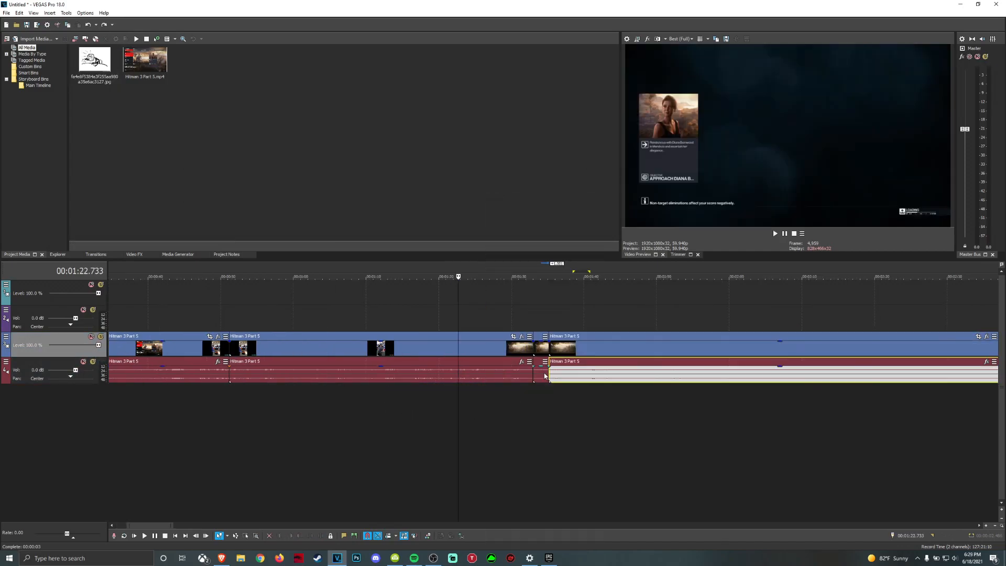
Create a new group from the video and audio of the last three Hitman 3 Part 5 pieces.
{"action": "left_click", "coordinate": [541, 374], "text": "ctrl"}
{"action": "left_click", "coordinate": [499, 375], "text": "ctrl"}
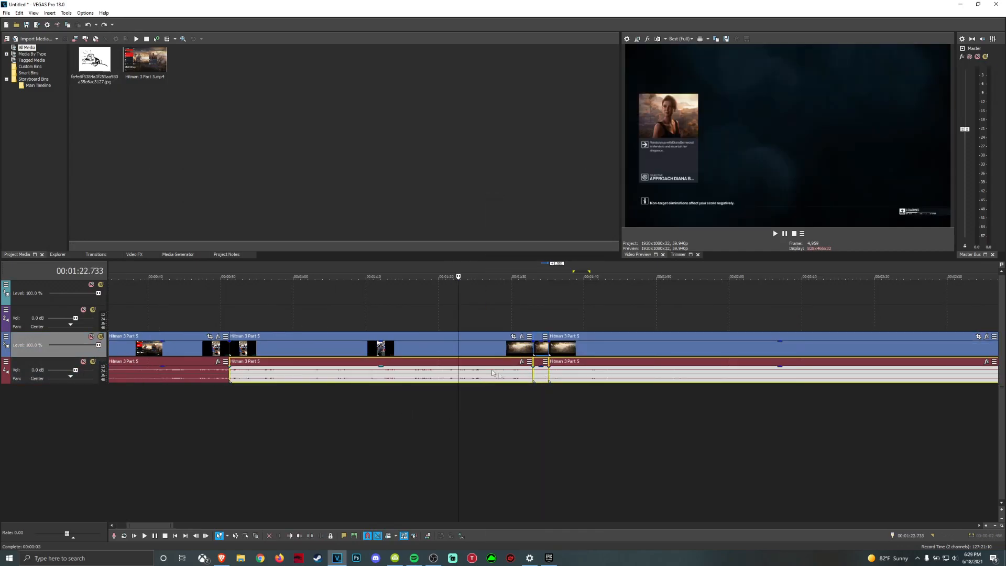
{"action": "left_click", "coordinate": [471, 345], "text": "ctrl"}
{"action": "left_click", "coordinate": [563, 348], "text": "ctrl"}
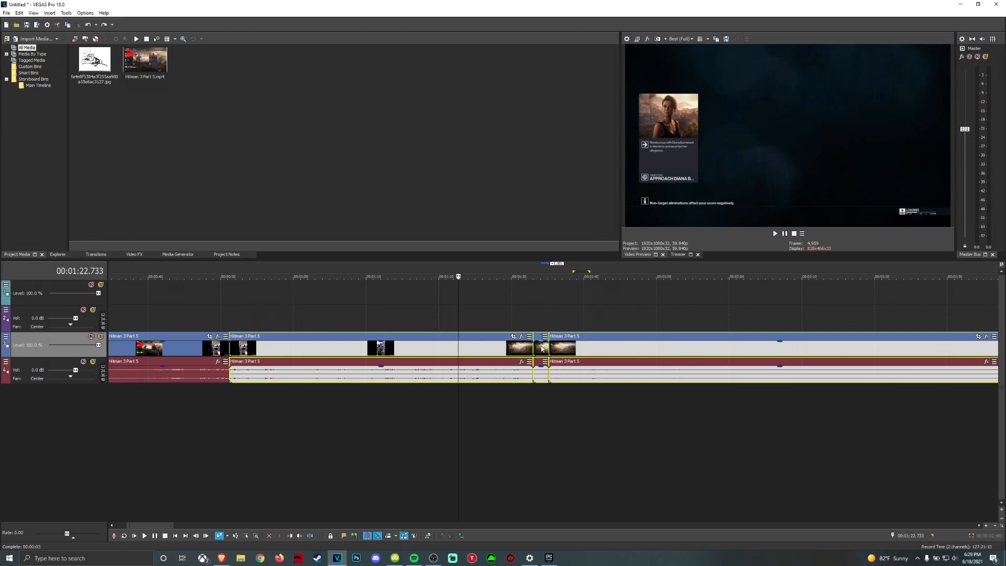
{"action": "right_click", "coordinate": [626, 353]}
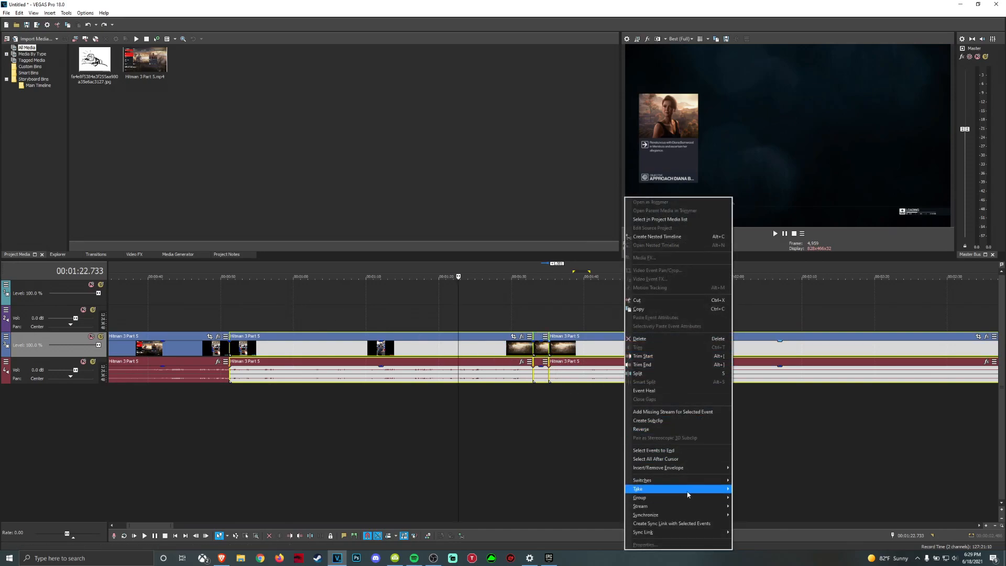
{"action": "mouse_move", "coordinate": [681, 498]}
{"action": "left_click", "coordinate": [747, 498]}
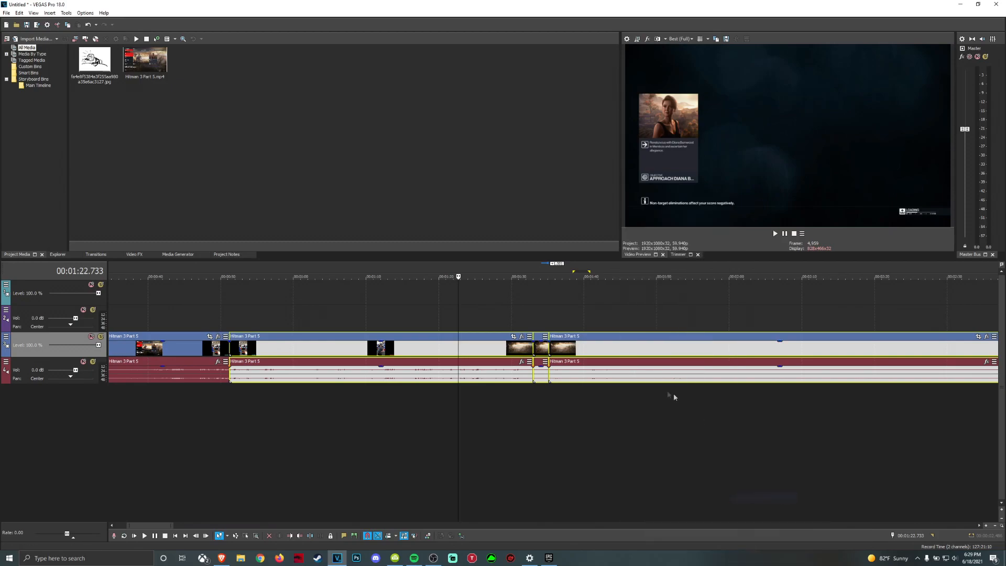
Move the grouped pieces about 43.6 seconds later on the timeline and return them to their original position.
{"action": "left_click_drag", "start_coordinate": [619, 361], "coordinate": [935, 360]}
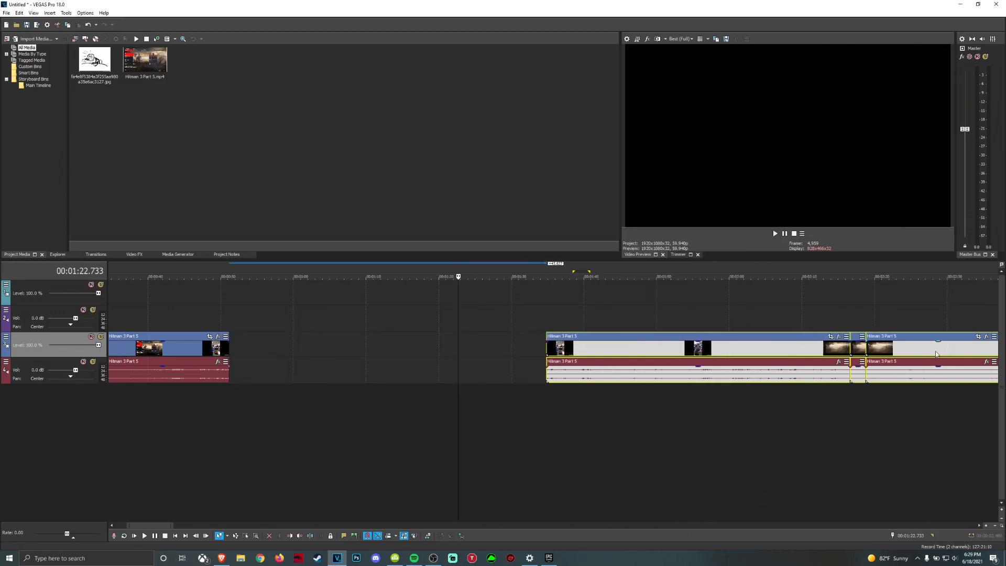
{"action": "scroll", "coordinate": [607, 403], "scroll_direction": "down", "scroll_amount": 5}
{"action": "scroll", "coordinate": [640, 407], "scroll_direction": "up", "scroll_amount": 5}
{"action": "left_click_drag", "start_coordinate": [668, 356], "coordinate": [509, 354]}
Remove the selected pieces from their group and move the last Hitman 3 Part 5 piece about 14 seconds later.
{"action": "right_click", "coordinate": [525, 349]}
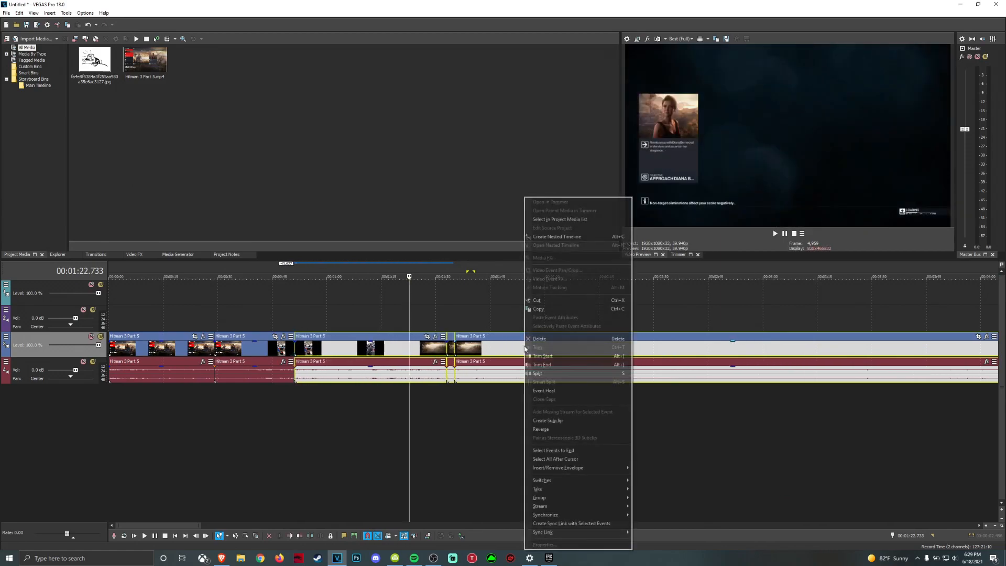
{"action": "left_click", "coordinate": [659, 509]}
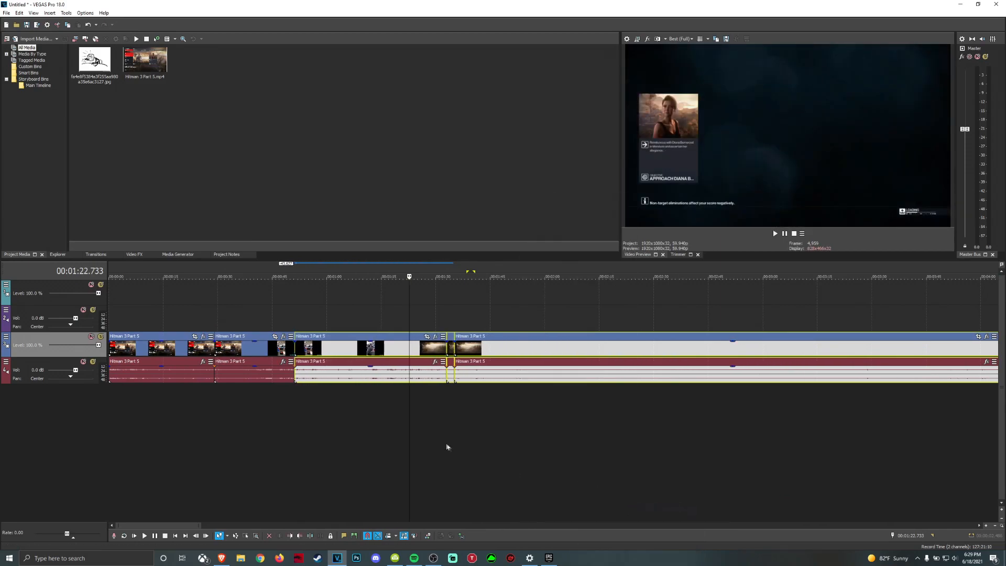
{"action": "left_click", "coordinate": [448, 446]}
{"action": "left_click_drag", "start_coordinate": [485, 347], "coordinate": [571, 346]}
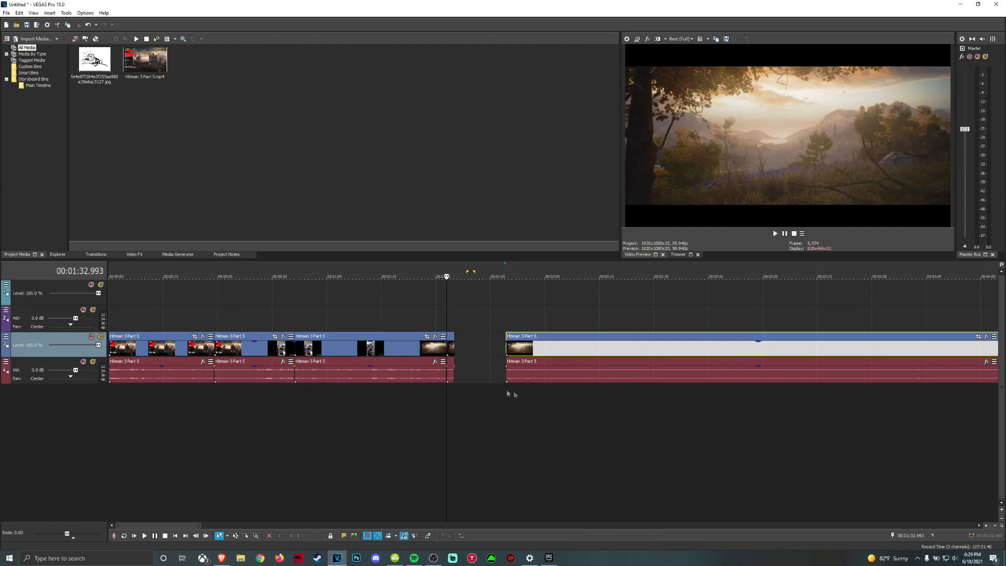
Delete the audio of the last Hitman 3 Part 5 piece, keeping its video.
{"action": "right_click", "coordinate": [529, 375]}
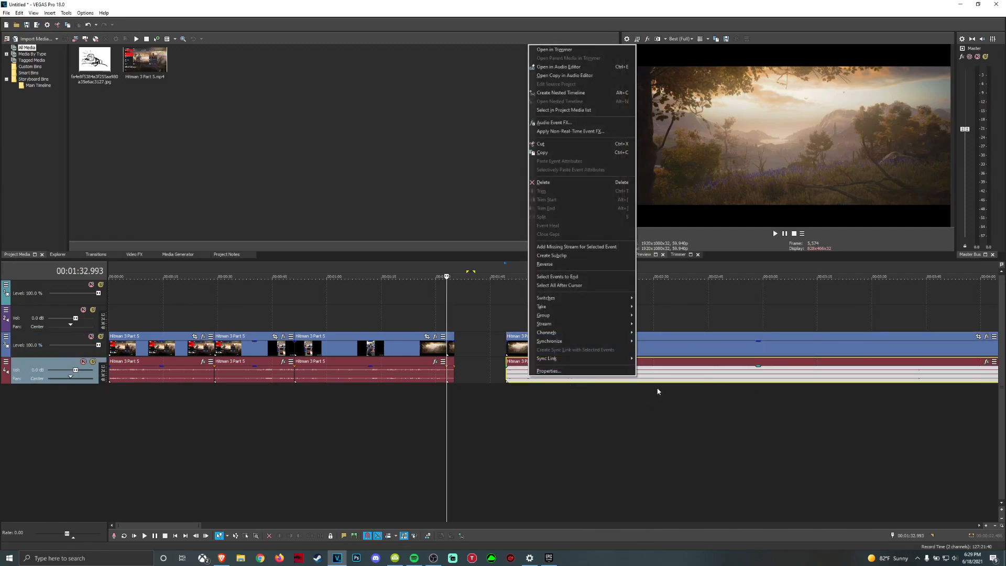
{"action": "left_click", "coordinate": [736, 375]}
{"action": "key", "text": "Delete"}
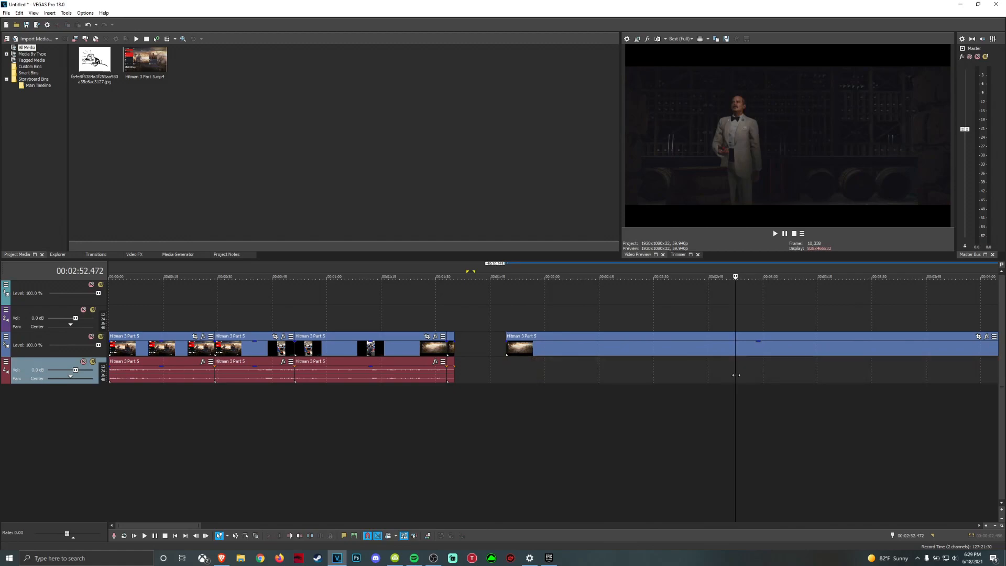
{"action": "scroll", "coordinate": [508, 422], "scroll_direction": "down", "scroll_amount": 7}
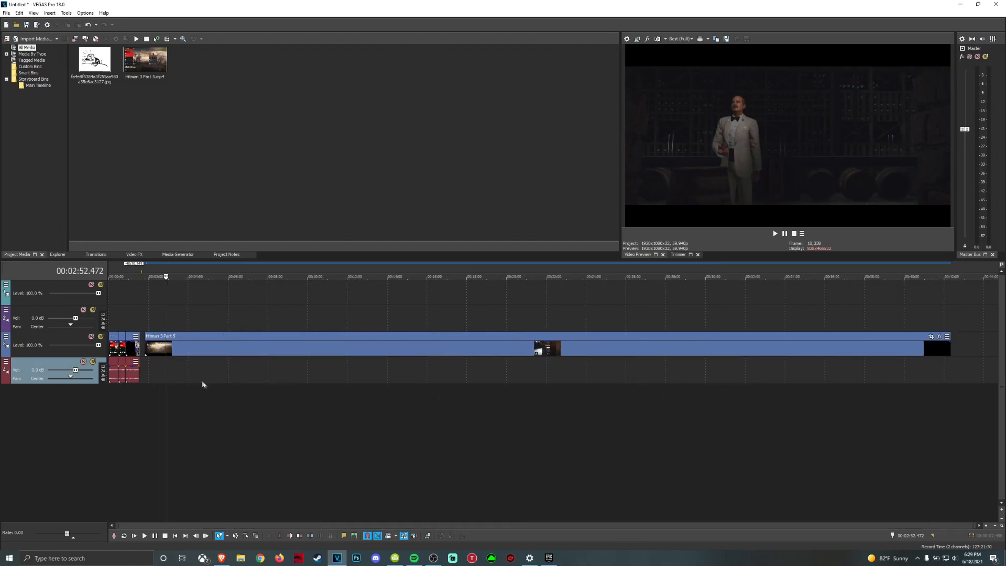
Move the Ufc 3 The Last Dance (1) clip about three minutes later and separate its video from its audio.
{"action": "key", "text": "End"}
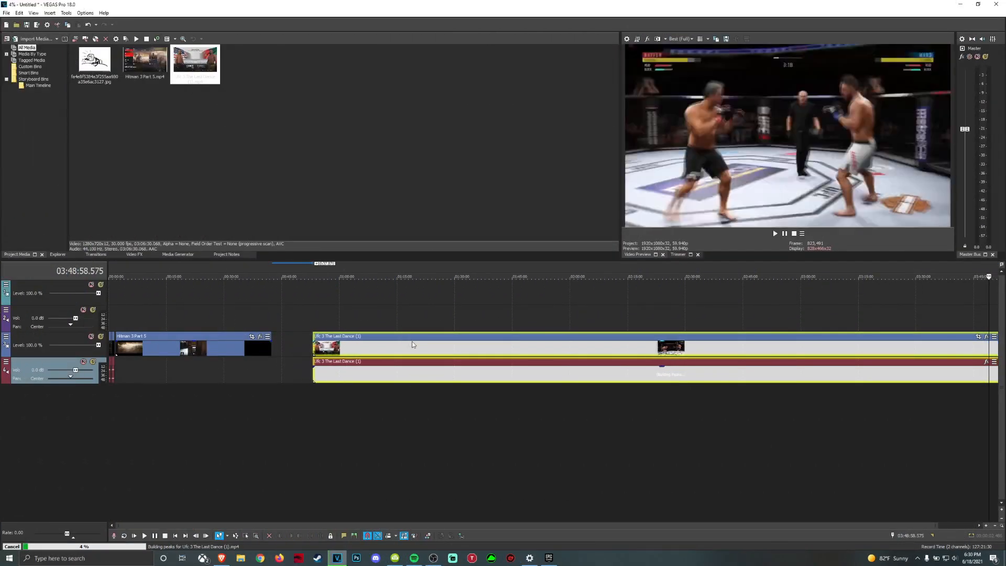
{"action": "left_click_drag", "start_coordinate": [410, 344], "coordinate": [422, 344]}
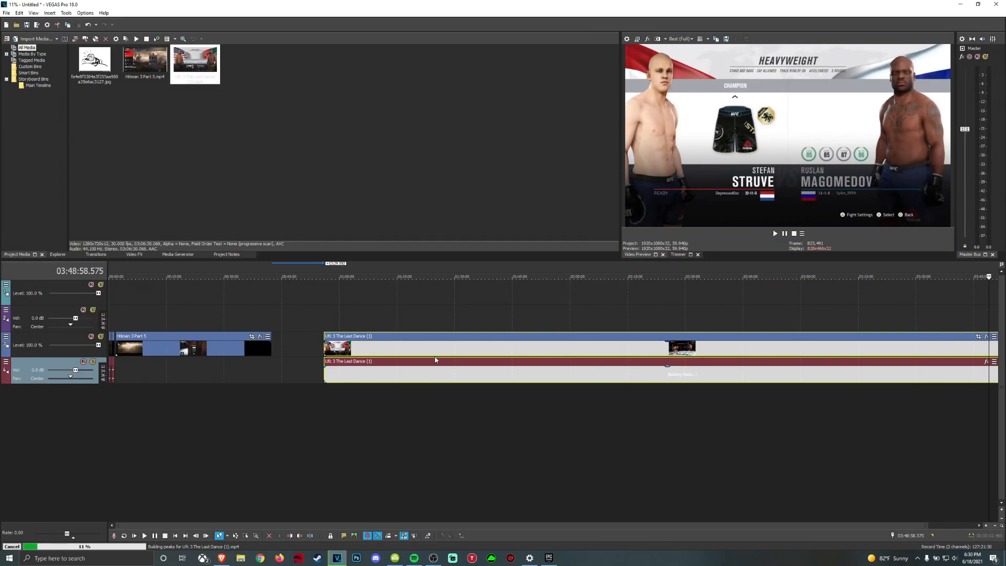
{"action": "right_click", "coordinate": [435, 352]}
{"action": "left_click_drag", "start_coordinate": [356, 419], "coordinate": [351, 419]}
{"action": "left_click", "coordinate": [373, 353]}
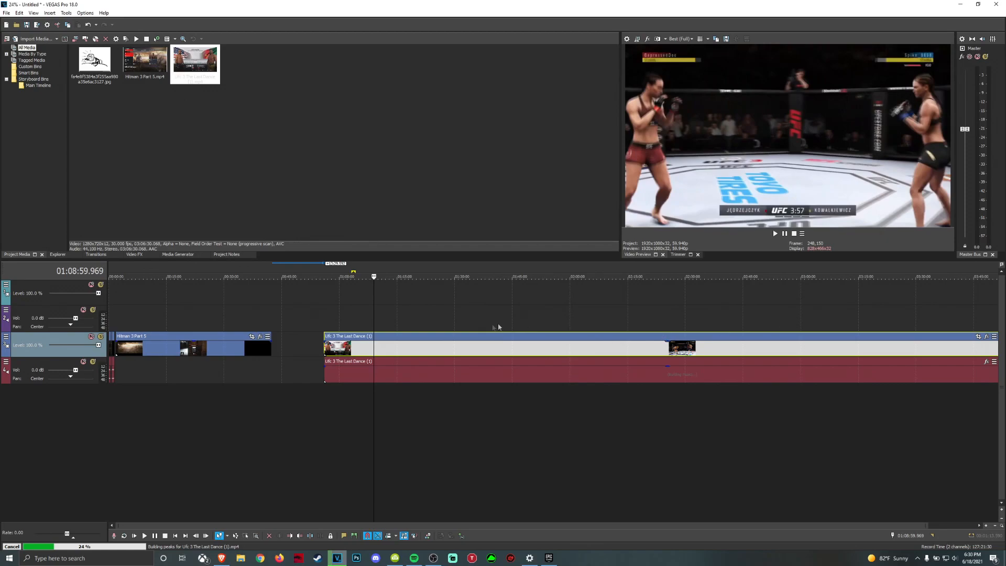
Delete the video of the Ufc 3 The Last Dance (1) clip, leaving its audio on the timeline.
{"action": "left_click", "coordinate": [490, 345]}
{"action": "right_click", "coordinate": [552, 350]}
{"action": "left_click", "coordinate": [579, 340]}
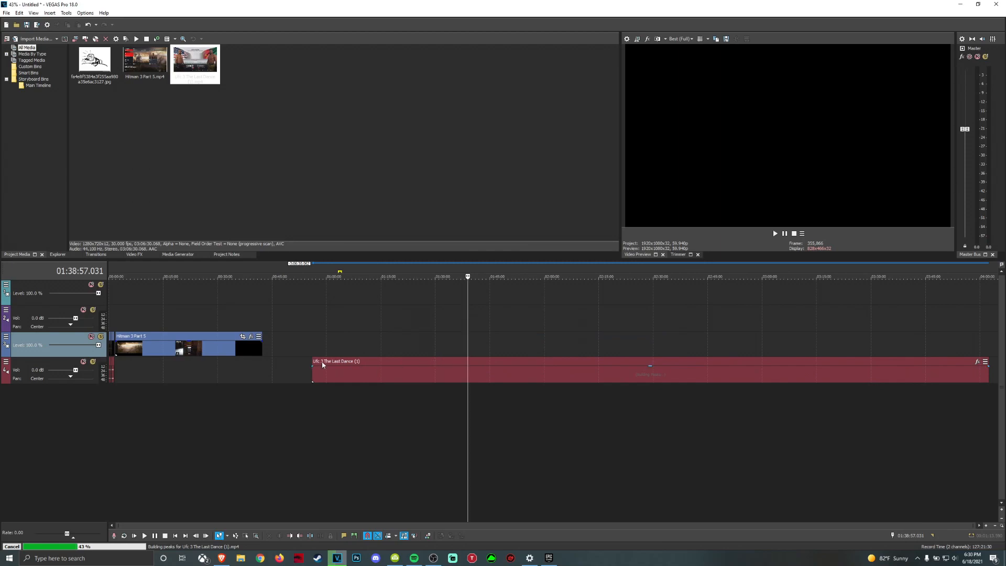
Try shifting the Hitman 3 Part 5 and UFC videos later, undoing both shifts and the UFC video deletion.
{"action": "left_click_drag", "start_coordinate": [212, 335], "coordinate": [229, 335]}
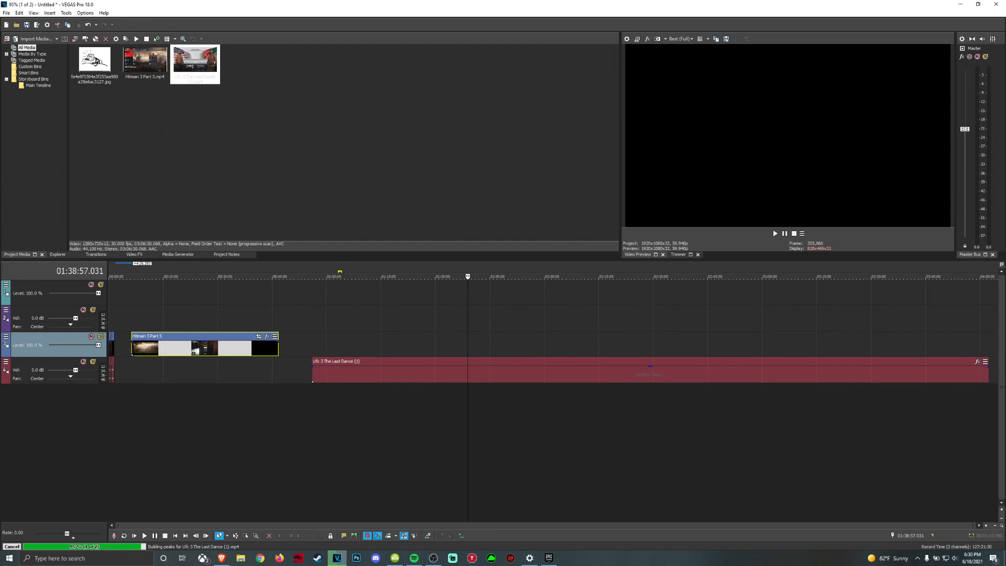
{"action": "key", "text": "ctrl+z"}
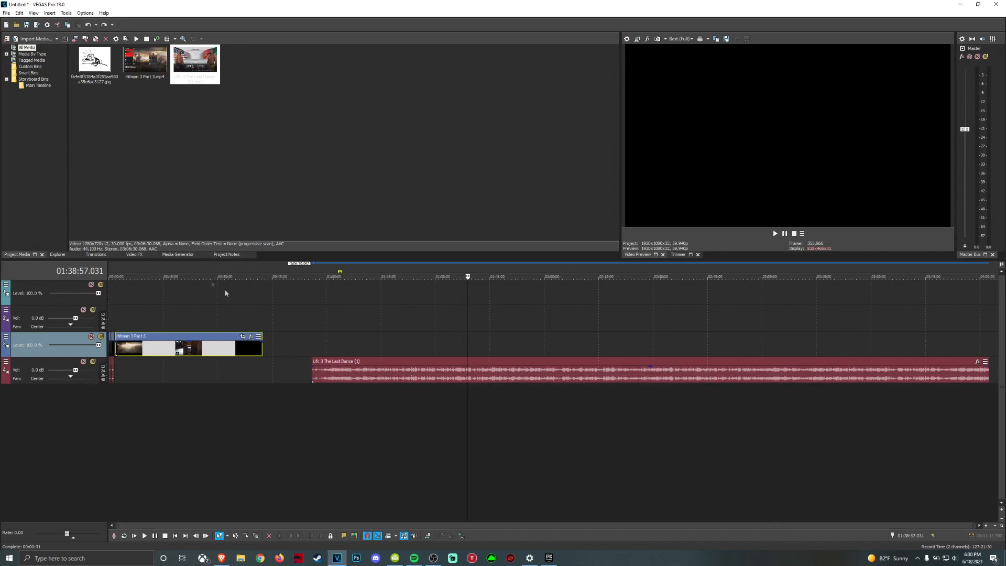
{"action": "key", "text": "ctrl+z"}
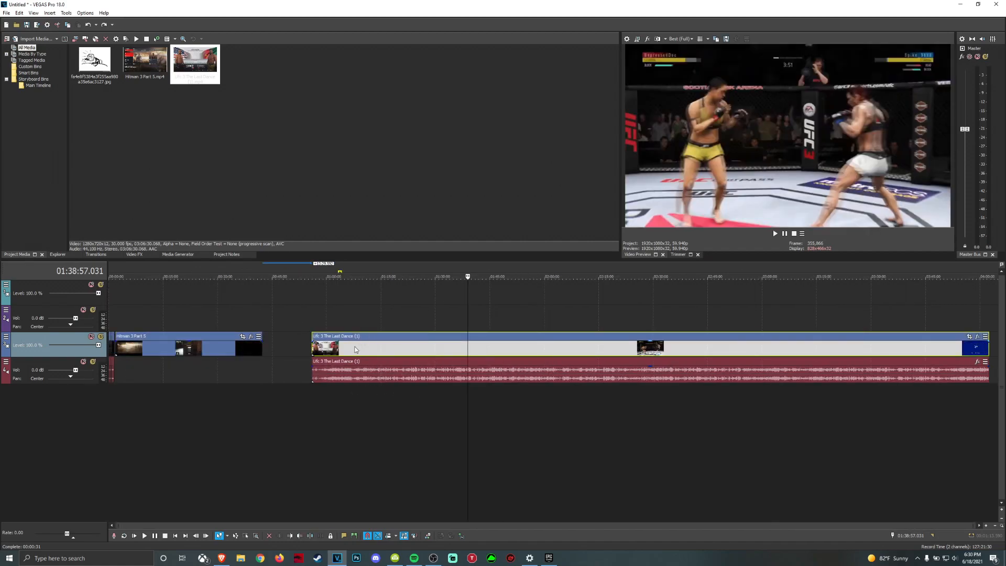
{"action": "left_click_drag", "start_coordinate": [360, 350], "coordinate": [381, 350]}
{"action": "key", "text": "ctrl+z"}
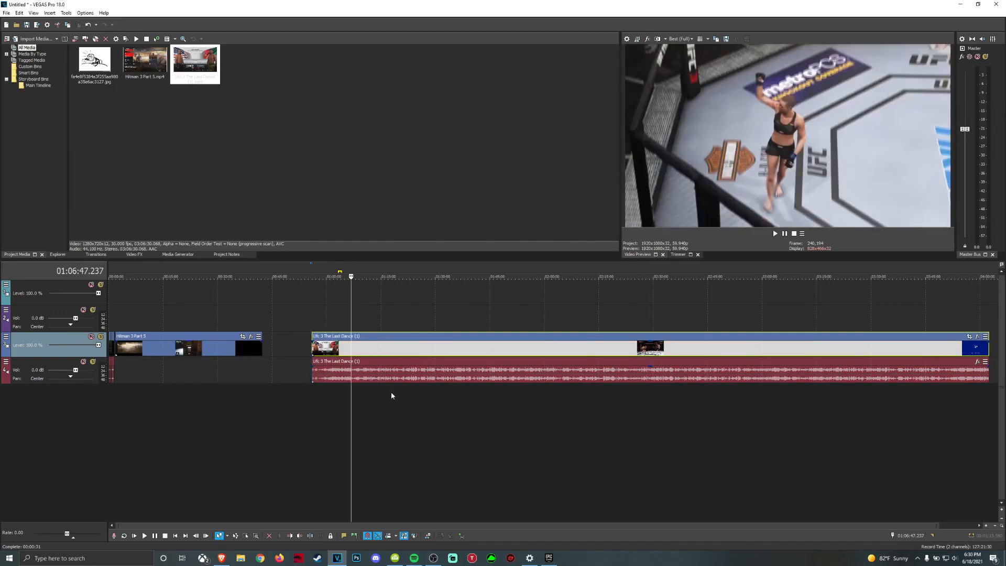
Move the Ufc 3 The Last Dance (1) video and audio together slightly later on the timeline.
{"action": "left_click", "coordinate": [385, 381]}
{"action": "mouse_move", "coordinate": [383, 382]}
{"action": "left_mouse_down"}
{"action": "mouse_move", "coordinate": [334, 352]}
{"action": "mouse_move", "coordinate": [408, 359]}
{"action": "mouse_move", "coordinate": [426, 373]}
{"action": "mouse_move", "coordinate": [387, 386]}
{"action": "left_mouse_up"}
{"action": "scroll", "coordinate": [449, 390], "scroll_direction": "down", "scroll_amount": 1}
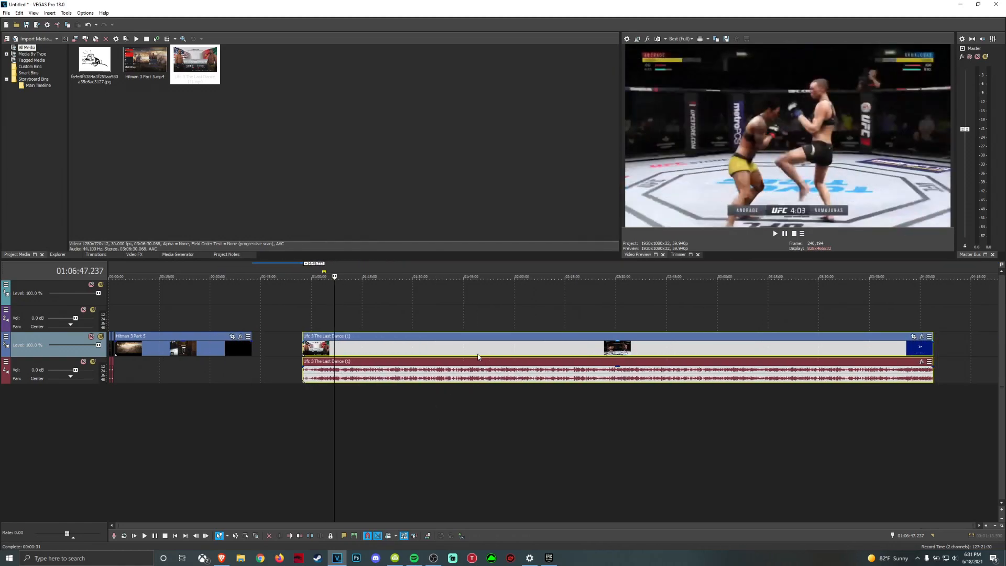
Remove the Ufc 3 The Last Dance (1) video from its group and move it about 28 minutes later without its audio.
{"action": "left_click", "coordinate": [478, 356]}
{"action": "key", "text": "u"}
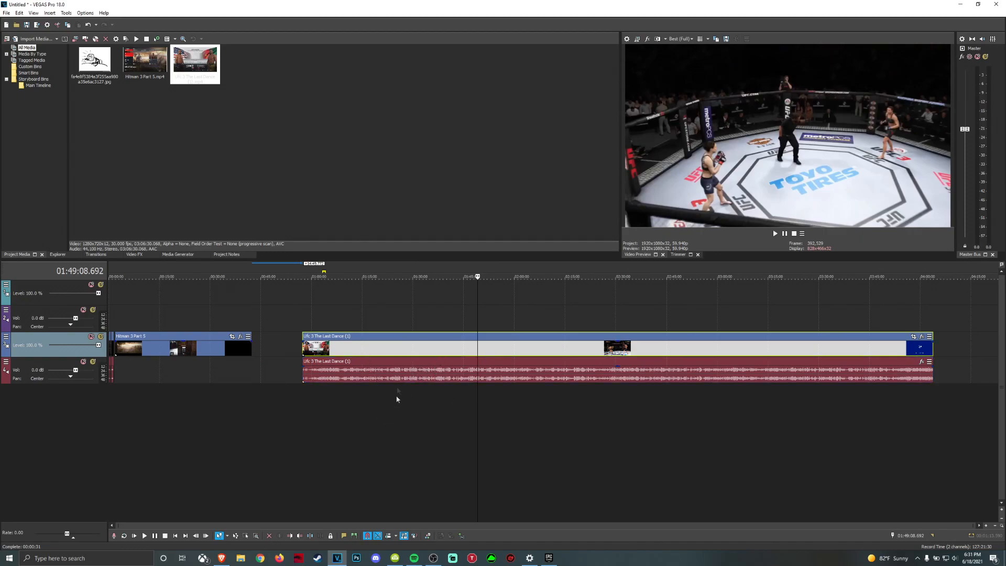
{"action": "left_click_drag", "start_coordinate": [439, 354], "coordinate": [523, 339]}
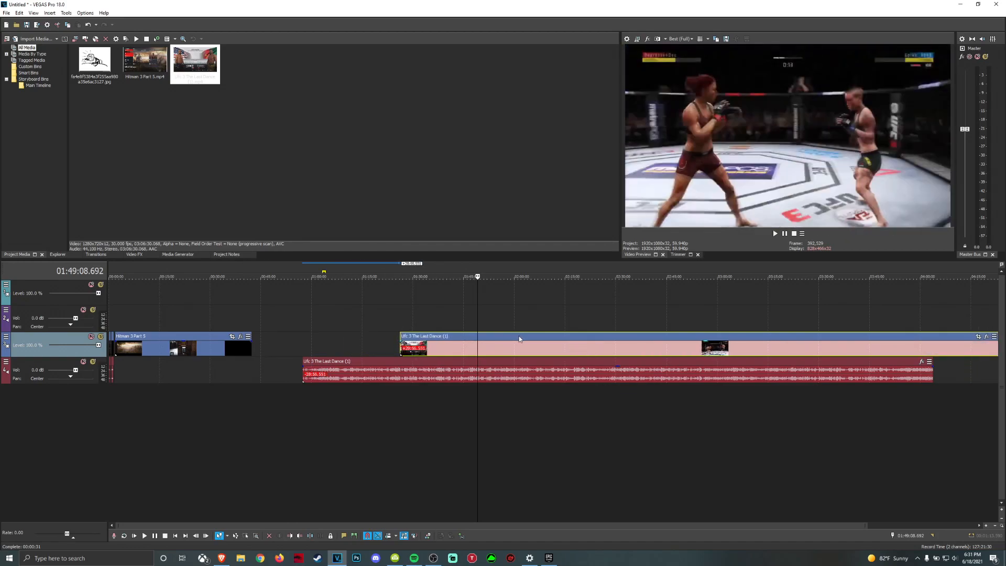
Delete the displaced Ufc 3 The Last Dance (1) video, and line up the Hitman 3 Part 5 video with the start of the UFC audio.
{"action": "key", "text": "Delete"}
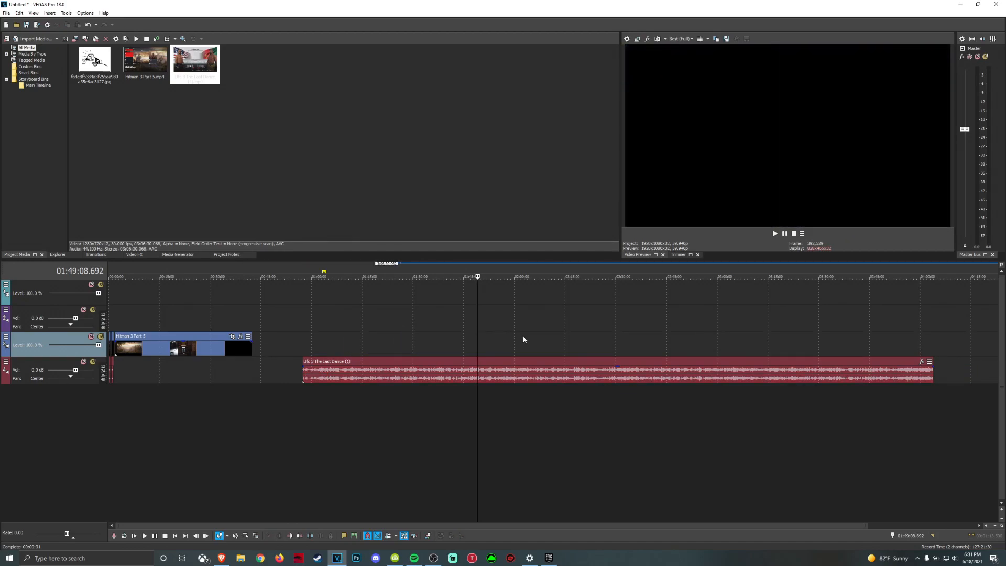
{"action": "scroll", "coordinate": [346, 379], "scroll_direction": "down", "scroll_amount": 2}
{"action": "left_click_drag", "start_coordinate": [346, 379], "coordinate": [264, 341]}
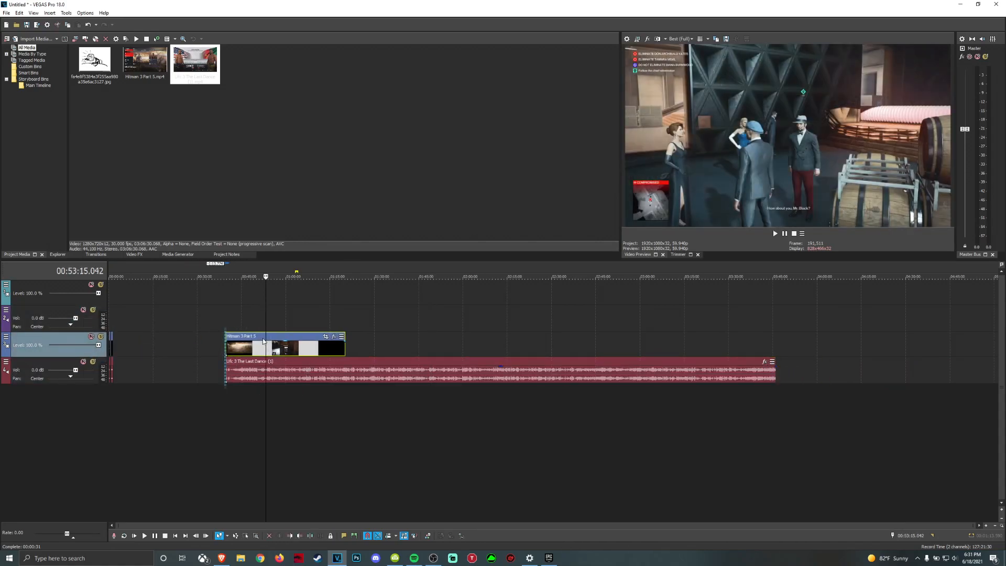
Briefly play the Hitman 3 Part 5 video over the UFC audio to check the sound level.
{"action": "left_click", "coordinate": [253, 422]}
{"action": "scroll", "coordinate": [375, 401], "scroll_direction": "up", "scroll_amount": 3}
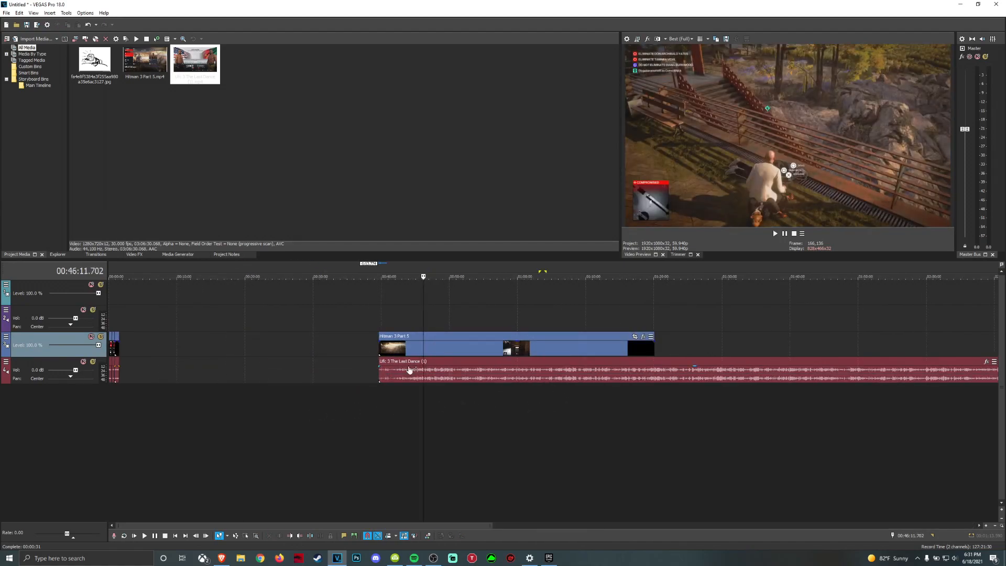
{"action": "key", "text": "space"}
{"action": "key", "text": "space"}
{"action": "scroll", "coordinate": [295, 382], "scroll_direction": "down", "scroll_amount": 4}
{"action": "scroll", "coordinate": [295, 382], "scroll_direction": "up", "scroll_amount": 6}
{"action": "scroll", "coordinate": [557, 383], "scroll_direction": "down", "scroll_amount": 4}
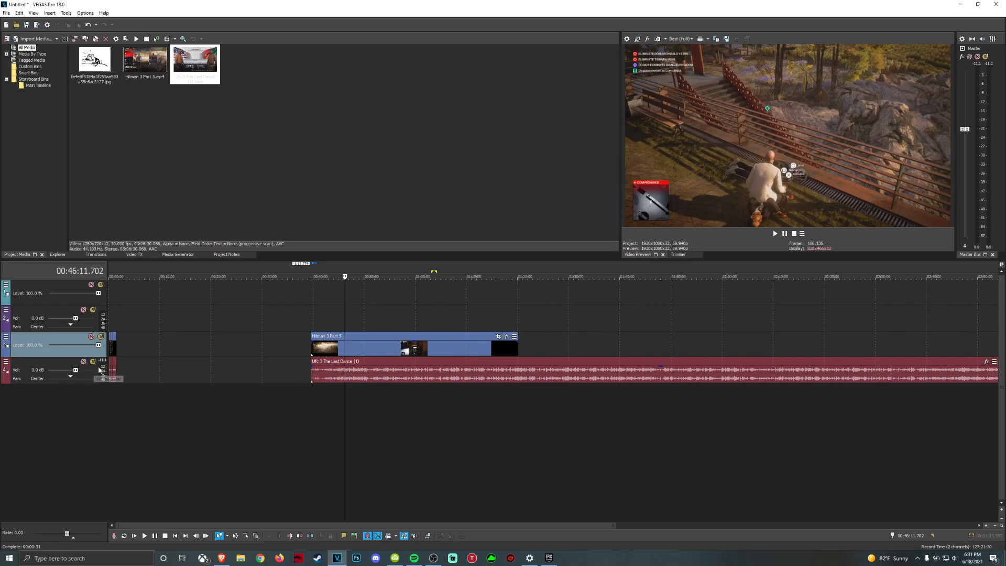
{"action": "scroll", "coordinate": [849, 295], "scroll_direction": "down", "scroll_amount": 2}
{"action": "scroll", "coordinate": [849, 295], "scroll_direction": "up", "scroll_amount": 3}
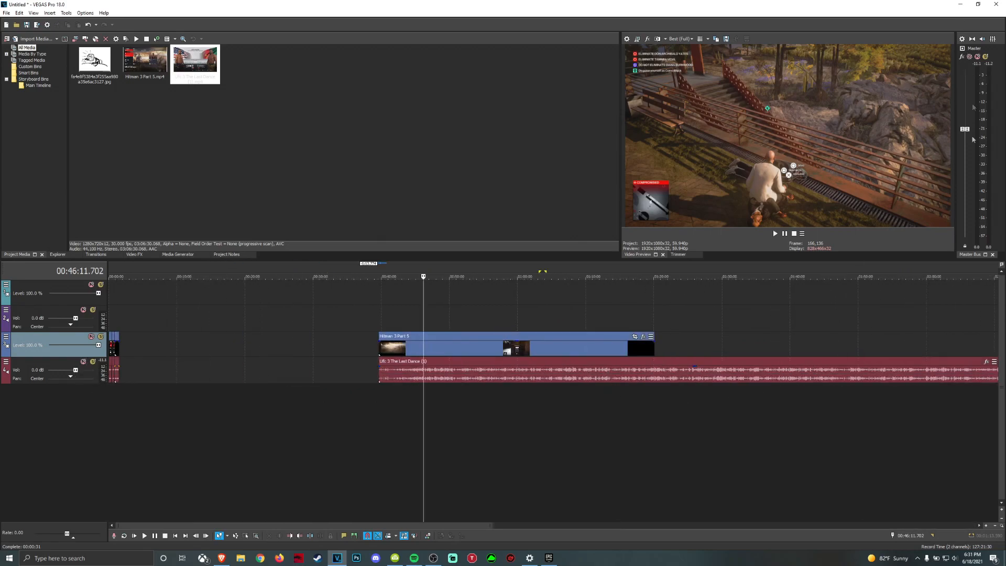
Widen the video preview until it hides the Master Bus meters, and restore the previous width.
{"action": "left_click_drag", "start_coordinate": [954, 124], "coordinate": [1003, 125]}
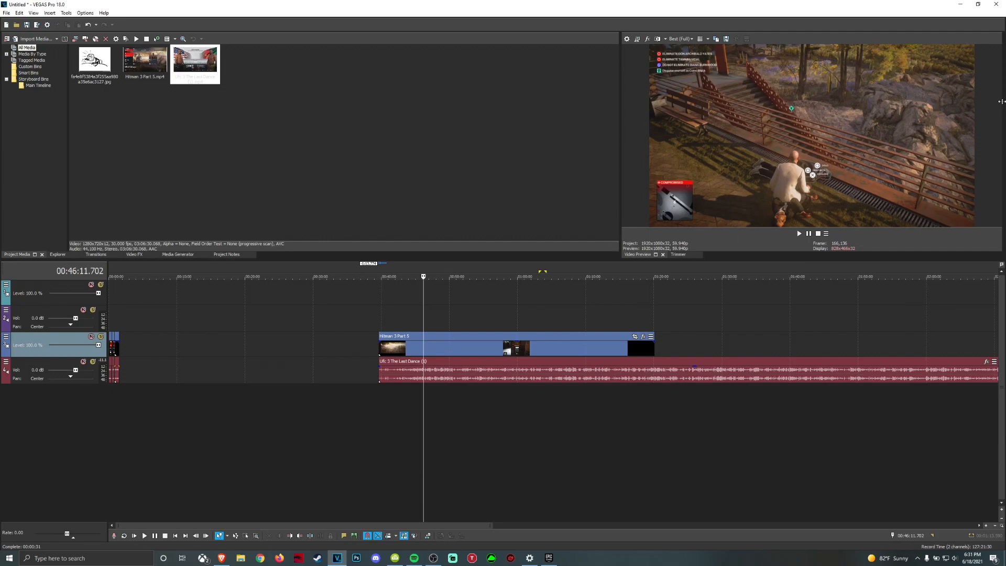
{"action": "left_click_drag", "start_coordinate": [1001, 101], "coordinate": [957, 105]}
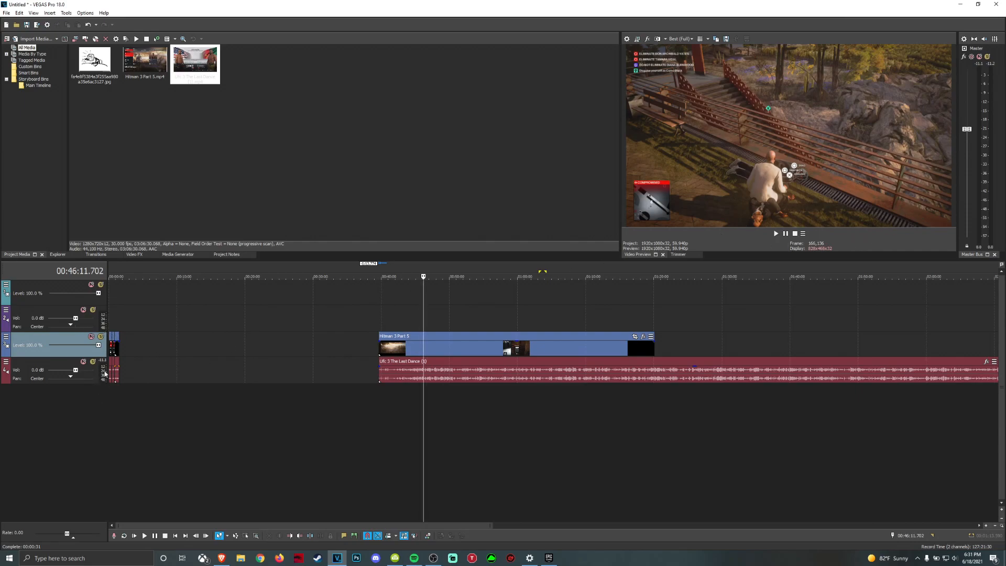
{"action": "left_click", "coordinate": [408, 407]}
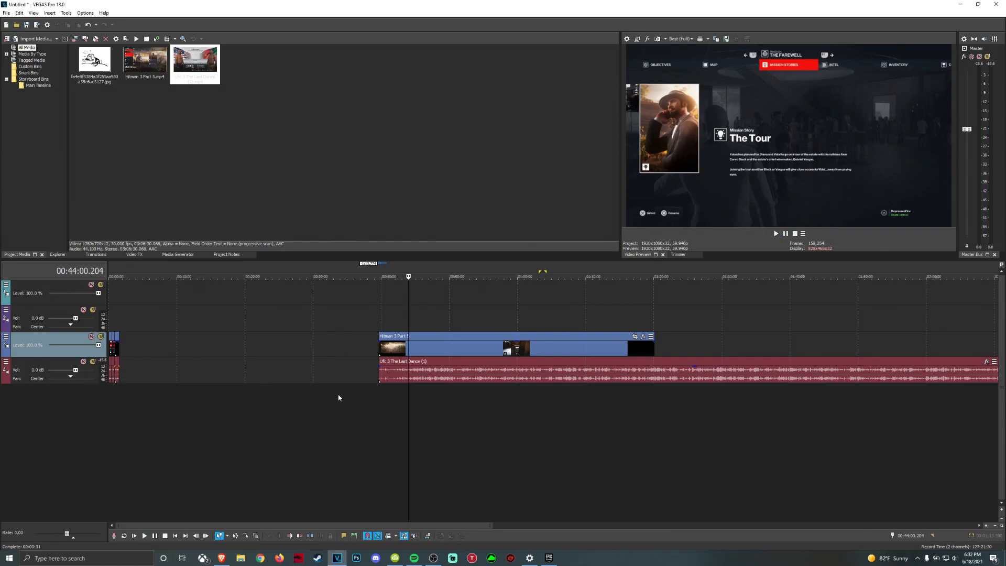
{"action": "scroll", "coordinate": [395, 406], "scroll_direction": "down", "scroll_amount": 3}
{"action": "scroll", "coordinate": [394, 407], "scroll_direction": "up", "scroll_amount": 1}
{"action": "scroll", "coordinate": [683, 403], "scroll_direction": "down", "scroll_amount": 1}
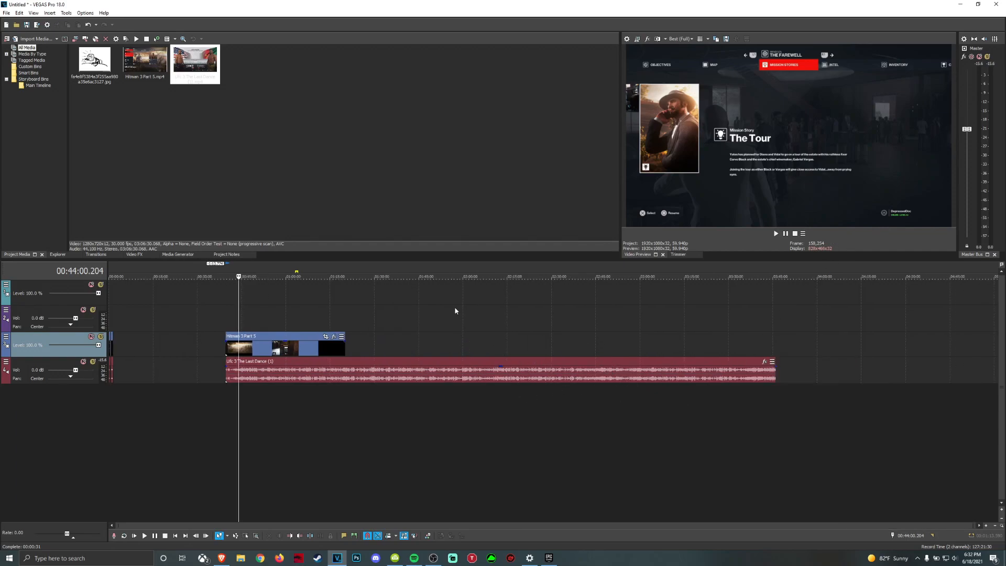
{"action": "scroll", "coordinate": [474, 417], "scroll_direction": "up", "scroll_amount": 6}
{"action": "scroll", "coordinate": [489, 406], "scroll_direction": "down", "scroll_amount": 6}
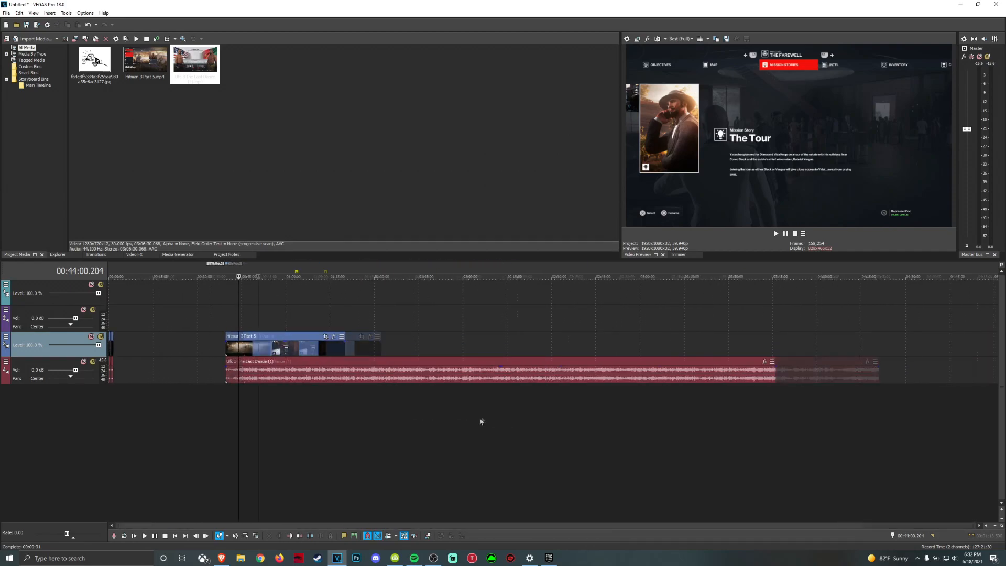
{"action": "scroll", "coordinate": [397, 417], "scroll_direction": "up", "scroll_amount": 4}
{"action": "scroll", "coordinate": [397, 414], "scroll_direction": "down", "scroll_amount": 5}
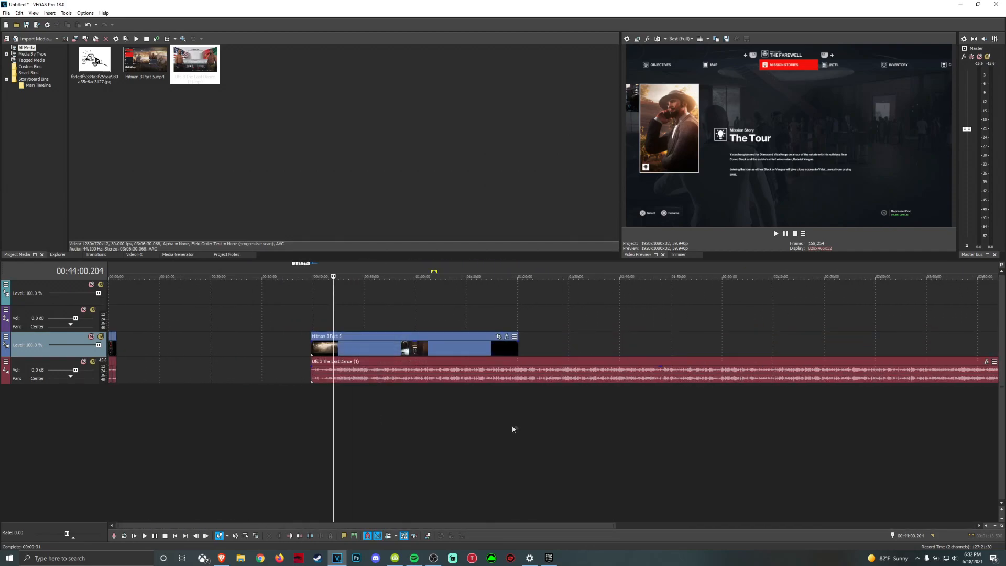
{"action": "scroll", "coordinate": [322, 382], "scroll_direction": "up", "scroll_amount": 5}
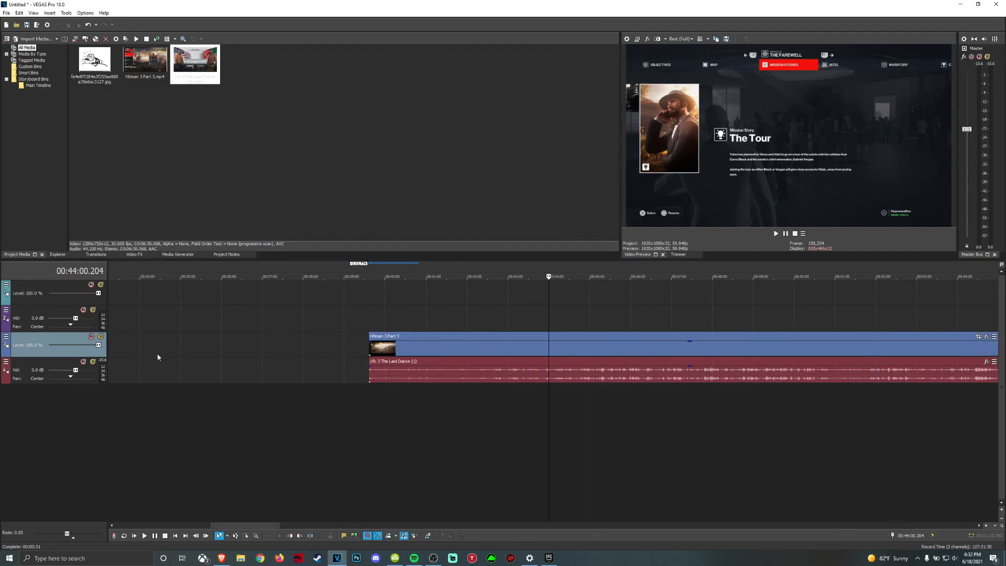
{"action": "scroll", "coordinate": [155, 352], "scroll_direction": "down", "scroll_amount": 2}
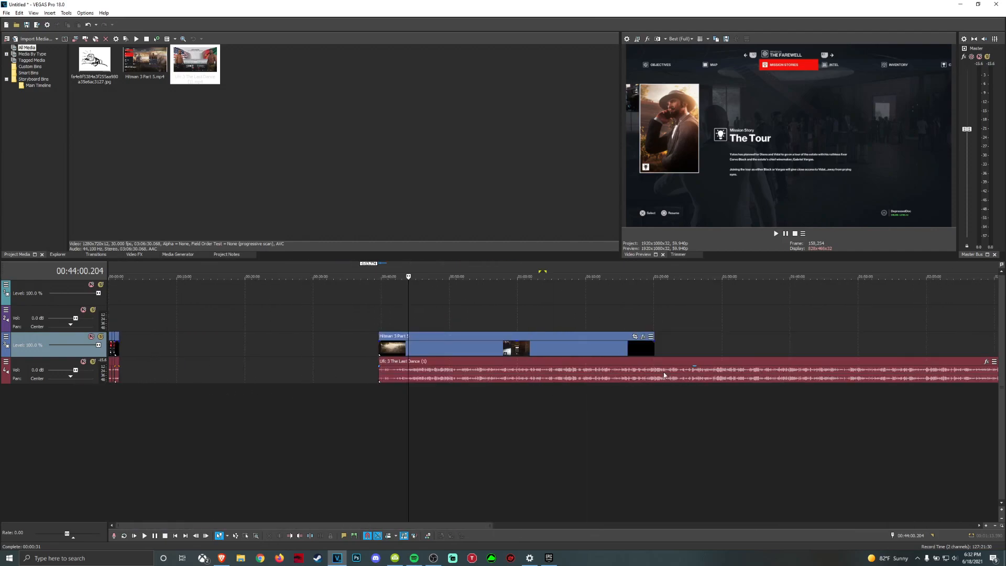
Lower the gain of the Ufc 3 The Last Dance (1) audio event directly on the timeline.
{"action": "left_click", "coordinate": [696, 370]}
{"action": "left_click_drag", "start_coordinate": [696, 370], "coordinate": [679, 384]}
{"action": "scroll", "coordinate": [536, 388], "scroll_direction": "down", "scroll_amount": 3}
{"action": "scroll", "coordinate": [553, 407], "scroll_direction": "up", "scroll_amount": 5}
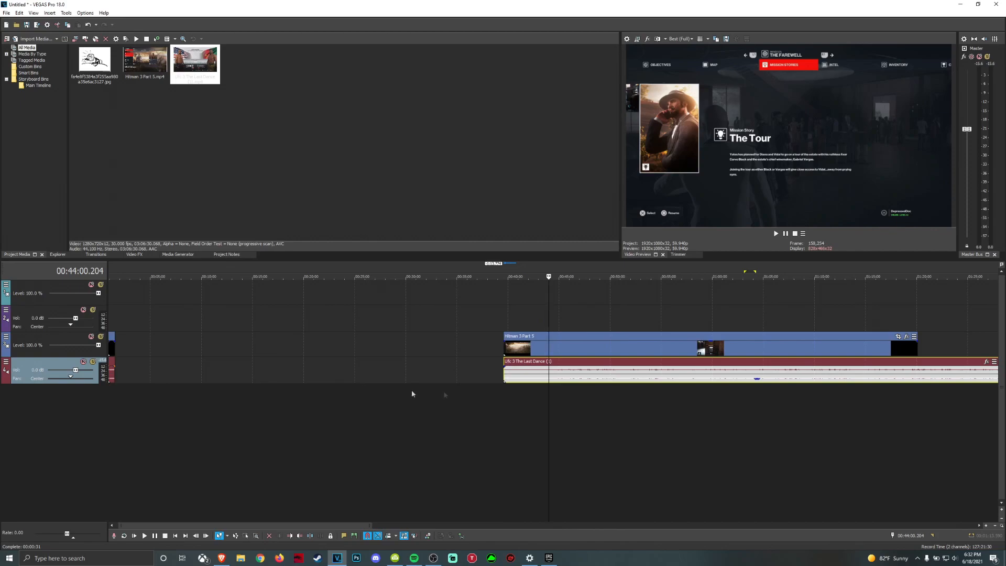
{"action": "scroll", "coordinate": [490, 403], "scroll_direction": "down", "scroll_amount": 4}
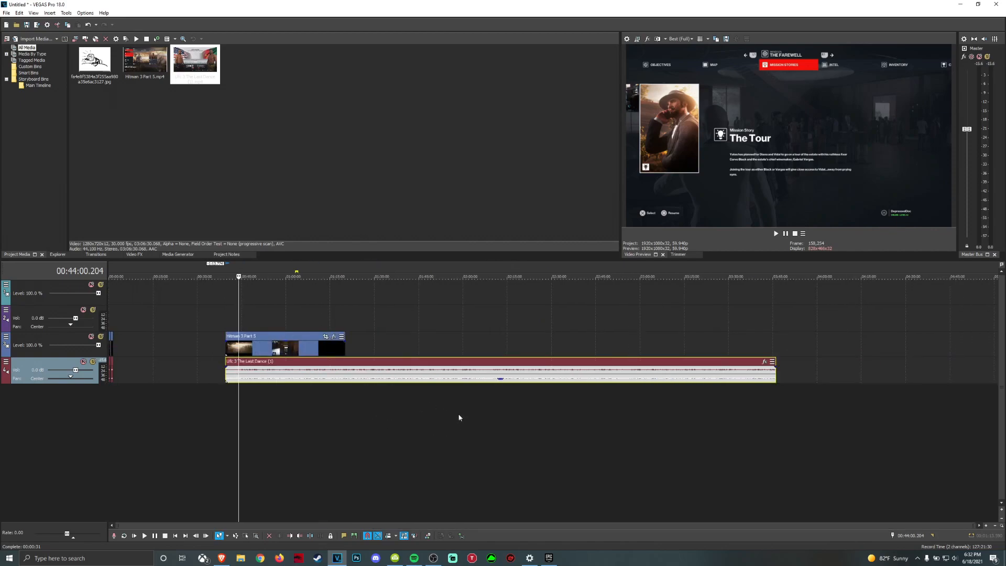
{"action": "scroll", "coordinate": [397, 413], "scroll_direction": "up", "scroll_amount": 3}
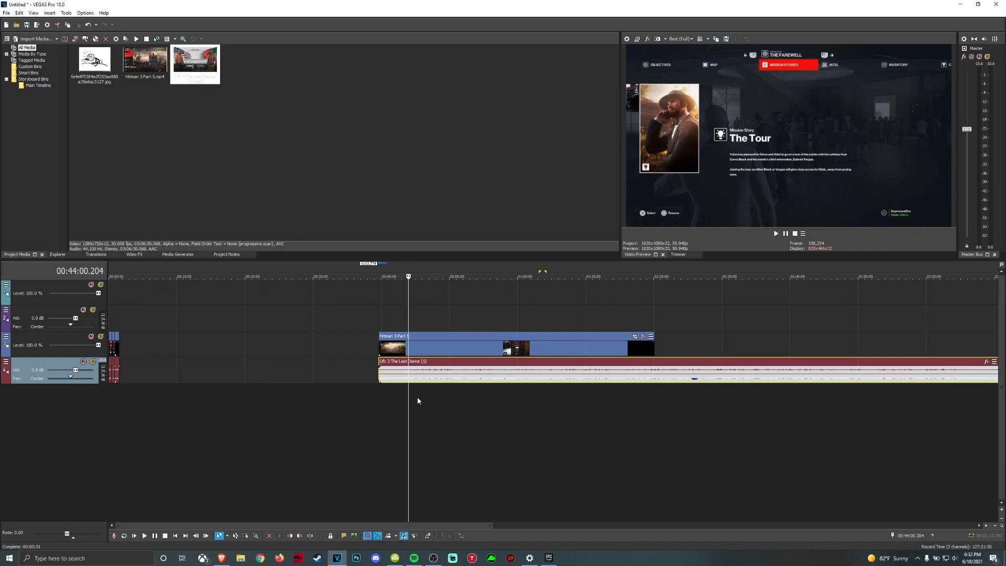
{"action": "scroll", "coordinate": [344, 400], "scroll_direction": "down", "scroll_amount": 3}
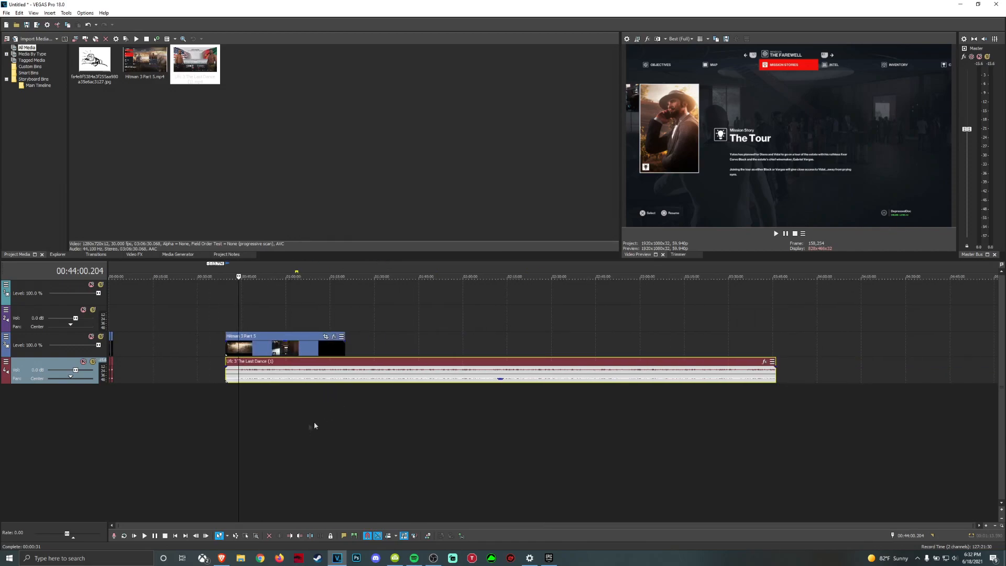
{"action": "scroll", "coordinate": [229, 422], "scroll_direction": "up", "scroll_amount": 2}
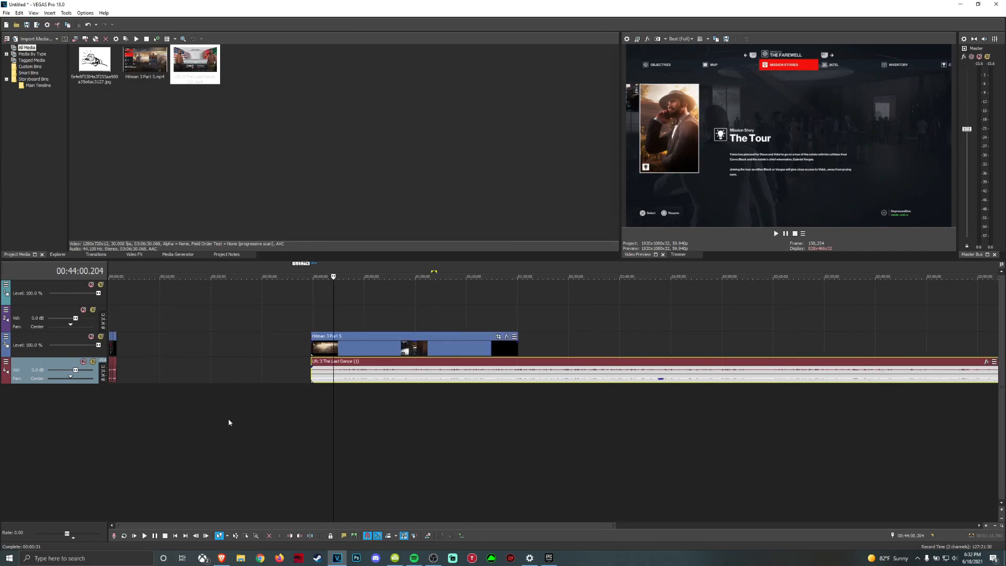
{"action": "scroll", "coordinate": [228, 422], "scroll_direction": "up", "scroll_amount": 1}
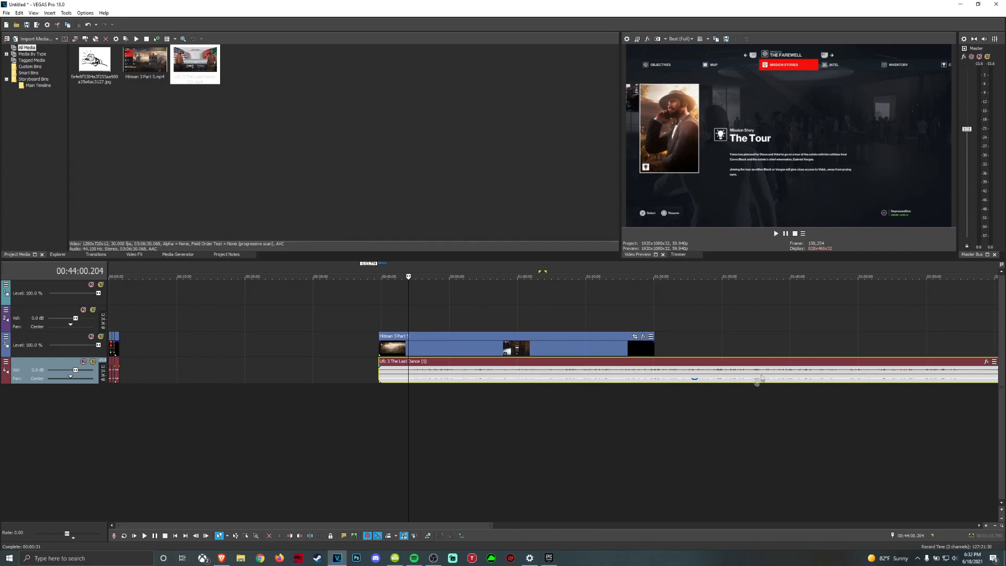
{"action": "scroll", "coordinate": [391, 376], "scroll_direction": "down", "scroll_amount": 3}
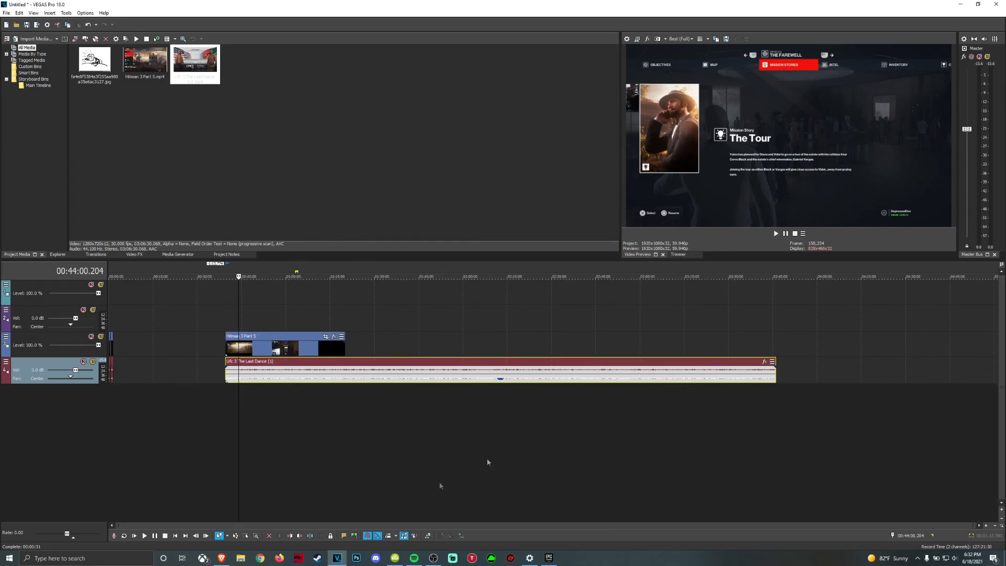
Split the UFC audio into ten pieces along its length, also cutting the Hitman 3 Part 5 video near its start and its end.
{"action": "left_click", "coordinate": [504, 428]}
{"action": "key", "text": "s"}
{"action": "left_click", "coordinate": [604, 412]}
{"action": "key", "text": "s"}
{"action": "left_click_drag", "start_coordinate": [667, 414], "coordinate": [688, 414]}
{"action": "key", "text": "s"}
{"action": "left_click", "coordinate": [530, 414]}
{"action": "left_click", "coordinate": [436, 413]}
{"action": "key", "text": "s"}
{"action": "left_click", "coordinate": [333, 411]}
{"action": "key", "text": "s"}
{"action": "left_click", "coordinate": [400, 411]}
{"action": "key", "text": "s"}
{"action": "left_click", "coordinate": [365, 408]}
{"action": "key", "text": "s"}
{"action": "left_click", "coordinate": [333, 407]}
{"action": "left_click", "coordinate": [282, 405]}
{"action": "left_click", "coordinate": [231, 400]}
{"action": "left_click", "coordinate": [245, 402]}
{"action": "key", "text": "s"}
{"action": "left_click", "coordinate": [319, 410]}
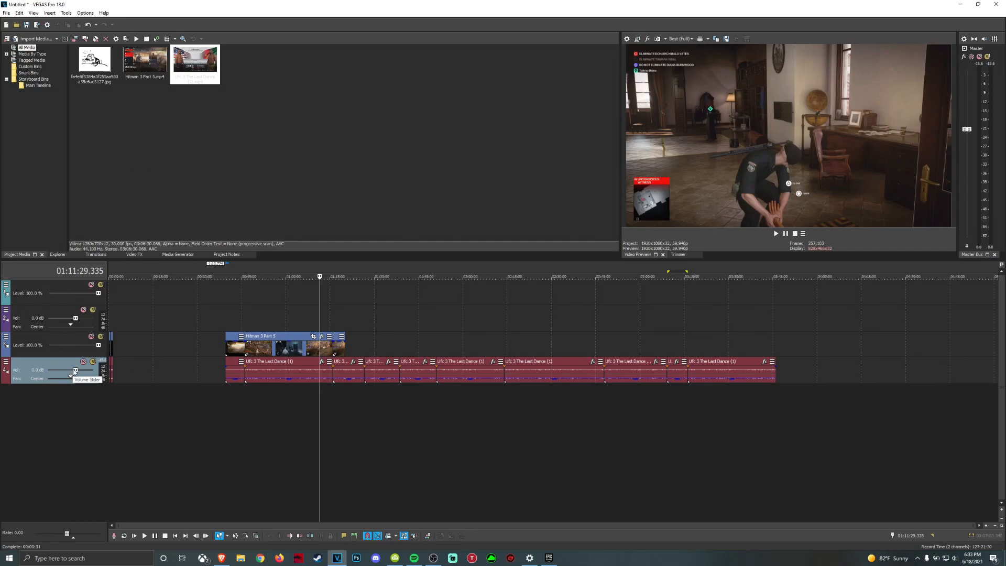
Lower the UFC audio track's volume to about -12 dB and play two spots to check the level.
{"action": "left_click_drag", "start_coordinate": [73, 371], "coordinate": [56, 372]}
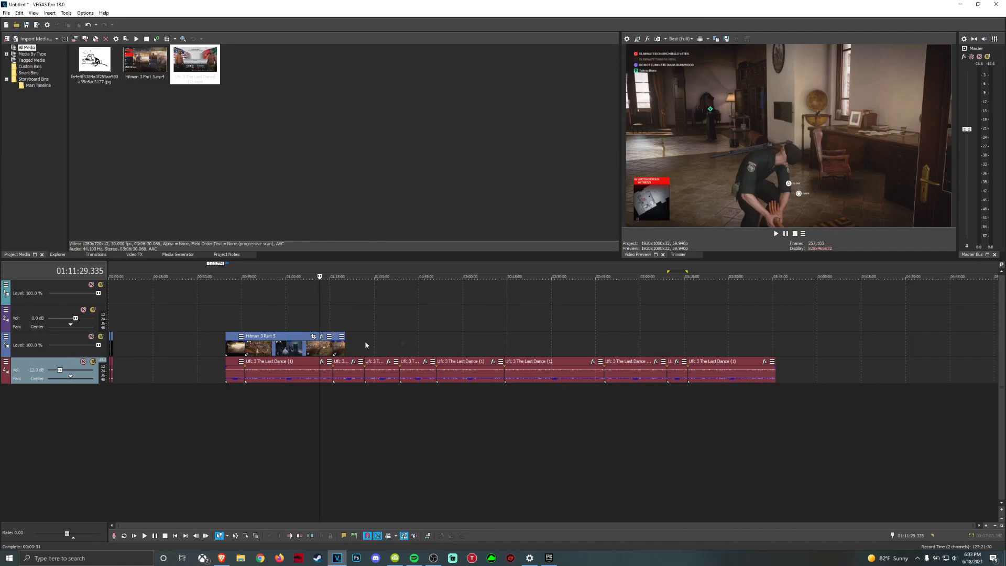
{"action": "key", "text": "space"}
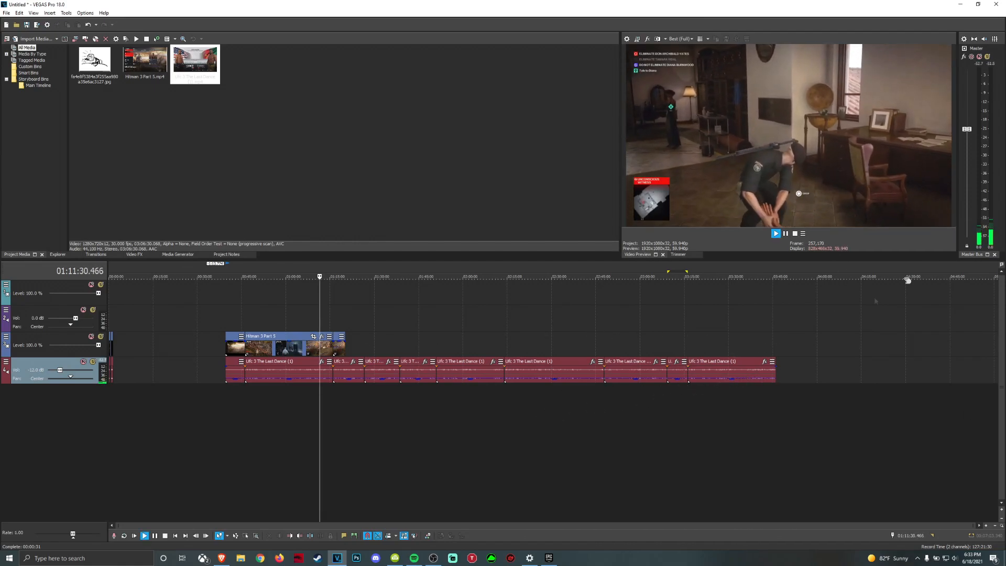
{"action": "left_click", "coordinate": [577, 397]}
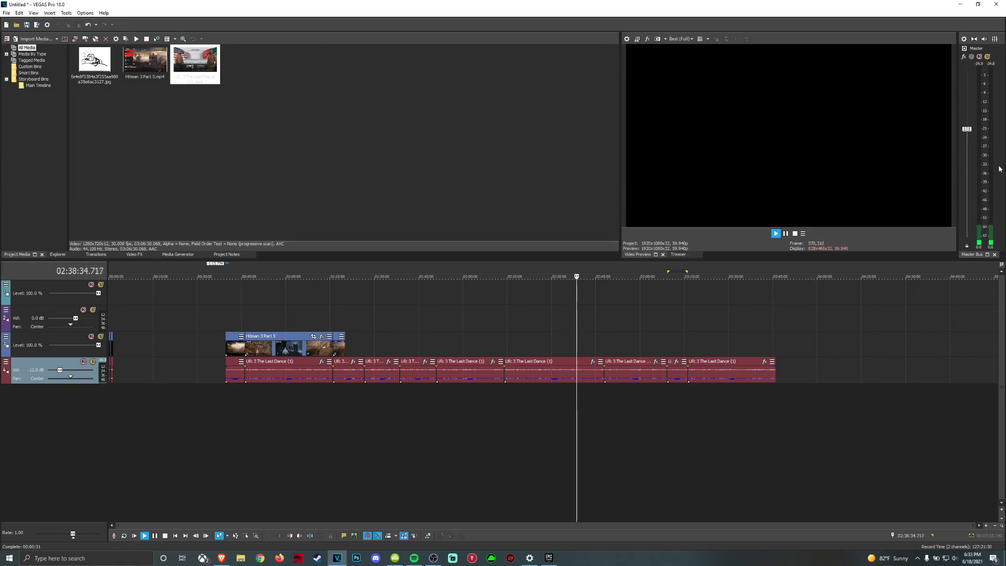
{"action": "key", "text": "space"}
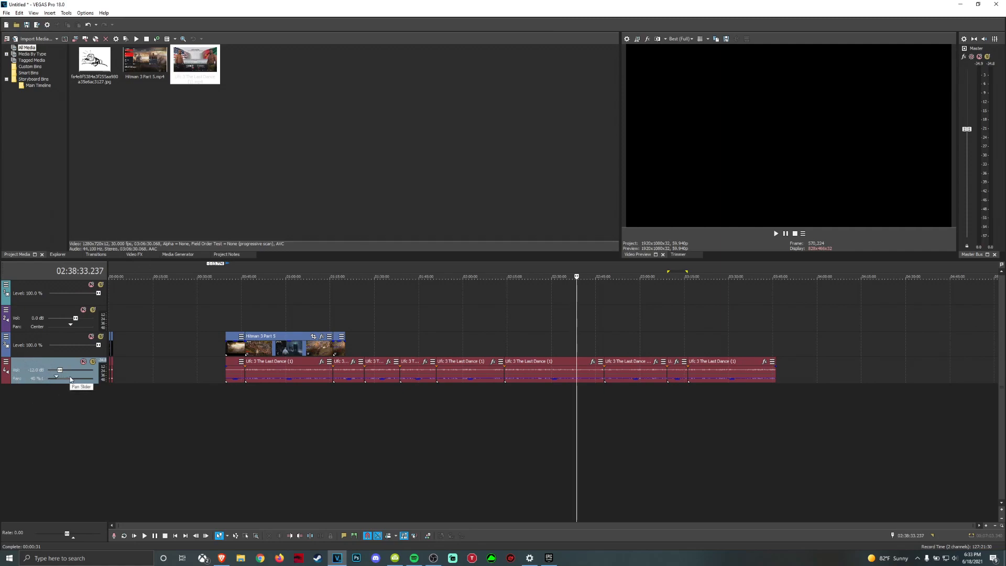
Pan the UFC audio track 100% to the left and play it briefly.
{"action": "left_click_drag", "start_coordinate": [57, 377], "coordinate": [48, 377]}
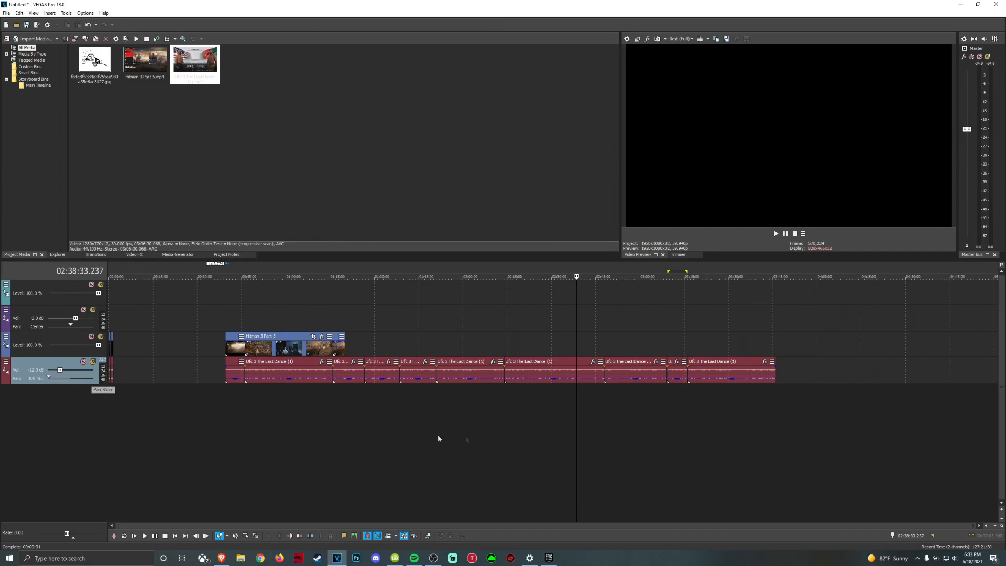
{"action": "key", "text": "space"}
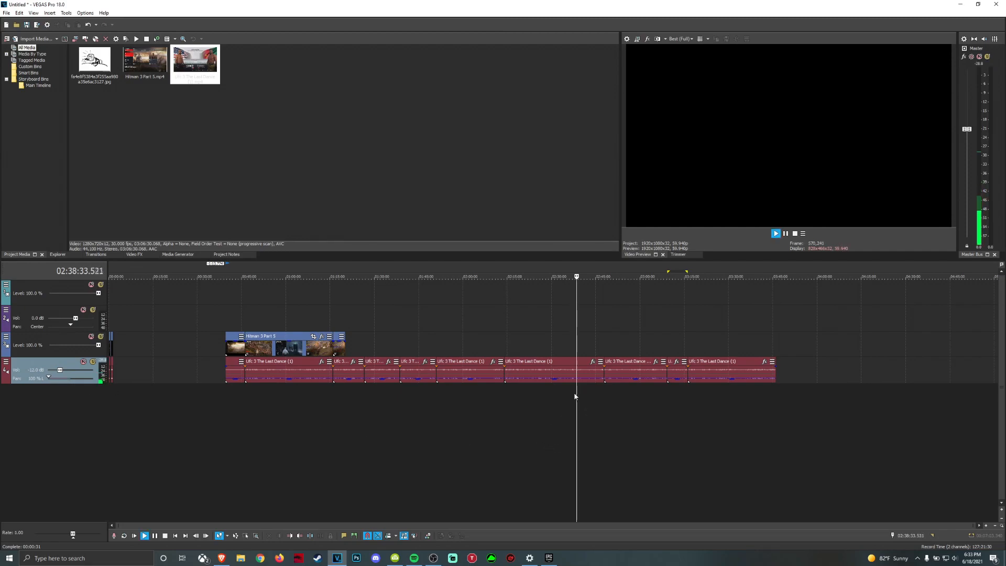
{"action": "key", "text": "space"}
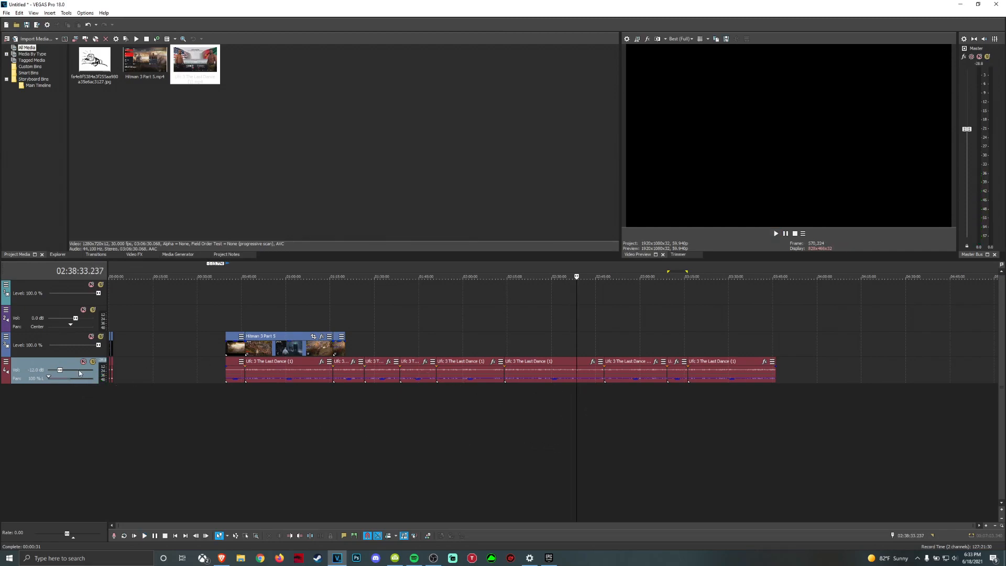
Return the UFC audio track's pan to Center after trying 40% right, and set its volume to -14.0 dB.
{"action": "left_click_drag", "start_coordinate": [47, 379], "coordinate": [56, 381]}
{"action": "double_click", "coordinate": [56, 381]}
{"action": "left_click_drag", "start_coordinate": [71, 377], "coordinate": [81, 378]}
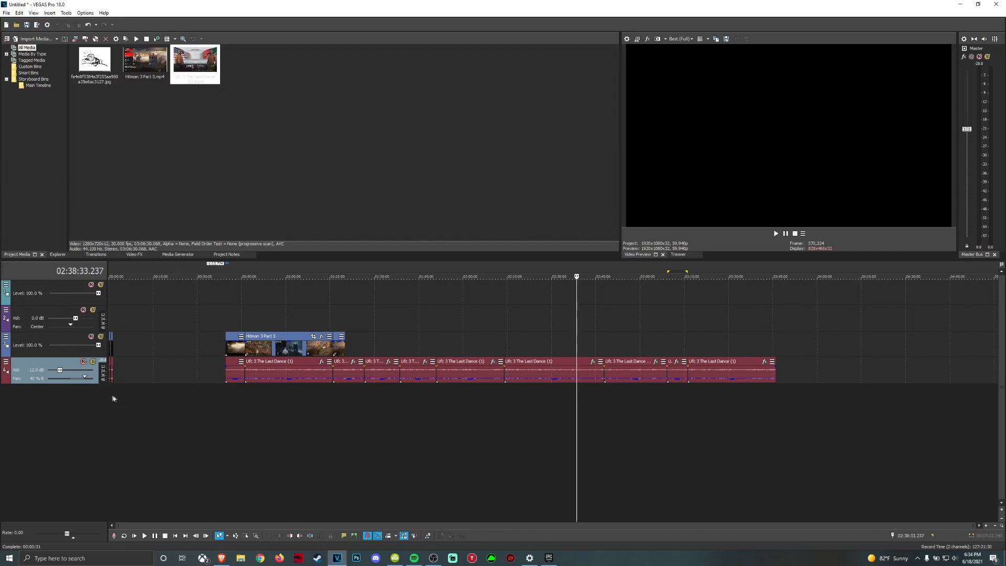
{"action": "left_click_drag", "start_coordinate": [84, 377], "coordinate": [74, 376]}
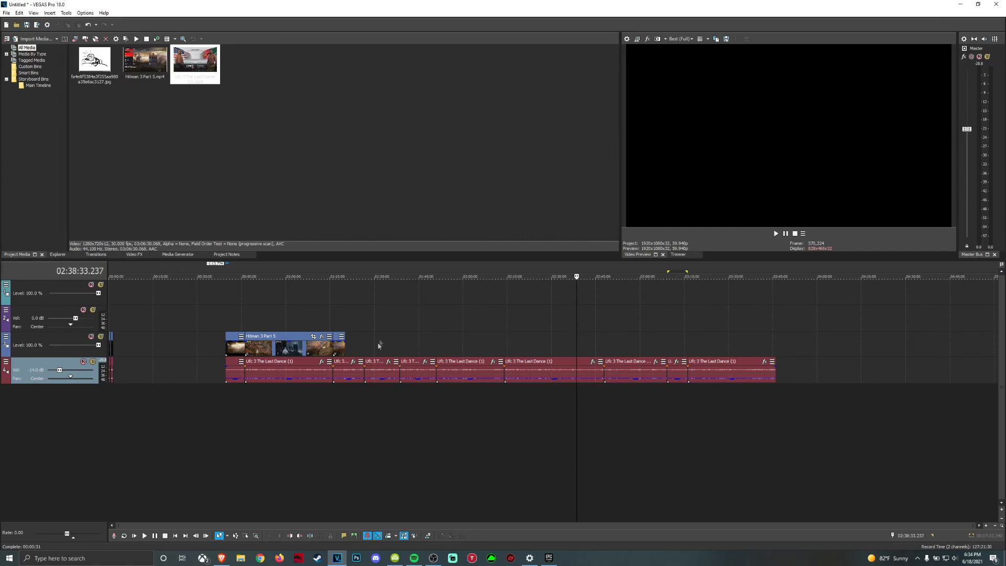
Move the last Hitman 3 Part 5 piece earlier so it overlaps the middle piece, and preview frames around the overlap.
{"action": "scroll", "coordinate": [218, 351], "scroll_direction": "up", "scroll_amount": 1}
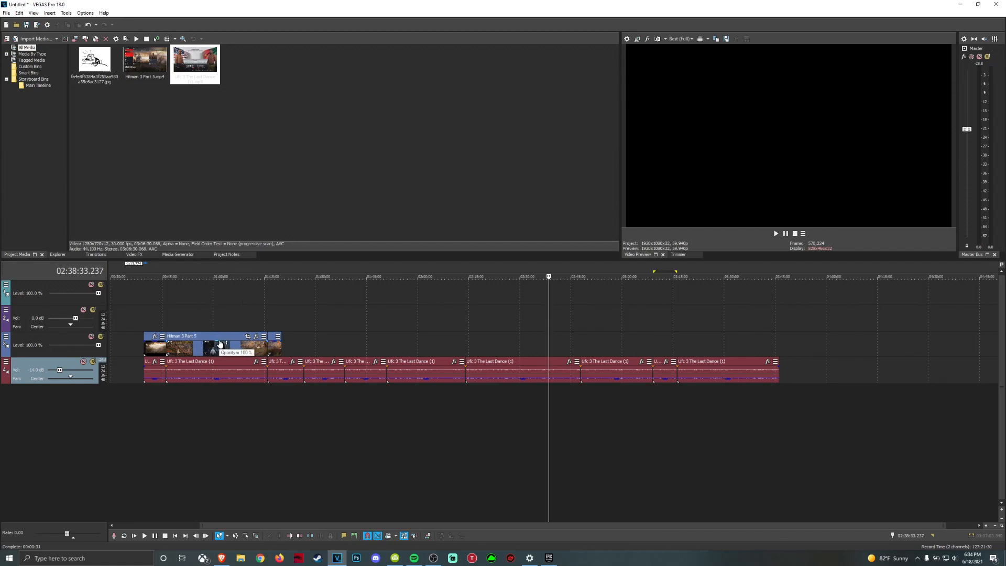
{"action": "left_click", "coordinate": [203, 407]}
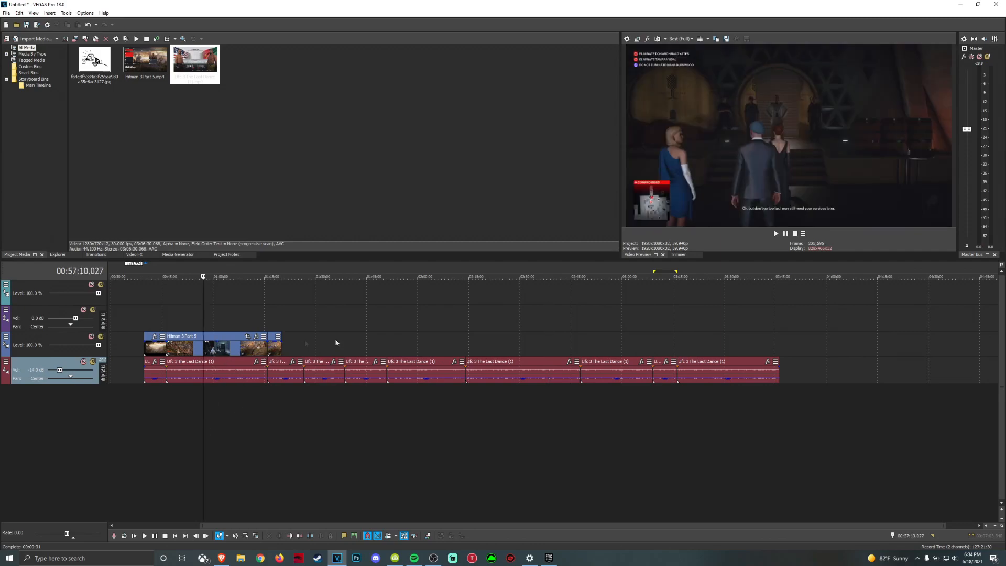
{"action": "scroll", "coordinate": [438, 396], "scroll_direction": "up", "scroll_amount": 2}
{"action": "scroll", "coordinate": [438, 396], "scroll_direction": "up", "scroll_amount": 2}
{"action": "mouse_move", "coordinate": [586, 342]}
{"action": "left_mouse_down"}
{"action": "mouse_move", "coordinate": [587, 359]}
{"action": "mouse_move", "coordinate": [587, 343]}
{"action": "left_mouse_up"}
{"action": "left_click_drag", "start_coordinate": [759, 345], "coordinate": [626, 343]}
{"action": "left_click", "coordinate": [627, 389]}
{"action": "left_click", "coordinate": [606, 395]}
{"action": "left_click", "coordinate": [617, 391]}
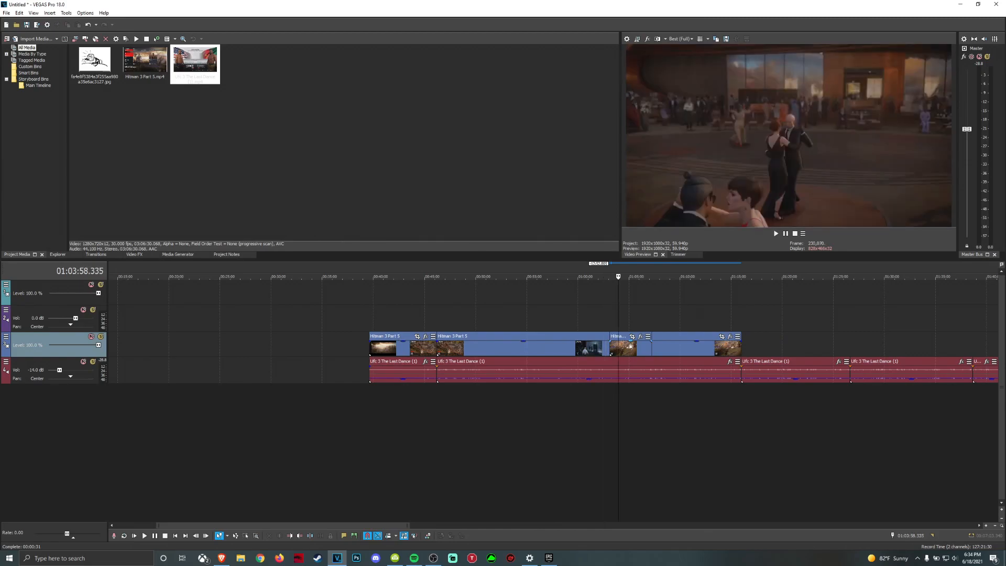
{"action": "left_click", "coordinate": [596, 400]}
{"action": "left_click", "coordinate": [617, 396]}
Move the overlapping Hitman 3 Part 5 piece later so only its start crossfades with the middle piece's end, and preview the blend.
{"action": "left_click", "coordinate": [633, 345]}
{"action": "left_click_drag", "start_coordinate": [632, 346], "coordinate": [739, 340]}
{"action": "left_click", "coordinate": [741, 427]}
{"action": "left_click", "coordinate": [733, 423]}
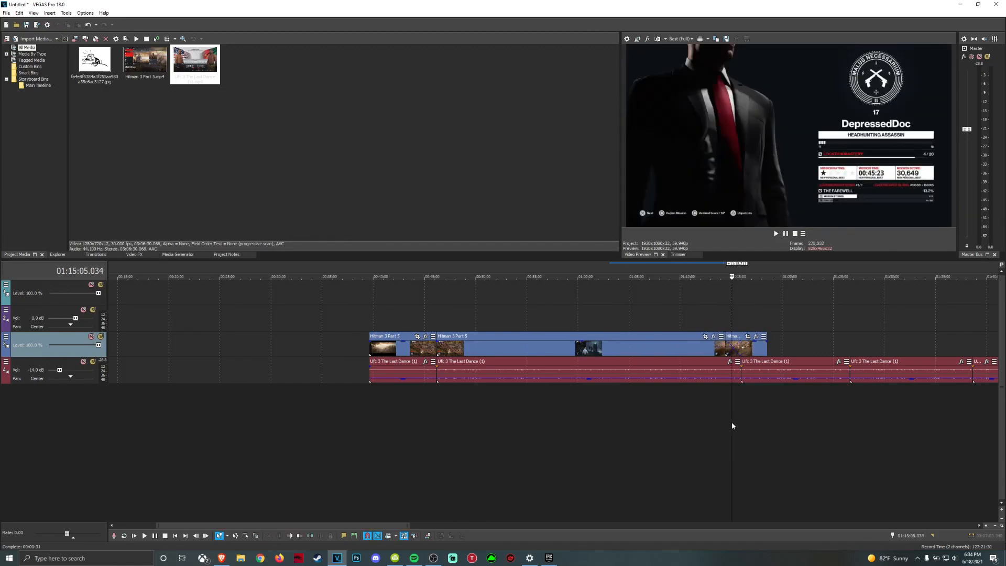
{"action": "scroll", "coordinate": [732, 414], "scroll_direction": "up", "scroll_amount": 5}
{"action": "scroll", "coordinate": [569, 299], "scroll_direction": "down", "scroll_amount": 4}
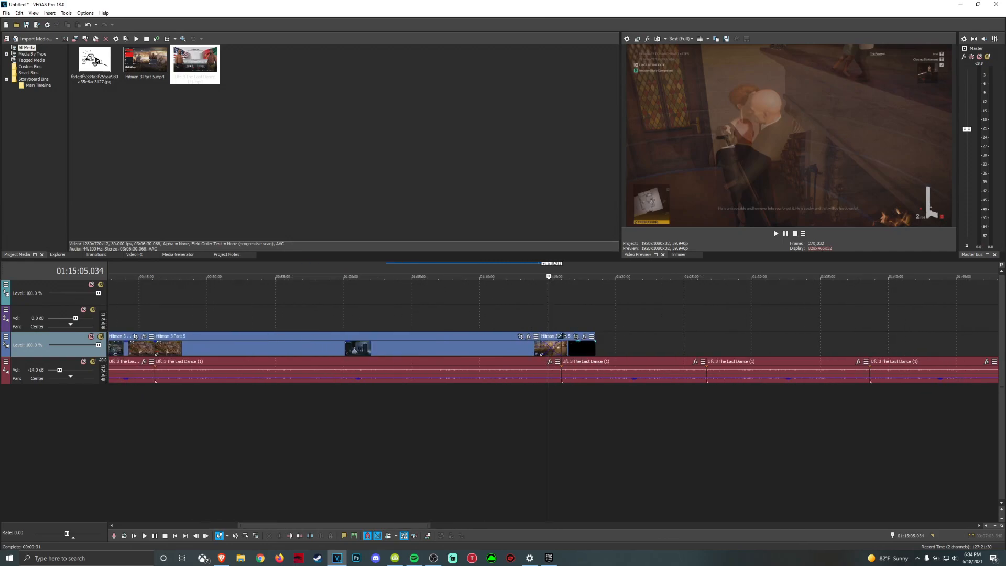
Move the last Hitman 3 Part 5 piece so it lies entirely within the middle piece, and preview frames around it.
{"action": "left_click_drag", "start_coordinate": [578, 347], "coordinate": [411, 344]}
{"action": "left_click", "coordinate": [376, 409]}
{"action": "left_click", "coordinate": [396, 404]}
{"action": "left_click", "coordinate": [388, 409]}
{"action": "scroll", "coordinate": [387, 409], "scroll_direction": "up", "scroll_amount": 5}
{"action": "left_click_drag", "start_coordinate": [610, 347], "coordinate": [608, 364]}
{"action": "left_click", "coordinate": [694, 406]}
{"action": "left_click", "coordinate": [552, 410]}
{"action": "left_click", "coordinate": [586, 396]}
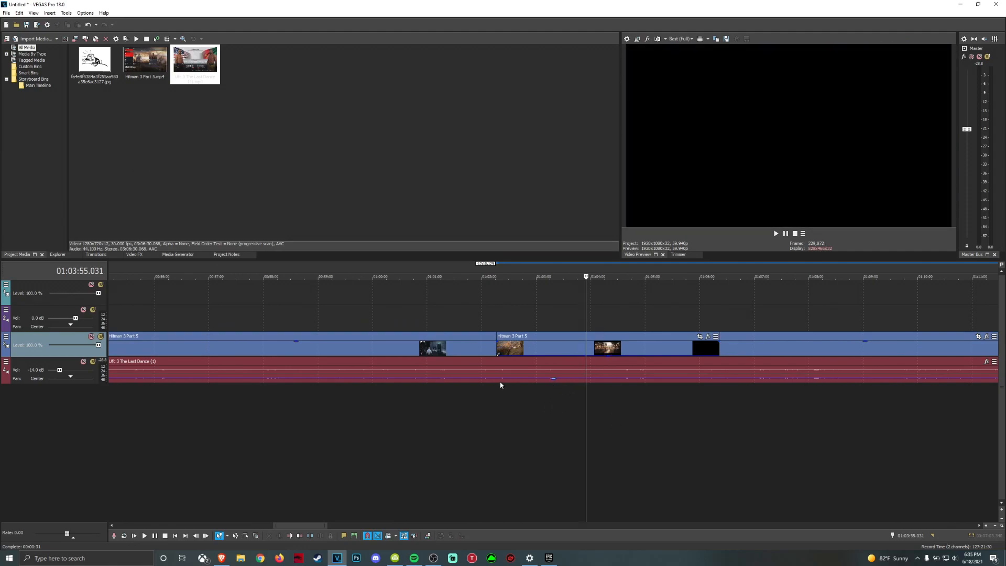
Move the last Hitman 3 Part 5 piece back out so it directly follows the middle piece.
{"action": "left_click", "coordinate": [612, 358]}
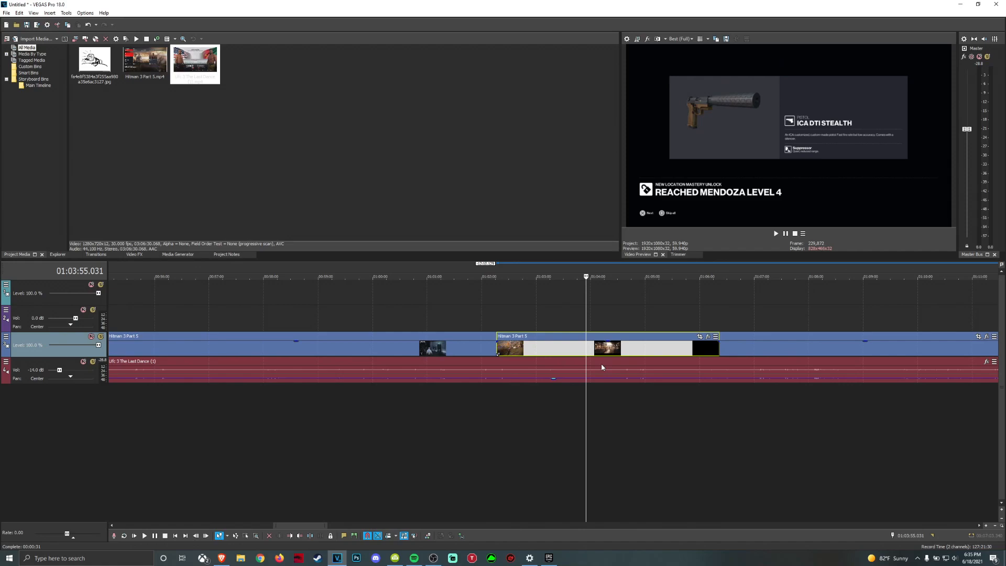
{"action": "scroll", "coordinate": [602, 426], "scroll_direction": "down", "scroll_amount": 7}
{"action": "scroll", "coordinate": [569, 420], "scroll_direction": "up", "scroll_amount": 8}
{"action": "scroll", "coordinate": [568, 420], "scroll_direction": "down", "scroll_amount": 4}
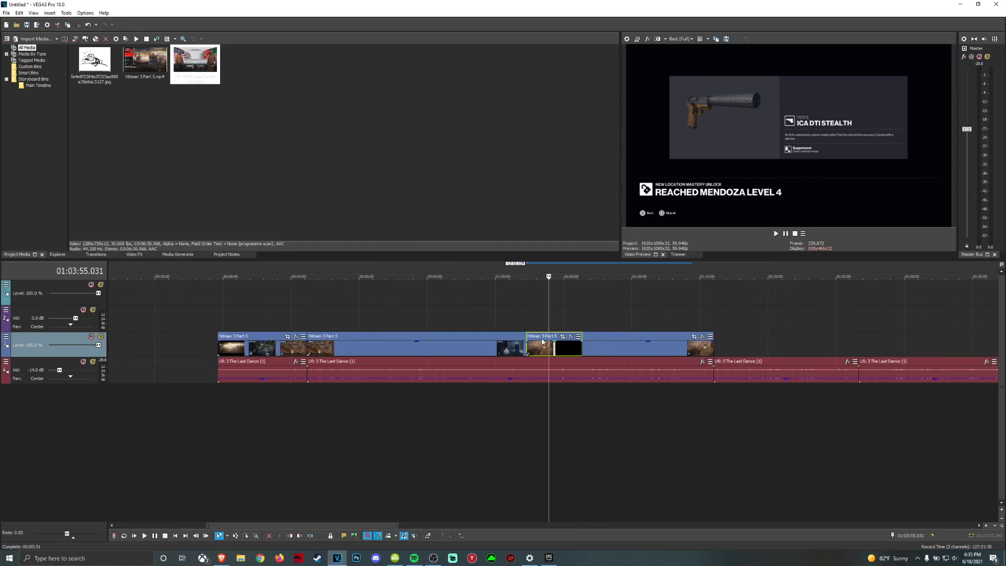
{"action": "left_click_drag", "start_coordinate": [541, 342], "coordinate": [655, 346]}
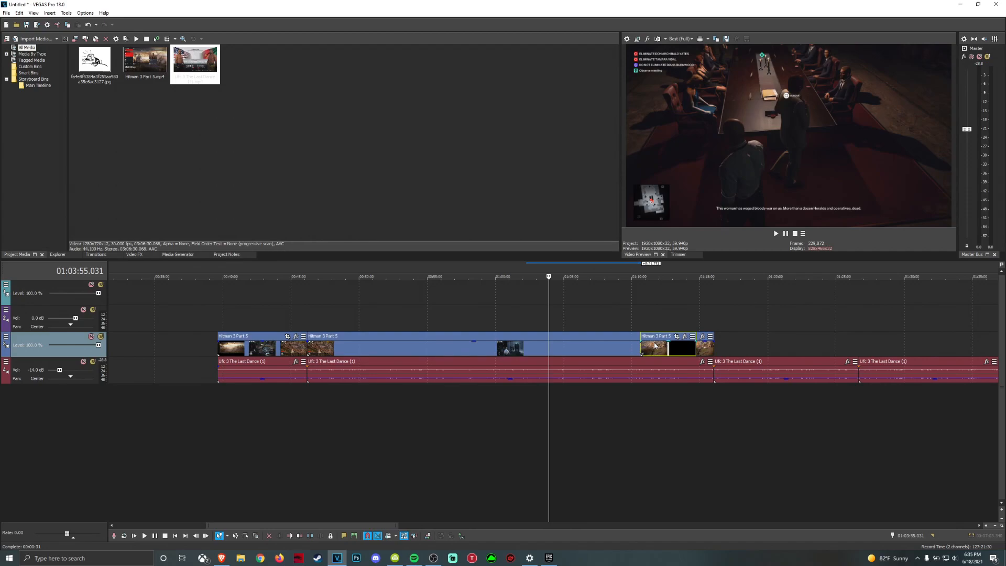
{"action": "left_click_drag", "start_coordinate": [655, 345], "coordinate": [726, 346]}
{"action": "scroll", "coordinate": [726, 347], "scroll_direction": "up", "scroll_amount": 1}
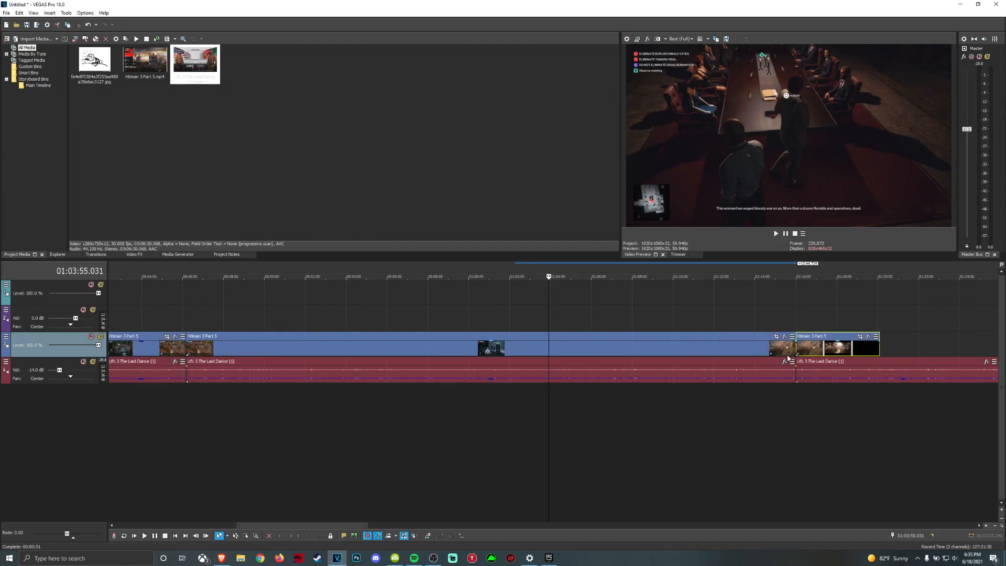
Overlap the last Hitman 3 Part 5 piece's start with the middle piece's end, and preview frames of the crossfade.
{"action": "left_click_drag", "start_coordinate": [807, 352], "coordinate": [783, 353]}
{"action": "left_click", "coordinate": [774, 421]}
{"action": "left_click", "coordinate": [783, 421]}
{"action": "scroll", "coordinate": [784, 415], "scroll_direction": "up", "scroll_amount": 4}
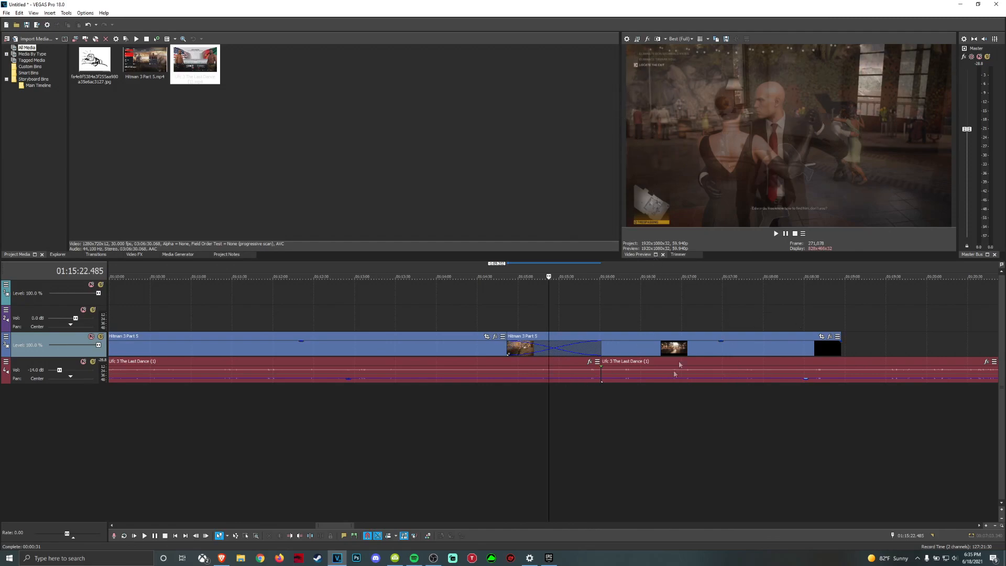
{"action": "left_click", "coordinate": [490, 422]}
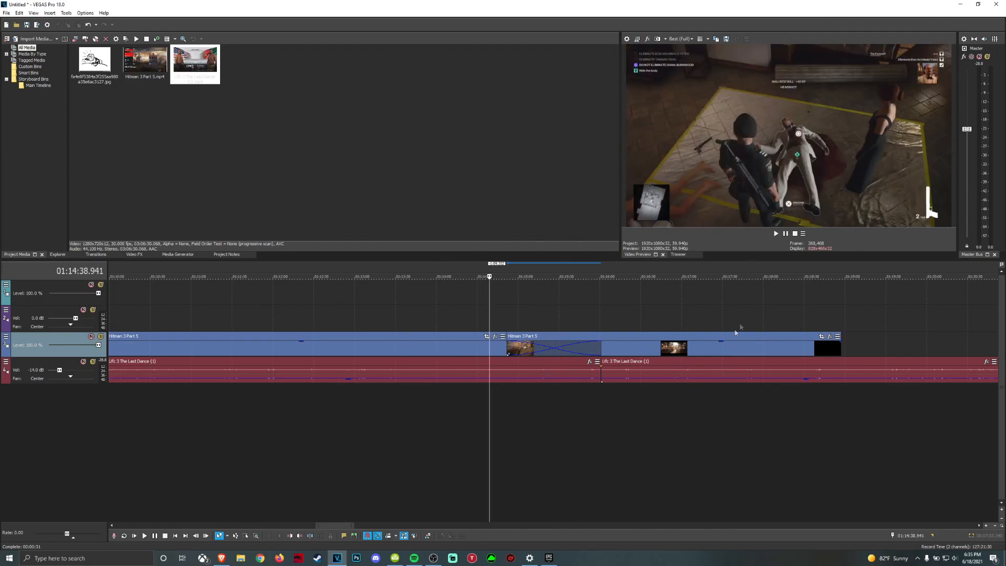
Move the last Hitman 3 Part 5 piece earlier so nearly its whole length crossfades with the middle piece.
{"action": "left_click_drag", "start_coordinate": [657, 346], "coordinate": [415, 337]}
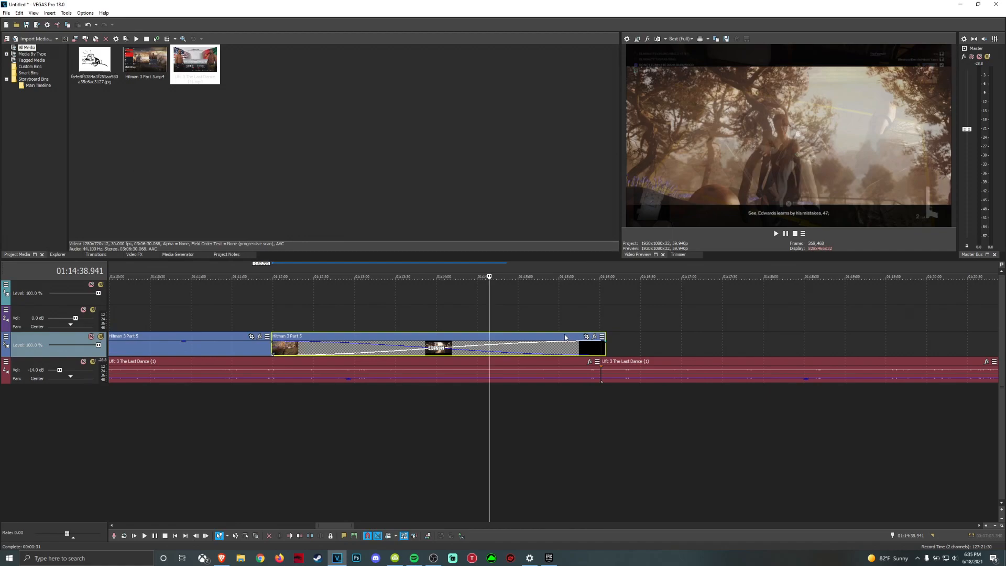
{"action": "left_click_drag", "start_coordinate": [568, 338], "coordinate": [563, 338]}
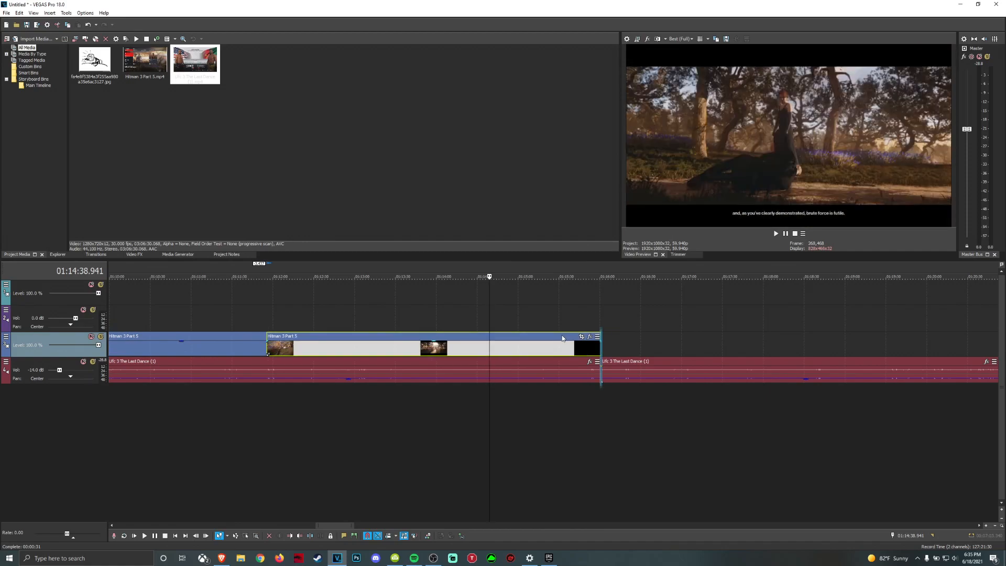
{"action": "left_click_drag", "start_coordinate": [563, 338], "coordinate": [568, 338]}
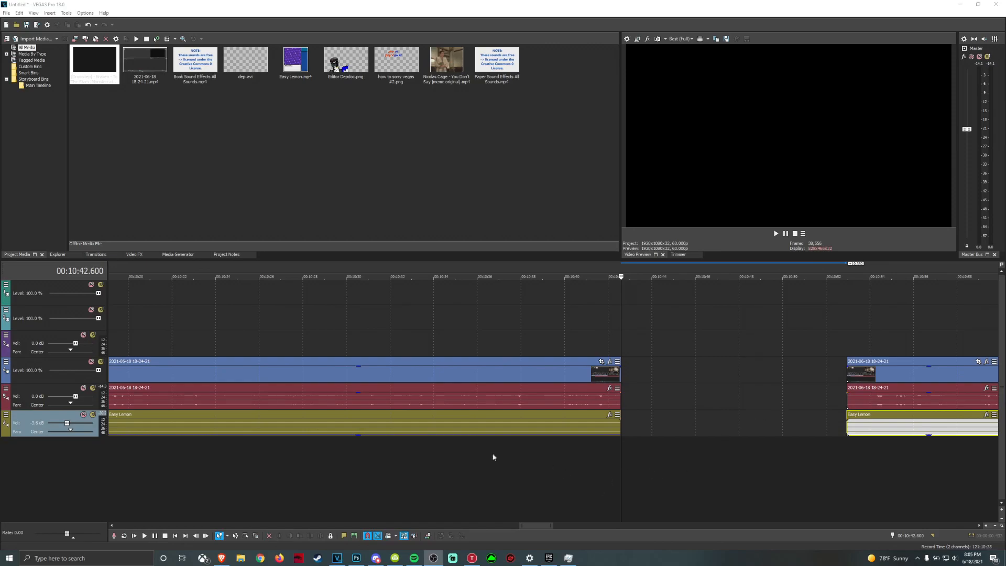
Place the Braken - To The Stars clip above the recording near 00:10:31 and trim its end to the recording segment's end.
{"action": "scroll", "coordinate": [495, 456], "scroll_direction": "down", "scroll_amount": 3}
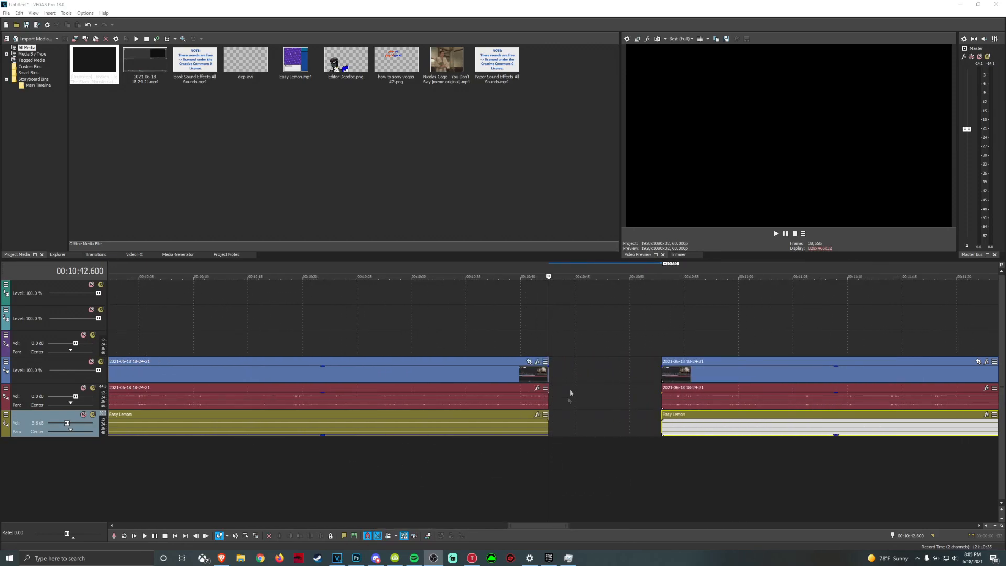
{"action": "left_click", "coordinate": [428, 461]}
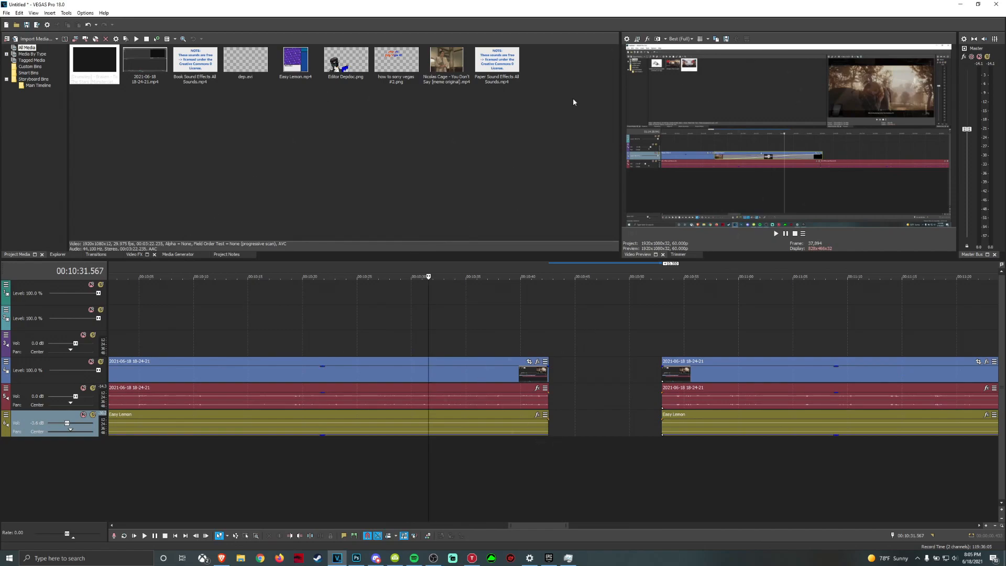
{"action": "left_click_drag", "start_coordinate": [94, 79], "coordinate": [417, 335]}
{"action": "scroll", "coordinate": [569, 325], "scroll_direction": "down", "scroll_amount": 8}
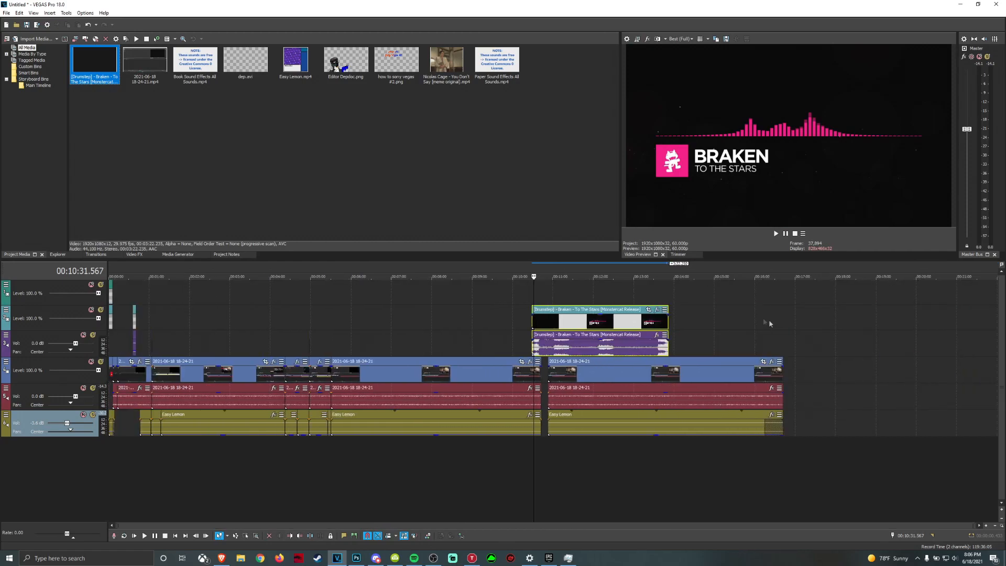
{"action": "scroll", "coordinate": [768, 325], "scroll_direction": "up", "scroll_amount": 1}
{"action": "left_click_drag", "start_coordinate": [732, 332], "coordinate": [562, 331]}
Lower the Braken video event's opacity so the recording shows through, and shift the clip slightly along the timeline.
{"action": "scroll", "coordinate": [594, 344], "scroll_direction": "up", "scroll_amount": 4}
{"action": "scroll", "coordinate": [595, 344], "scroll_direction": "up", "scroll_amount": 5}
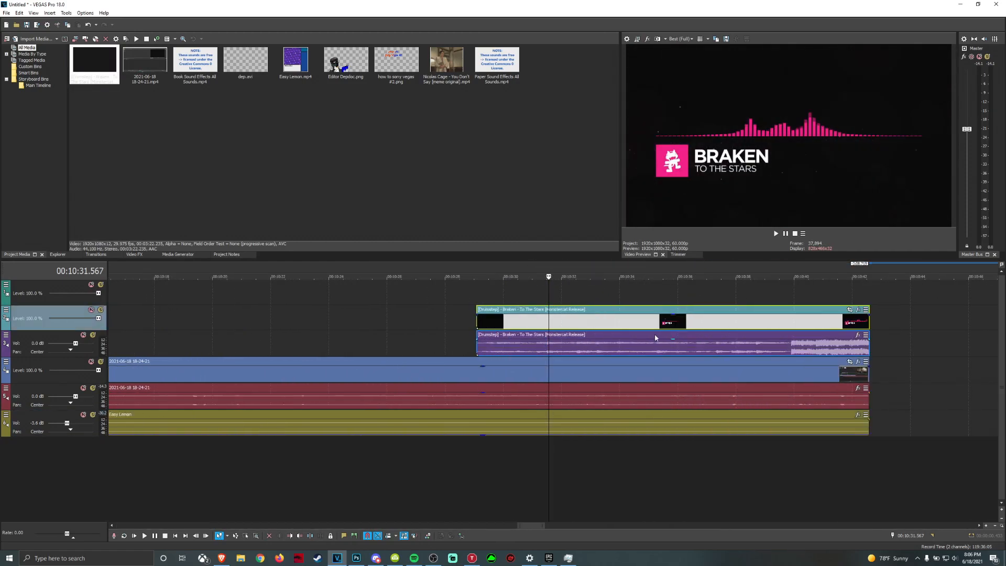
{"action": "left_click_drag", "start_coordinate": [728, 317], "coordinate": [718, 326]}
{"action": "scroll", "coordinate": [575, 337], "scroll_direction": "down", "scroll_amount": 5}
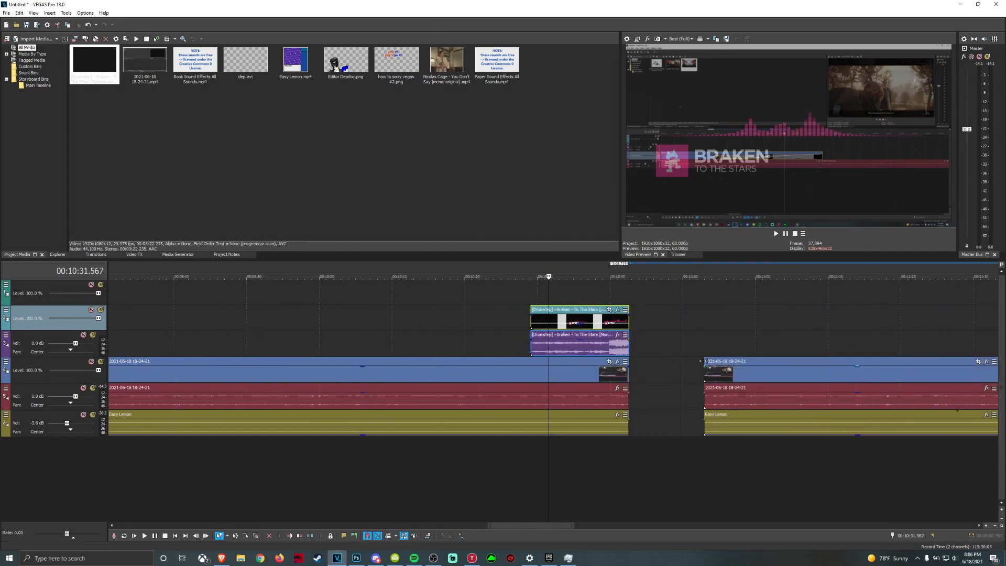
{"action": "scroll", "coordinate": [590, 333], "scroll_direction": "up", "scroll_amount": 2}
{"action": "left_click_drag", "start_coordinate": [579, 322], "coordinate": [632, 312]}
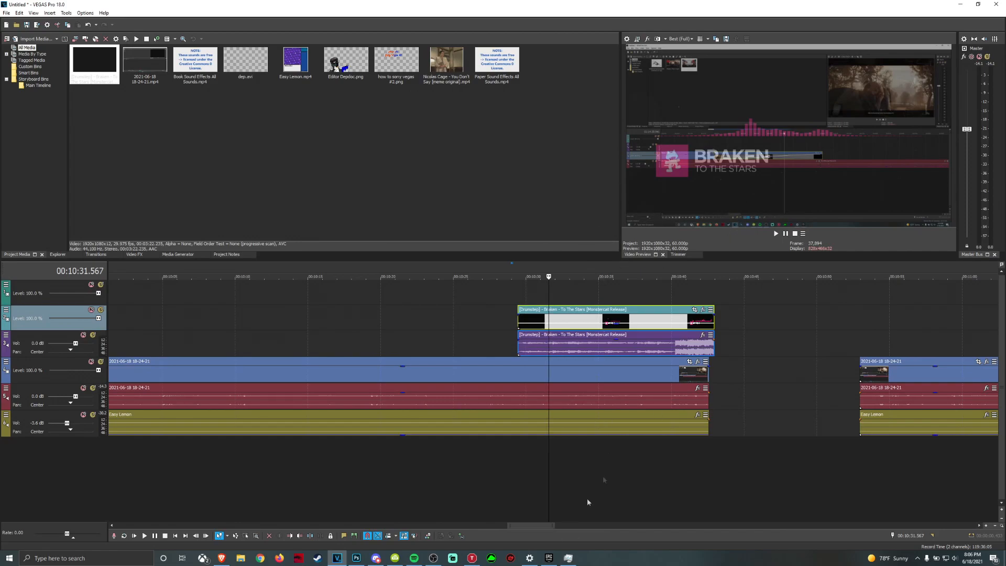
Try placing the Braken video event on the recording's own video track, and undo the move.
{"action": "left_click_drag", "start_coordinate": [580, 300], "coordinate": [577, 372]}
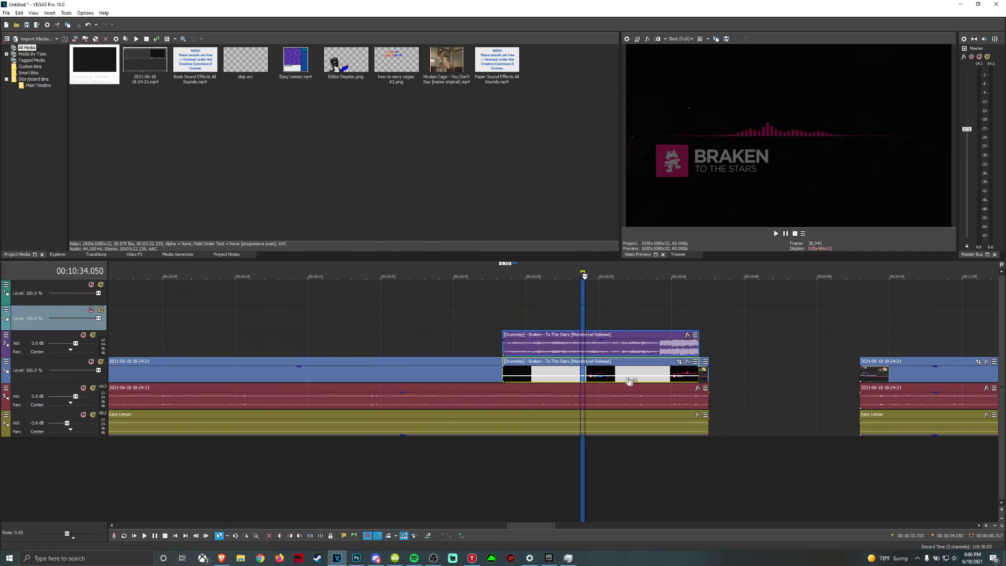
{"action": "key", "text": "ctrl+z"}
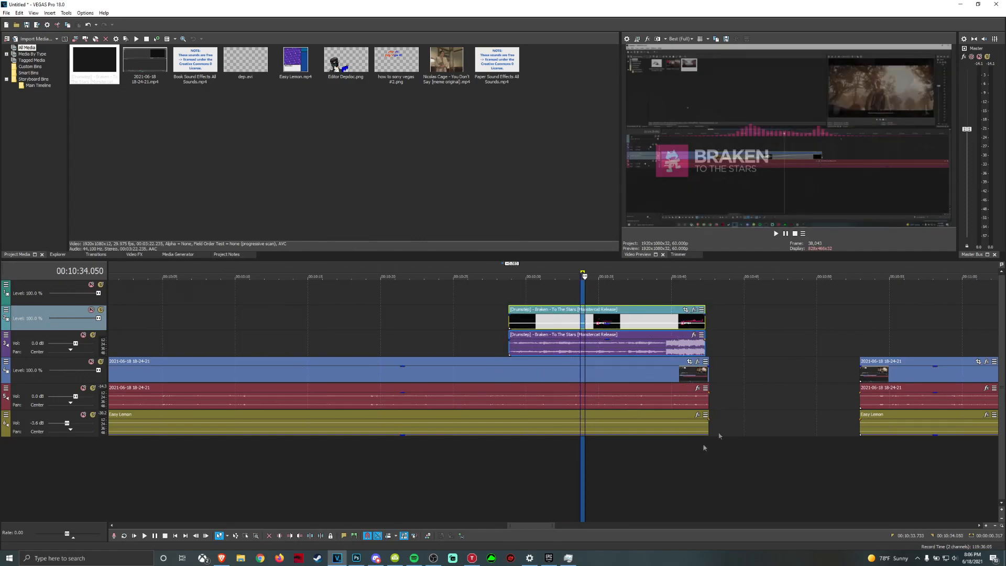
{"action": "left_click", "coordinate": [548, 460]}
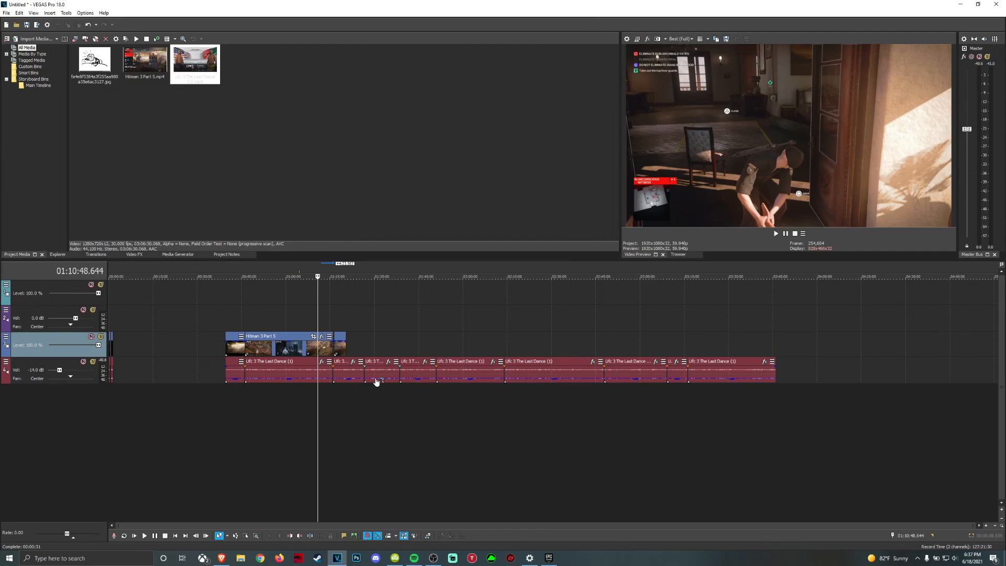
Add a marker at 00:42:50.401, within the first long Hitman 3 Part 5 piece.
{"action": "scroll", "coordinate": [489, 435], "scroll_direction": "up", "scroll_amount": 6}
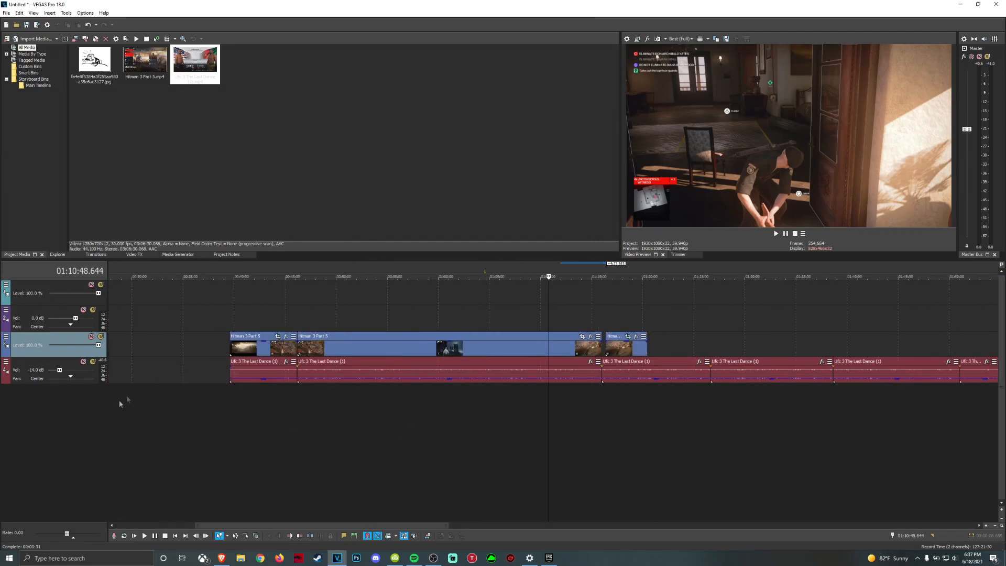
{"action": "scroll", "coordinate": [381, 404], "scroll_direction": "down", "scroll_amount": 6}
{"action": "scroll", "coordinate": [378, 408], "scroll_direction": "up", "scroll_amount": 4}
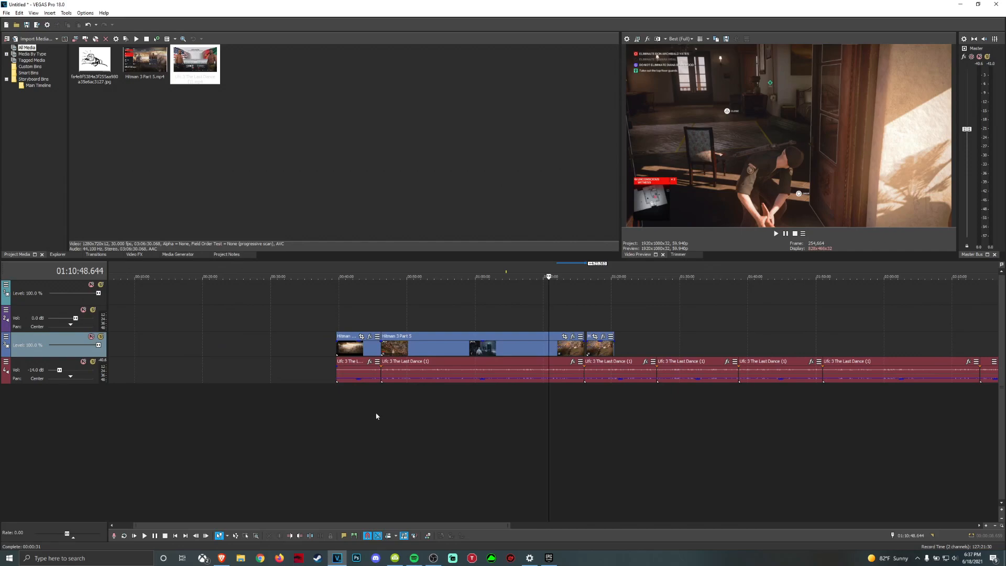
{"action": "scroll", "coordinate": [371, 411], "scroll_direction": "up", "scroll_amount": 2}
{"action": "scroll", "coordinate": [587, 414], "scroll_direction": "down", "scroll_amount": 6}
{"action": "scroll", "coordinate": [477, 427], "scroll_direction": "up", "scroll_amount": 4}
{"action": "left_click", "coordinate": [337, 400]}
{"action": "left_click", "coordinate": [358, 395]}
{"action": "key", "text": "m"}
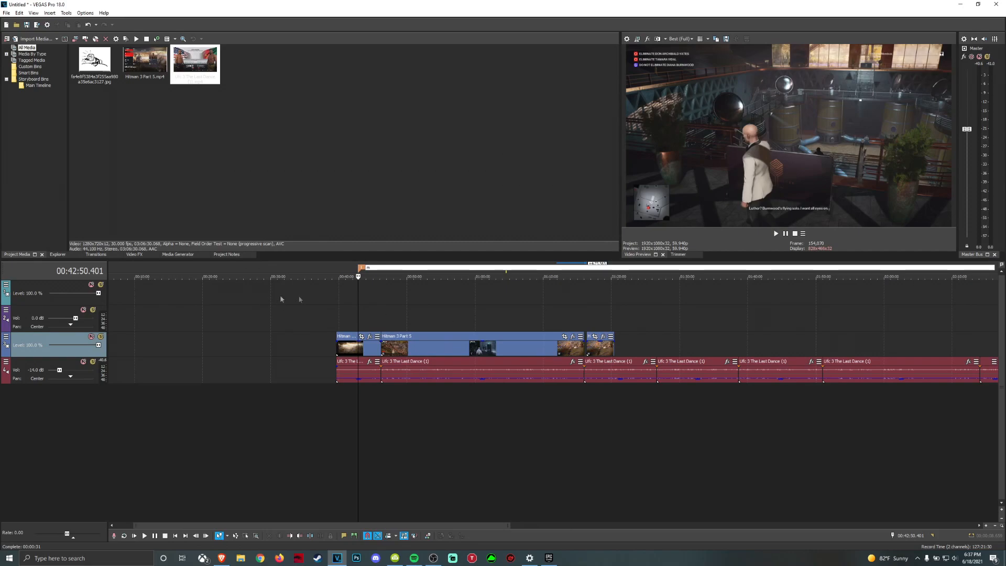
Delete the marker from the timeline.
{"action": "scroll", "coordinate": [363, 269], "scroll_direction": "down", "scroll_amount": 1}
{"action": "right_click", "coordinate": [334, 266]}
{"action": "right_click", "coordinate": [333, 268]}
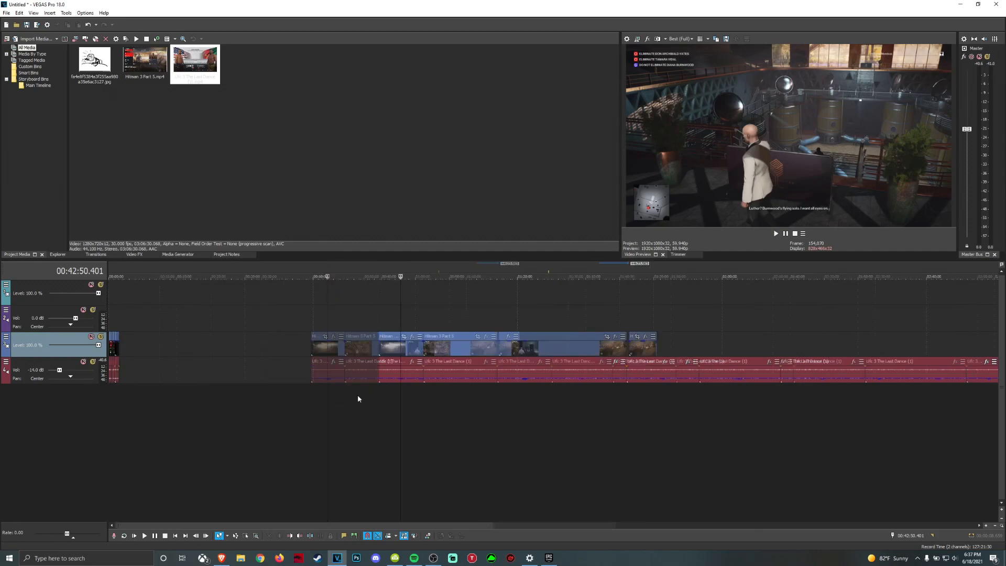
{"action": "scroll", "coordinate": [358, 399], "scroll_direction": "up", "scroll_amount": 3}
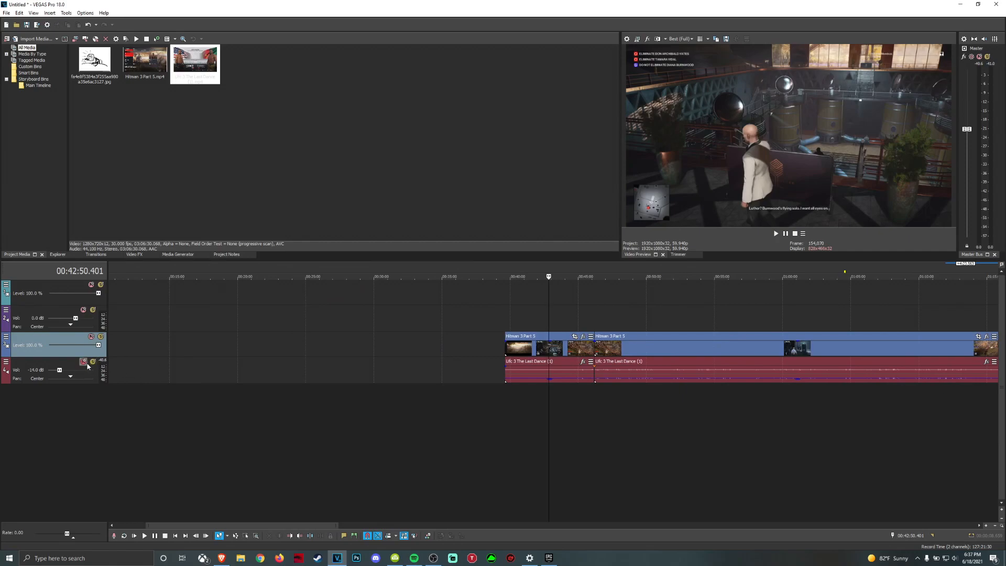
{"action": "scroll", "coordinate": [438, 376], "scroll_direction": "down", "scroll_amount": 3}
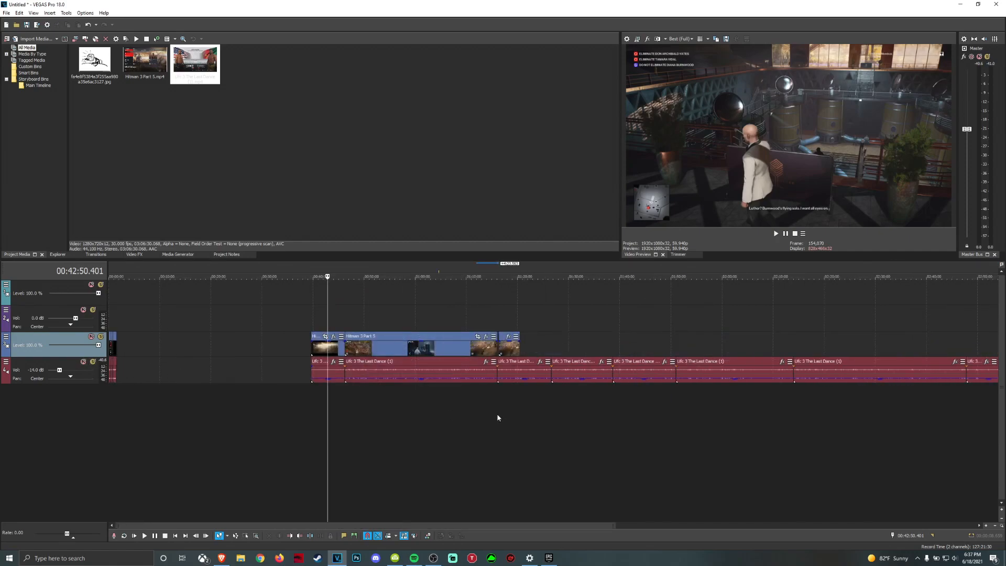
Toggle the Hitman 3 Part 5 video track's mute on and off twice.
{"action": "key", "text": "z"}
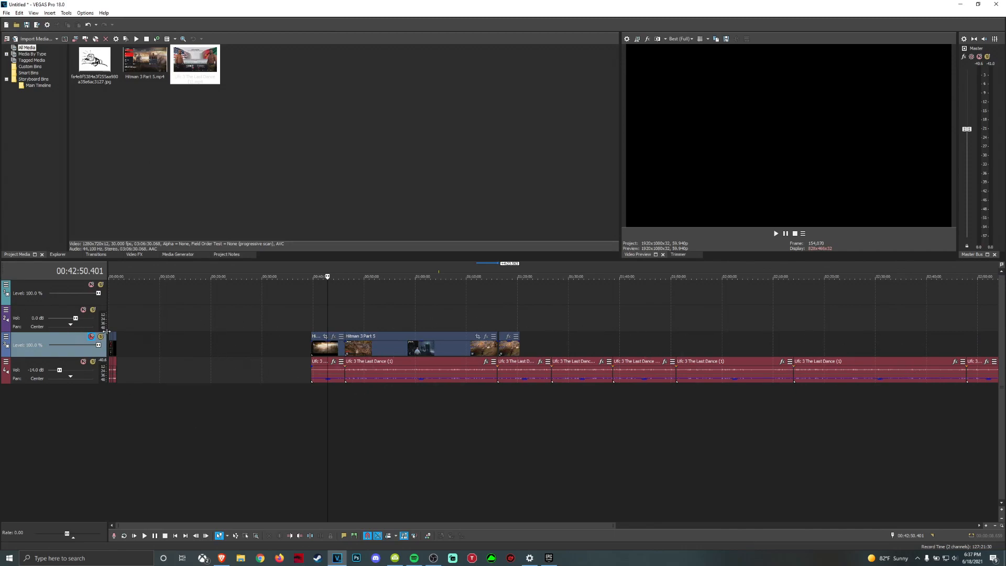
{"action": "key", "text": "z"}
{"action": "key", "text": "z"}
{"action": "key", "text": "z"}
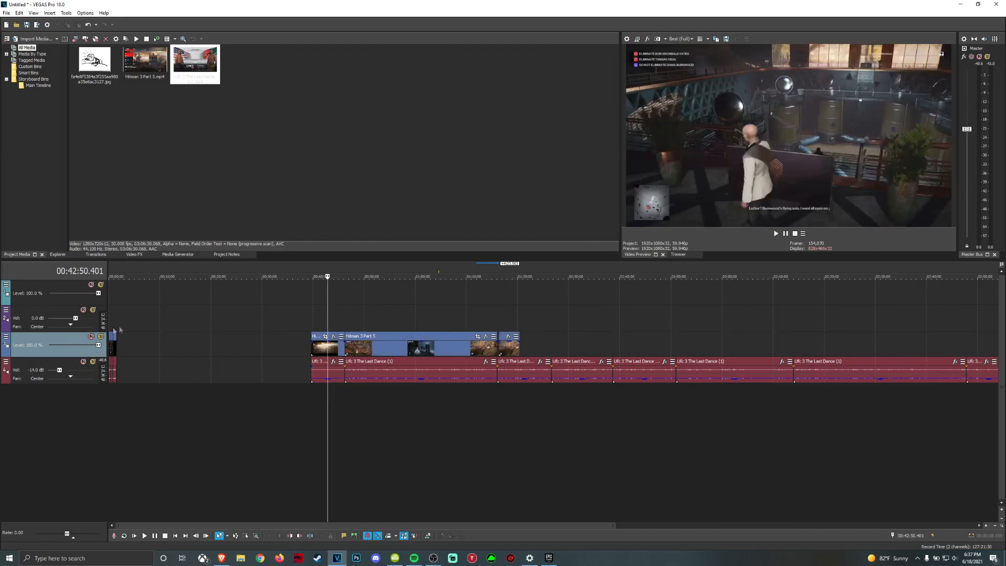
Mute the UFC audio track, start and stop playback briefly, and unmute the track.
{"action": "left_click", "coordinate": [83, 361]}
{"action": "key", "text": "space"}
{"action": "key", "text": "space"}
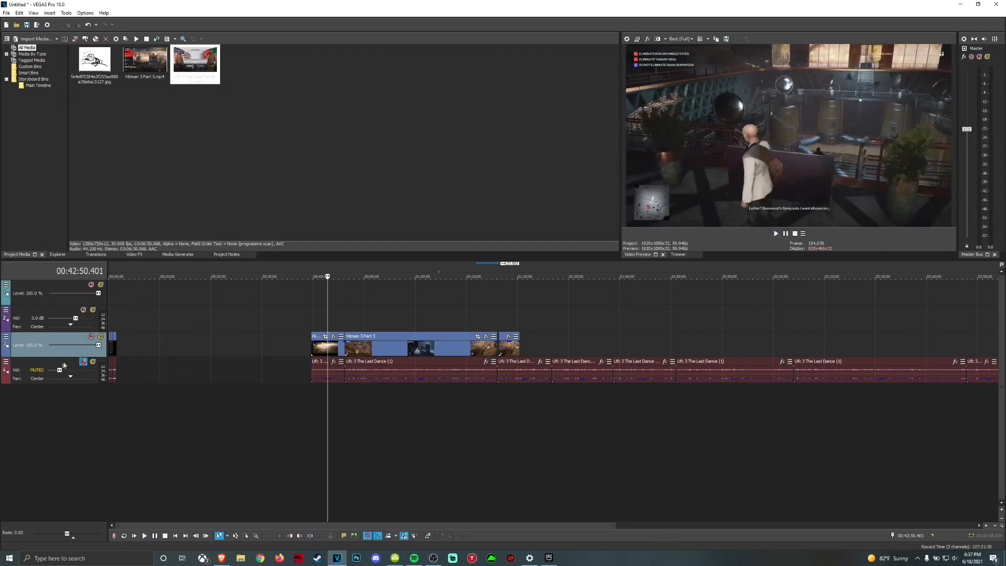
{"action": "left_click", "coordinate": [84, 362]}
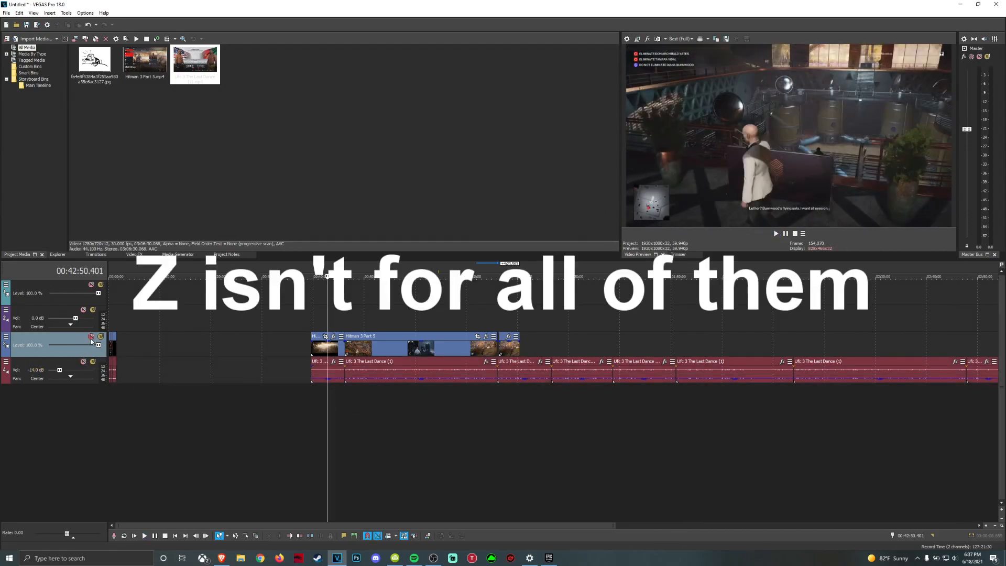
Mute the Hitman 3 Part 5 video track once and unmute it again.
{"action": "left_click", "coordinate": [91, 337]}
{"action": "scroll", "coordinate": [657, 360], "scroll_direction": "down", "scroll_amount": 3}
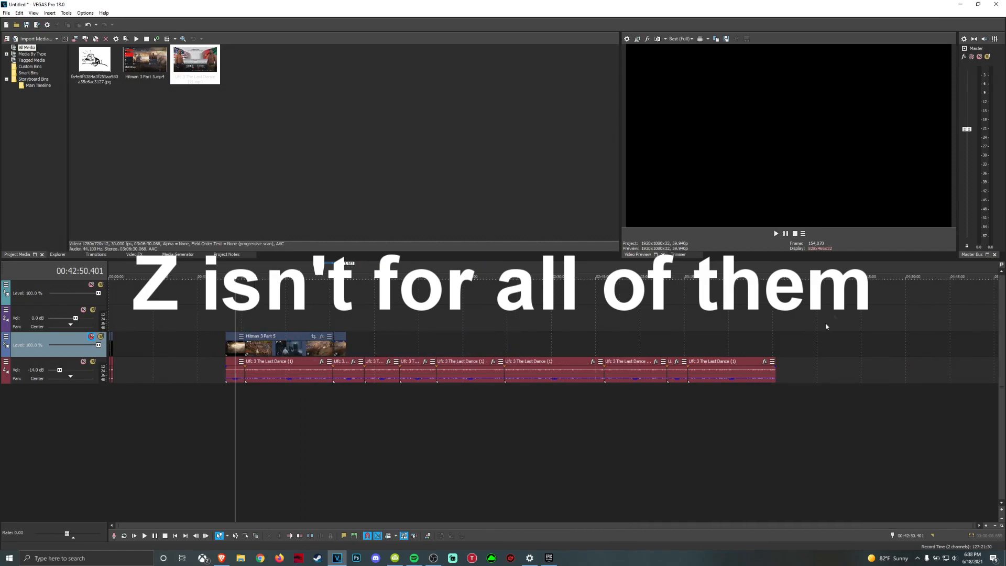
{"action": "left_click", "coordinate": [91, 337]}
{"action": "scroll", "coordinate": [530, 406], "scroll_direction": "up", "scroll_amount": 3}
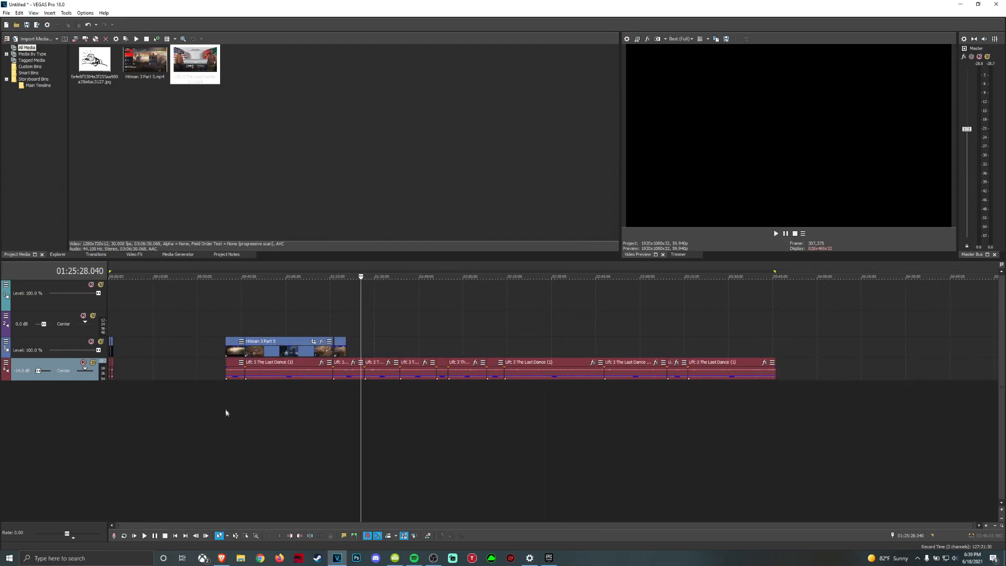
Add a fade-in about two minutes long to the start of the Hitman 3 Part 5 piece near 00:39:30.
{"action": "left_click", "coordinate": [226, 413]}
{"action": "scroll", "coordinate": [671, 408], "scroll_direction": "up", "scroll_amount": 10}
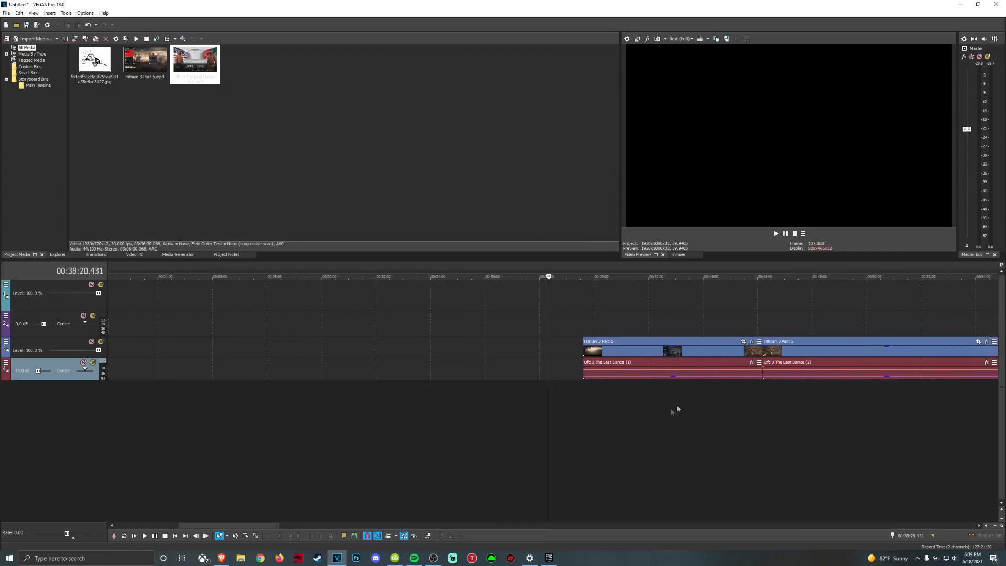
{"action": "scroll", "coordinate": [755, 363], "scroll_direction": "down", "scroll_amount": 4}
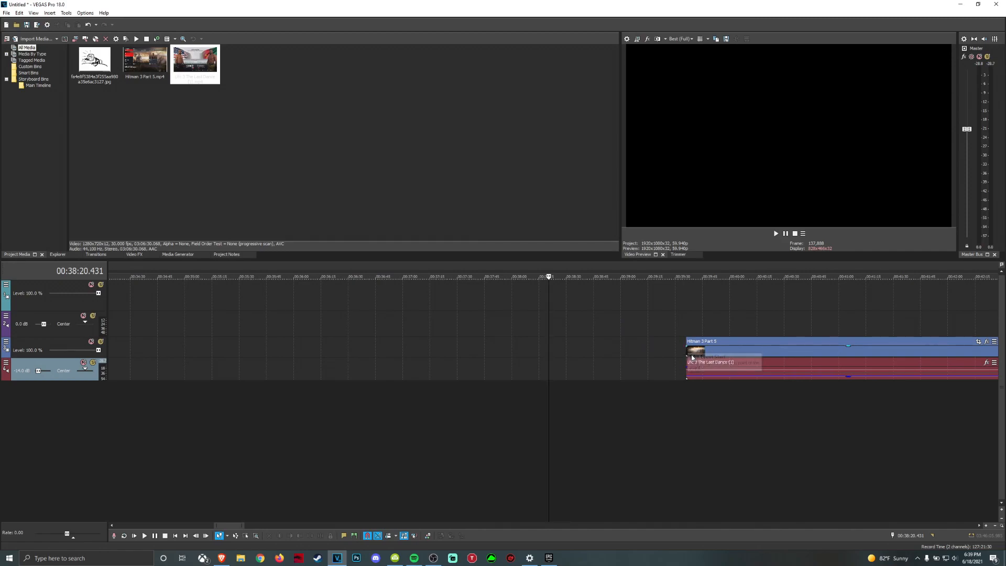
{"action": "mouse_move", "coordinate": [684, 347]}
{"action": "left_mouse_down"}
{"action": "mouse_move", "coordinate": [757, 353]}
{"action": "mouse_move", "coordinate": [687, 352]}
{"action": "left_mouse_up"}
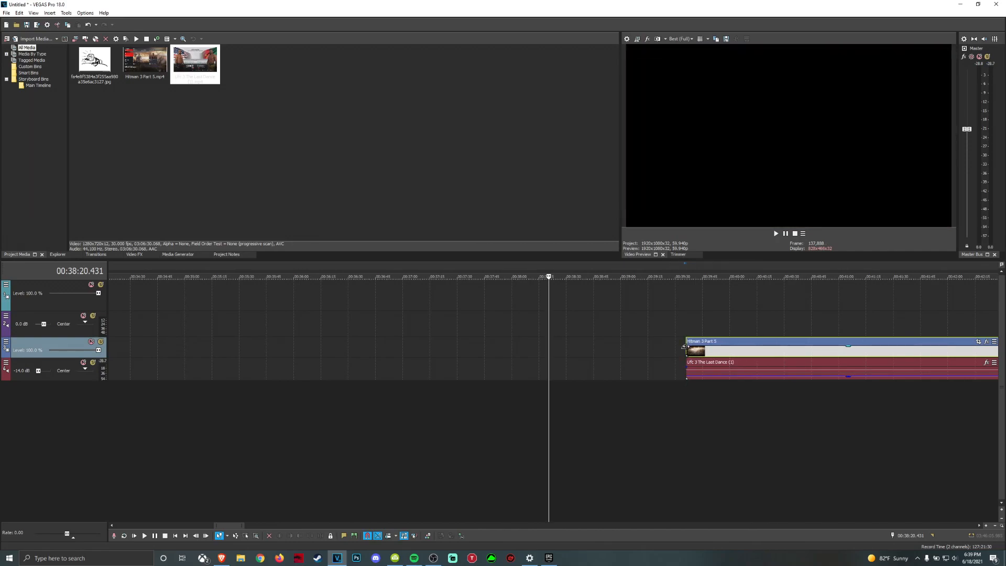
{"action": "left_click_drag", "start_coordinate": [687, 339], "coordinate": [901, 359]}
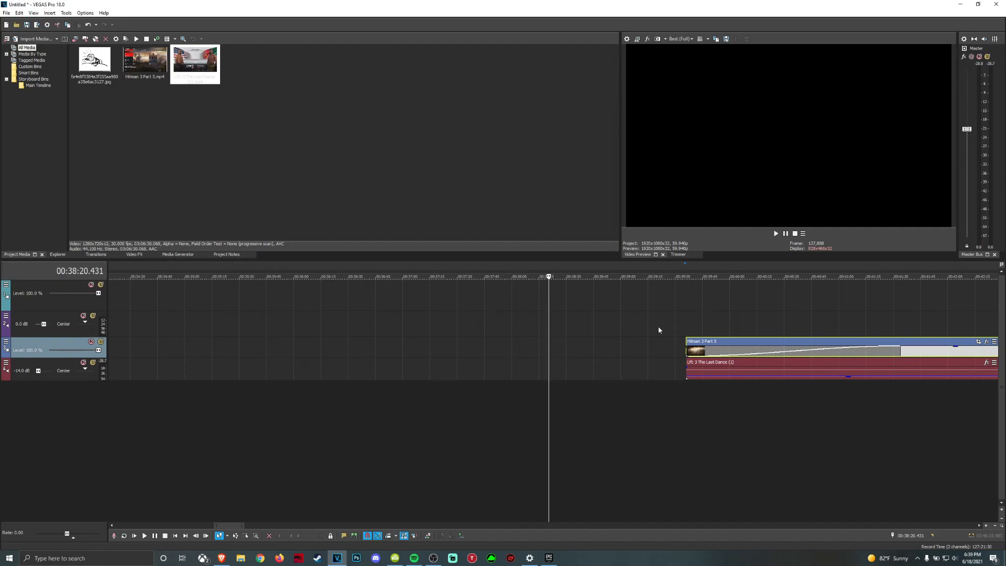
Start playback from the beginning of the Hitman 3 Part 5 piece near 00:39:36 to preview its fade-in.
{"action": "scroll", "coordinate": [658, 331], "scroll_direction": "down", "scroll_amount": 5}
{"action": "scroll", "coordinate": [662, 347], "scroll_direction": "up", "scroll_amount": 5}
{"action": "left_click", "coordinate": [686, 388]}
{"action": "key", "text": "space"}
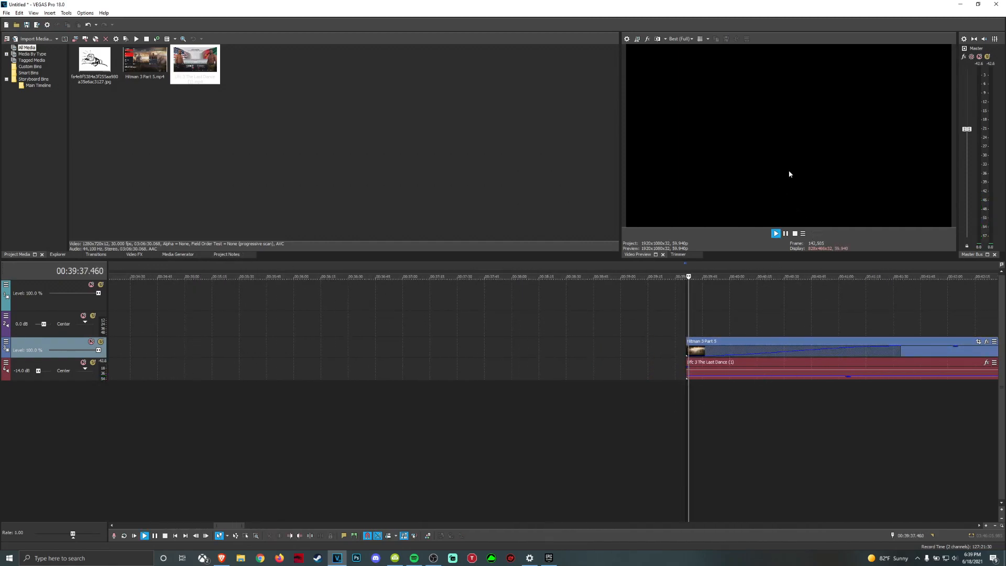
Shorten the Hitman 3 Part 5 piece's fade-in to about 2 seconds and play it from the piece's start.
{"action": "left_click_drag", "start_coordinate": [903, 355], "coordinate": [717, 361]}
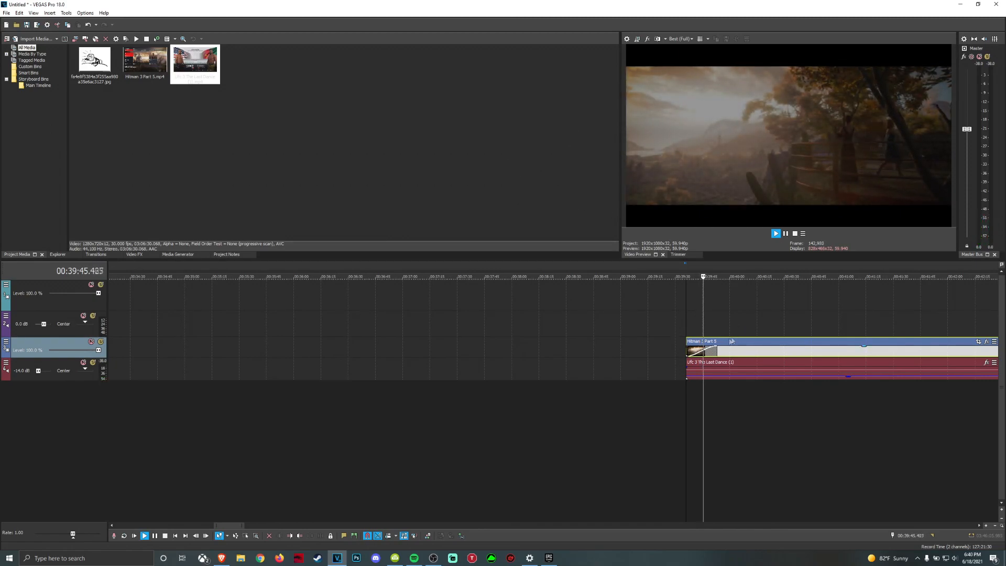
{"action": "scroll", "coordinate": [691, 346], "scroll_direction": "down", "scroll_amount": 2}
{"action": "scroll", "coordinate": [690, 386], "scroll_direction": "up", "scroll_amount": 3}
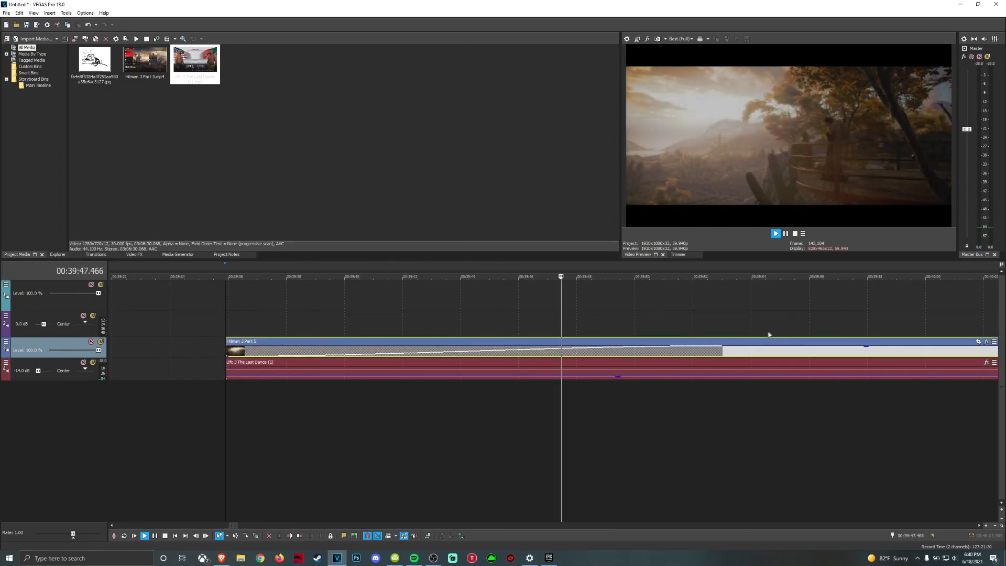
{"action": "left_click_drag", "start_coordinate": [722, 351], "coordinate": [292, 351]}
{"action": "left_click", "coordinate": [236, 427]}
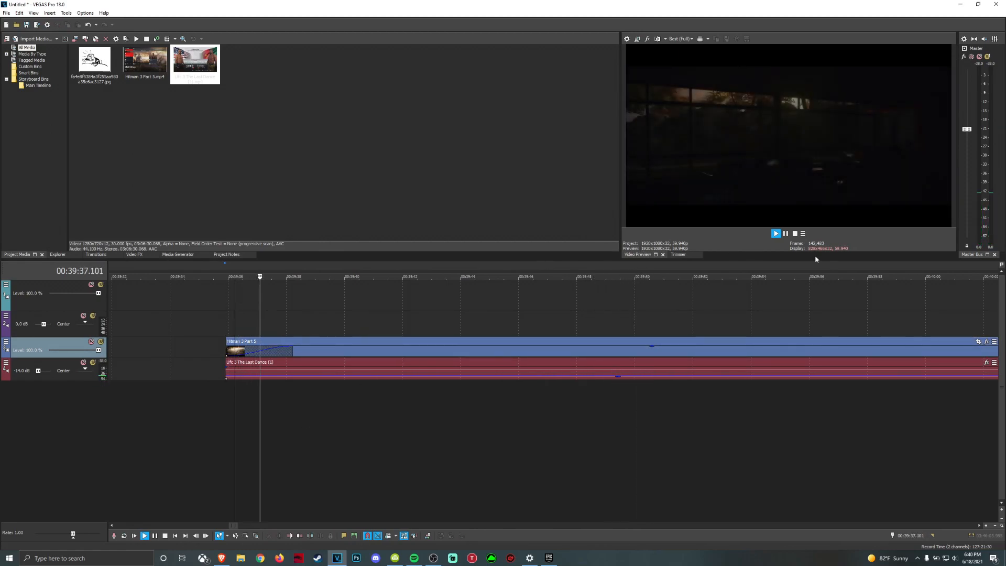
{"action": "key", "text": "space"}
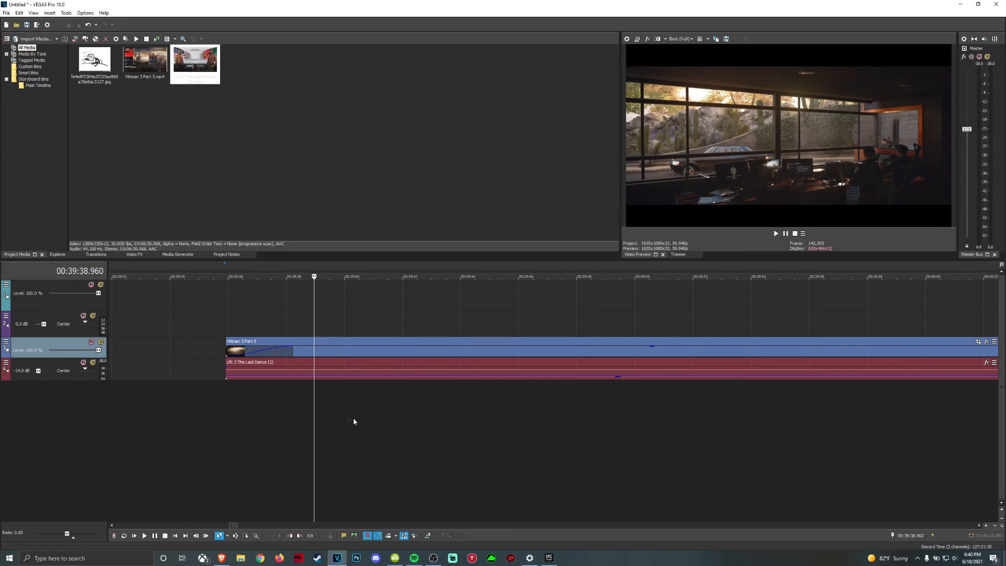
Add a fade-out about 10 minutes long to the last Ufc 3 The Last Dance audio piece and play its ending.
{"action": "scroll", "coordinate": [408, 422], "scroll_direction": "down", "scroll_amount": 15}
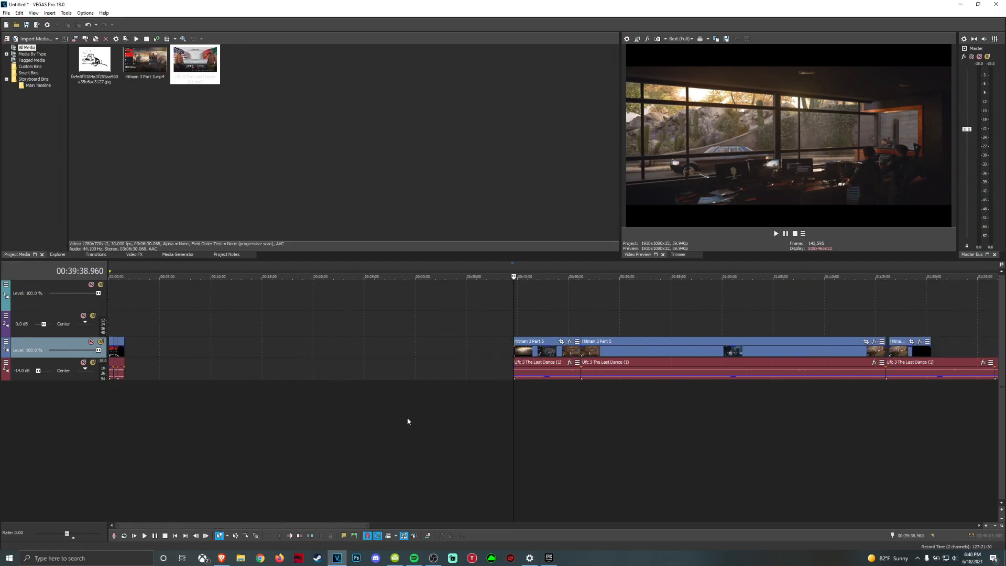
{"action": "left_click_drag", "start_coordinate": [775, 367], "coordinate": [750, 369]}
{"action": "left_click", "coordinate": [756, 387]}
{"action": "key", "text": "space"}
{"action": "scroll", "coordinate": [771, 393], "scroll_direction": "up", "scroll_amount": 3}
{"action": "left_click", "coordinate": [603, 400]}
{"action": "left_click", "coordinate": [611, 398]}
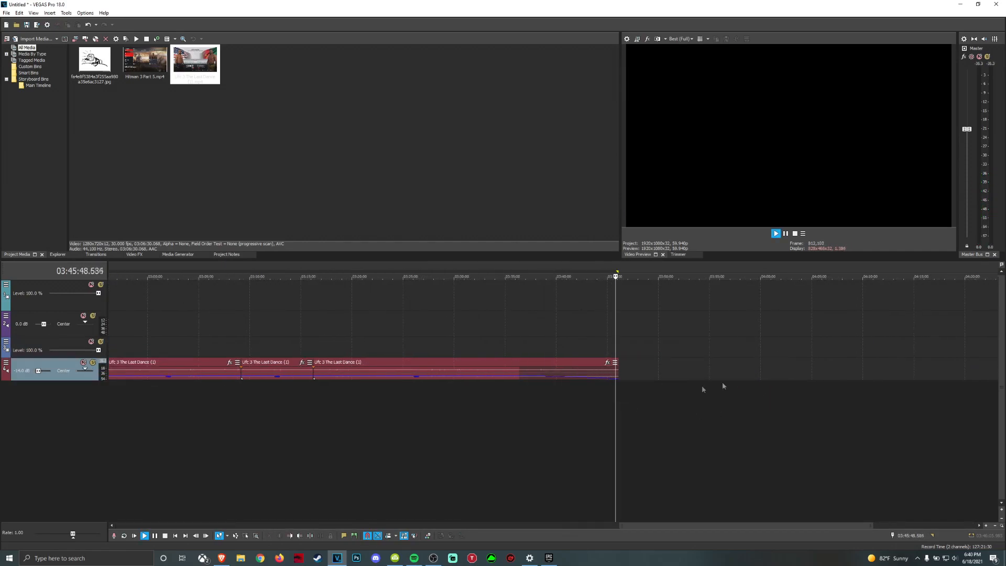
{"action": "scroll", "coordinate": [717, 399], "scroll_direction": "up", "scroll_amount": 4}
{"action": "scroll", "coordinate": [603, 388], "scroll_direction": "down", "scroll_amount": 10}
{"action": "scroll", "coordinate": [493, 398], "scroll_direction": "up", "scroll_amount": 3}
{"action": "scroll", "coordinate": [465, 402], "scroll_direction": "down", "scroll_amount": 3}
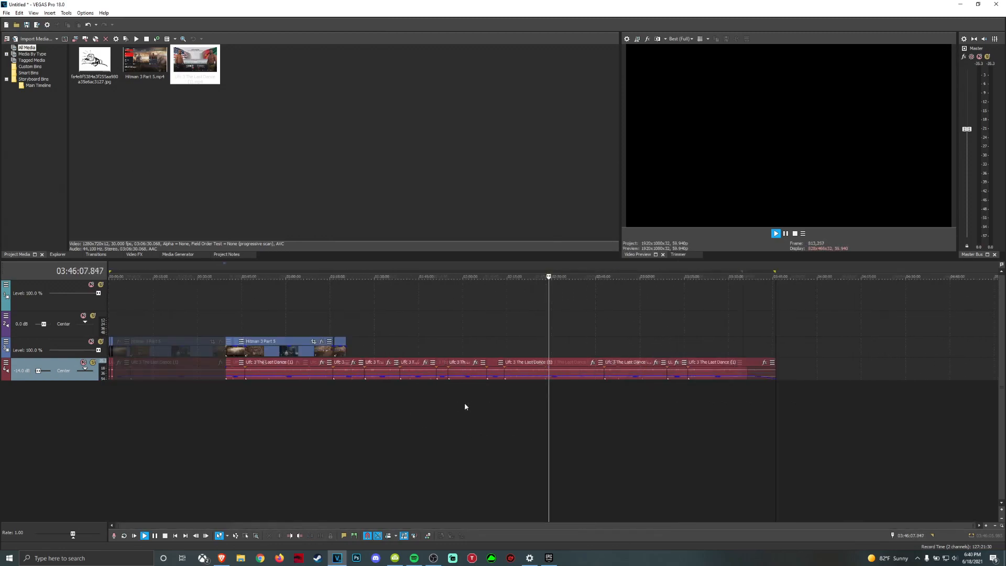
{"action": "scroll", "coordinate": [281, 386], "scroll_direction": "up", "scroll_amount": 3}
{"action": "scroll", "coordinate": [367, 387], "scroll_direction": "down", "scroll_amount": 4}
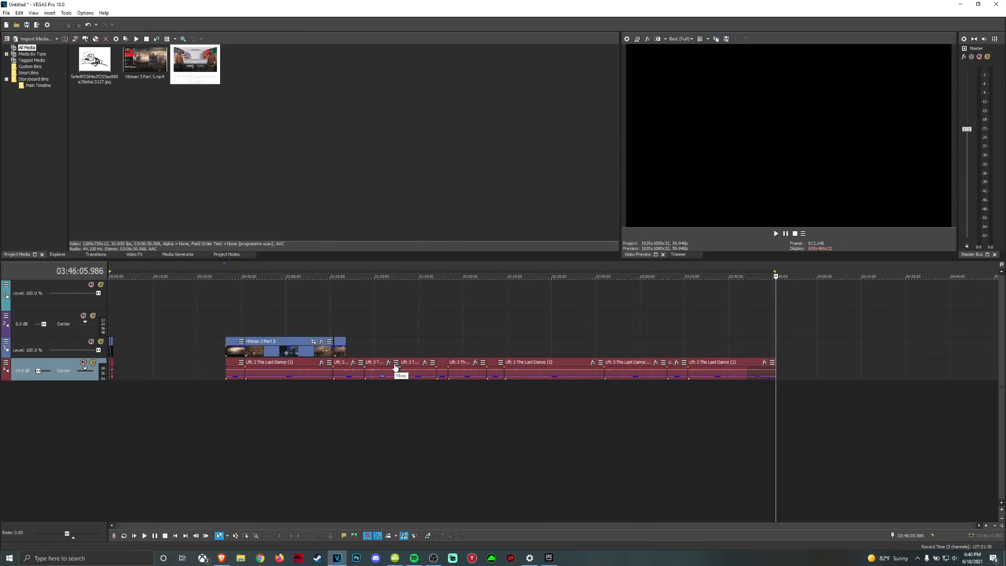
{"action": "scroll", "coordinate": [231, 406], "scroll_direction": "up", "scroll_amount": 2}
{"action": "scroll", "coordinate": [202, 393], "scroll_direction": "down", "scroll_amount": 2}
{"action": "mouse_move", "coordinate": [226, 370]}
{"action": "left_mouse_down"}
{"action": "mouse_move", "coordinate": [96, 362]}
{"action": "mouse_move", "coordinate": [225, 370]}
{"action": "left_mouse_up"}
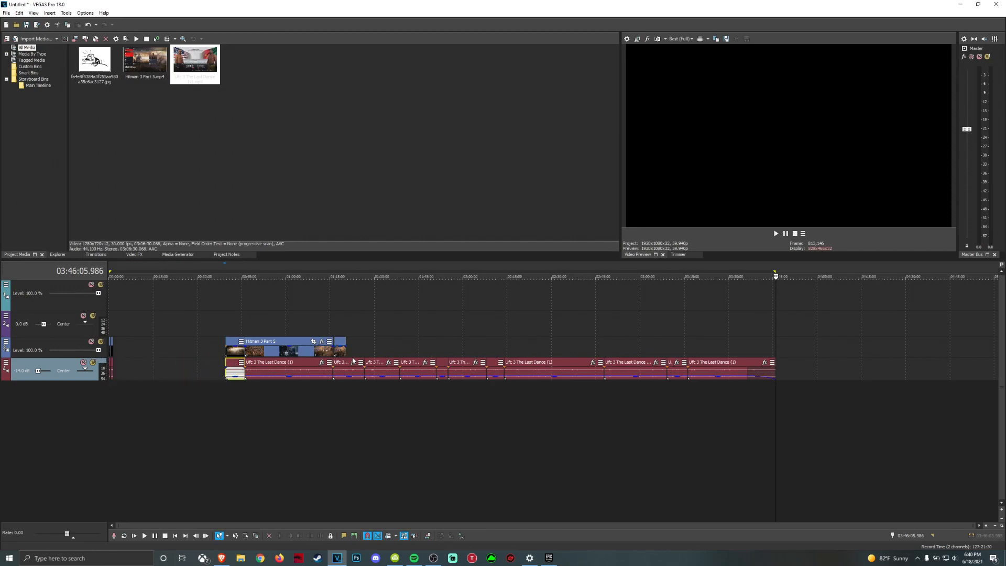
Extend the end of the last Ufc 3 The Last Dance audio piece to about 08:27:00 on the timeline.
{"action": "scroll", "coordinate": [762, 370], "scroll_direction": "up", "scroll_amount": 2}
{"action": "scroll", "coordinate": [611, 381], "scroll_direction": "down", "scroll_amount": 2}
{"action": "left_click", "coordinate": [774, 373]}
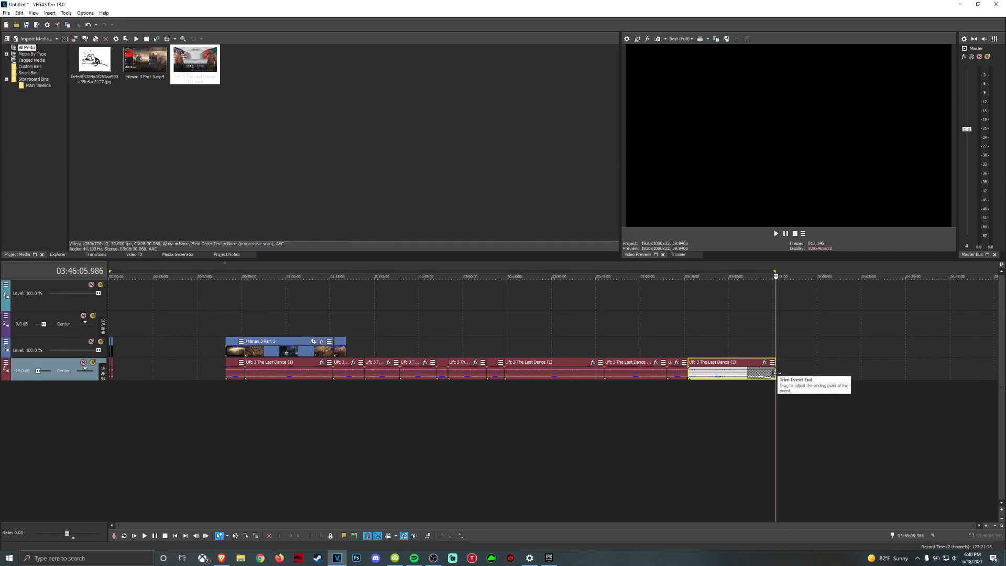
{"action": "left_click_drag", "start_coordinate": [777, 372], "coordinate": [972, 372]}
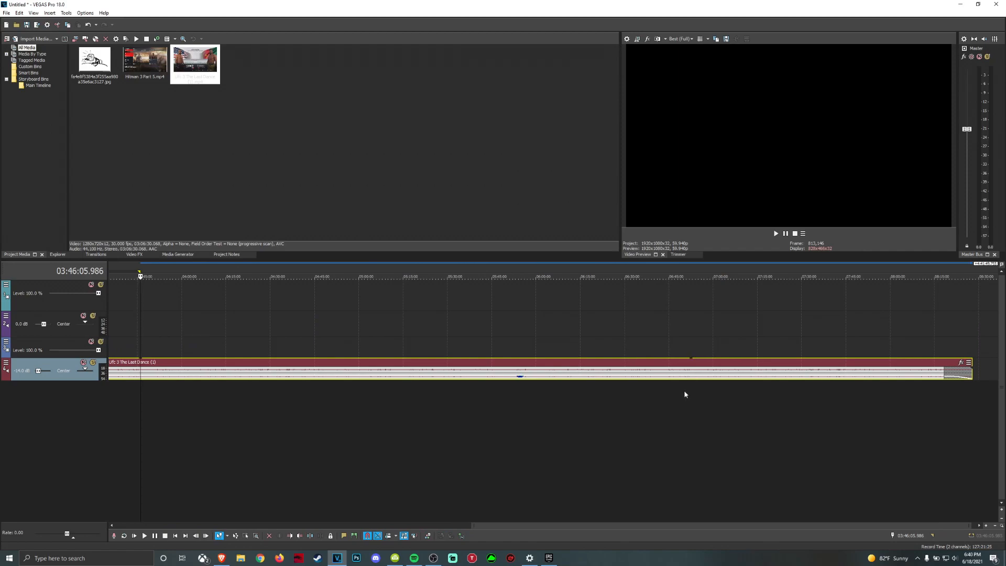
Delete the extended last Ufc 3 The Last Dance audio piece from the timeline.
{"action": "scroll", "coordinate": [684, 382], "scroll_direction": "down", "scroll_amount": 1}
{"action": "scroll", "coordinate": [665, 409], "scroll_direction": "up", "scroll_amount": 1}
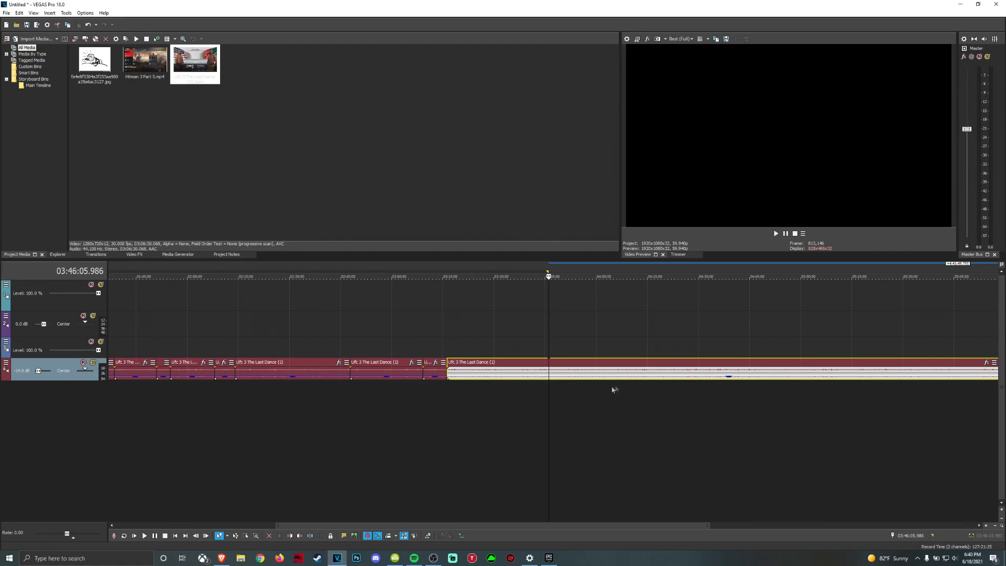
{"action": "scroll", "coordinate": [569, 394], "scroll_direction": "down", "scroll_amount": 1}
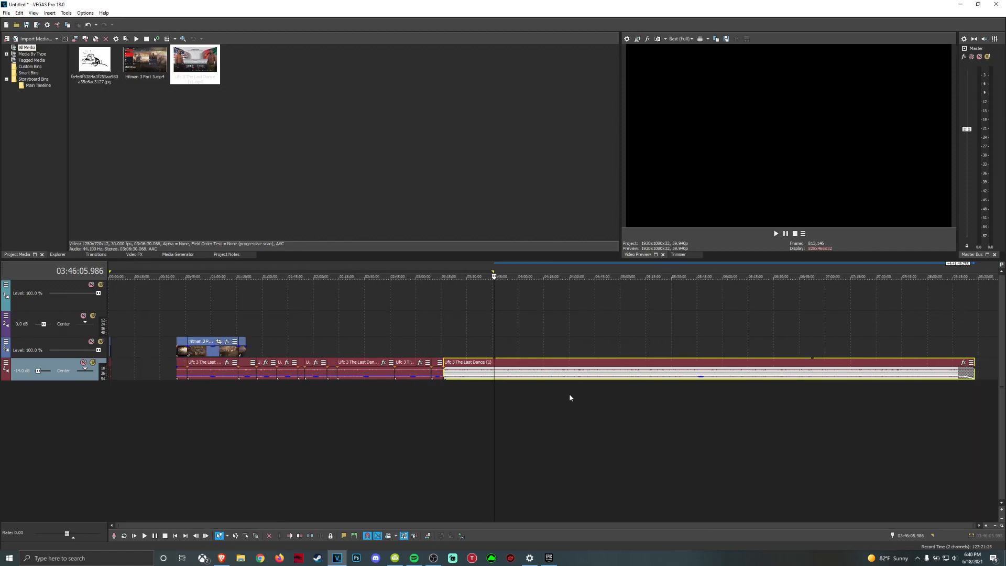
{"action": "right_click", "coordinate": [953, 372]}
{"action": "left_click", "coordinate": [921, 179]}
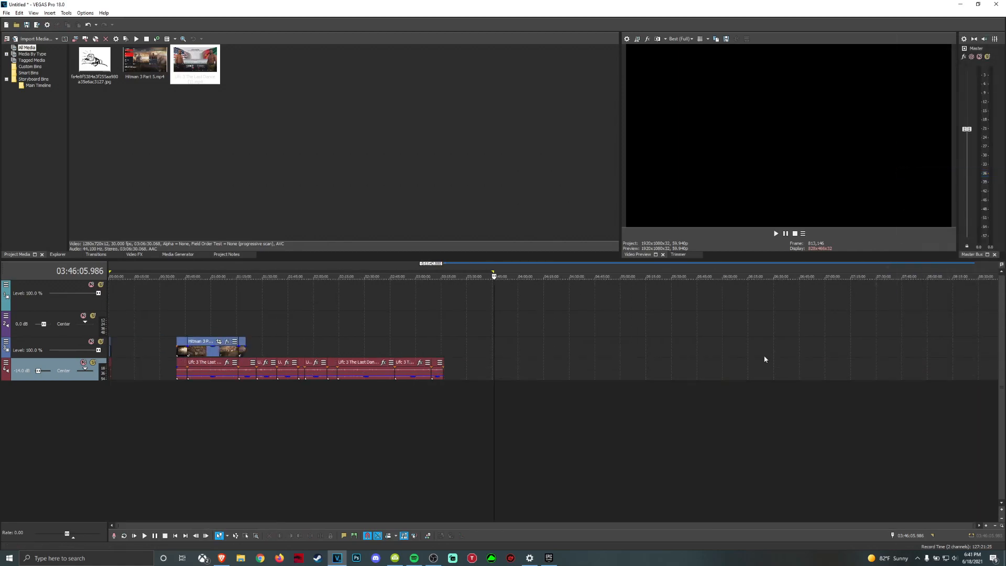